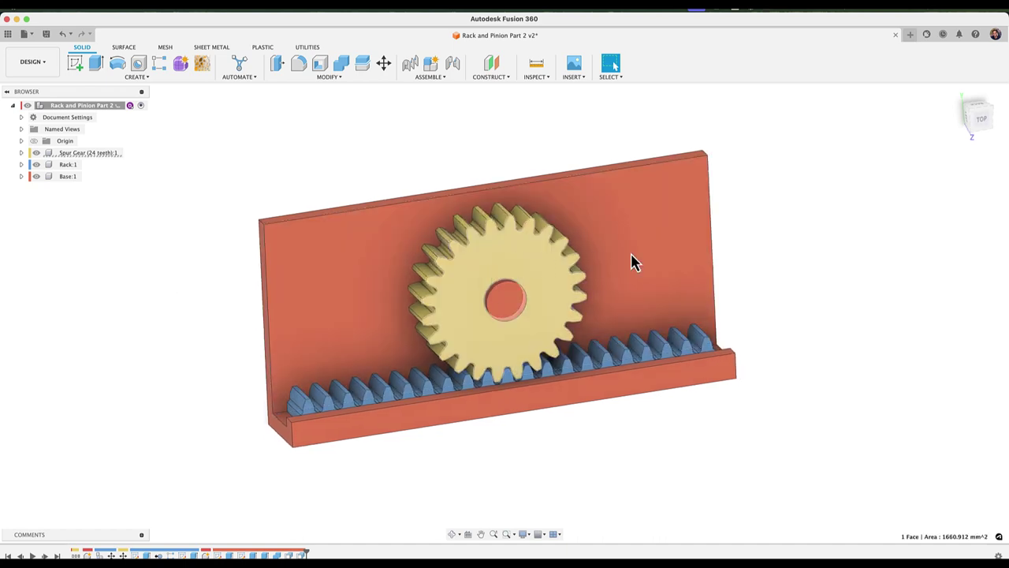
Step: Pull the spur gear and rack away from the base to test their free movement, and revert their positions
scroll(688, 360, up, 2)
scroll(595, 372, up, 2)
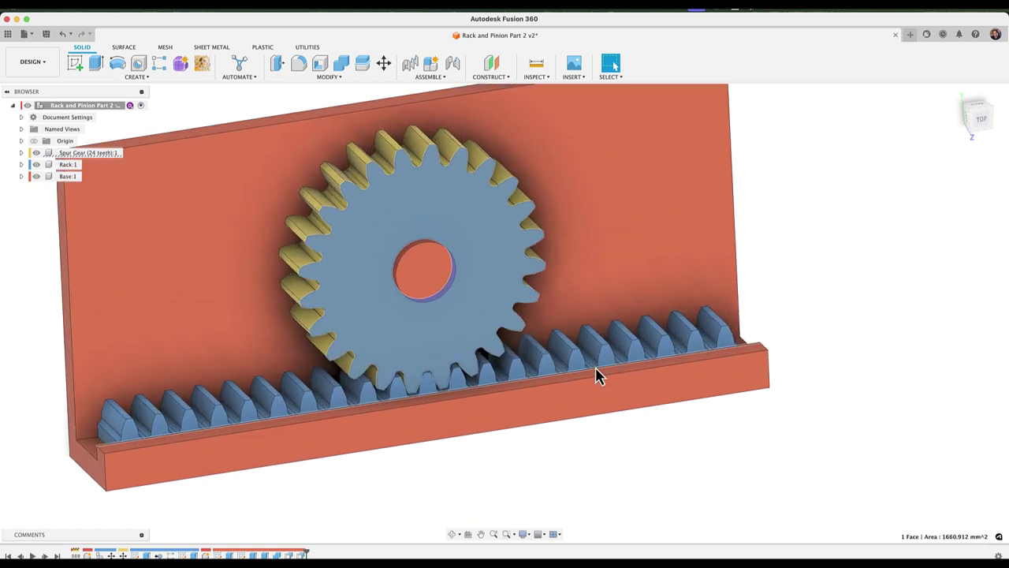
scroll(595, 376, up, 2)
scroll(626, 311, down, 10)
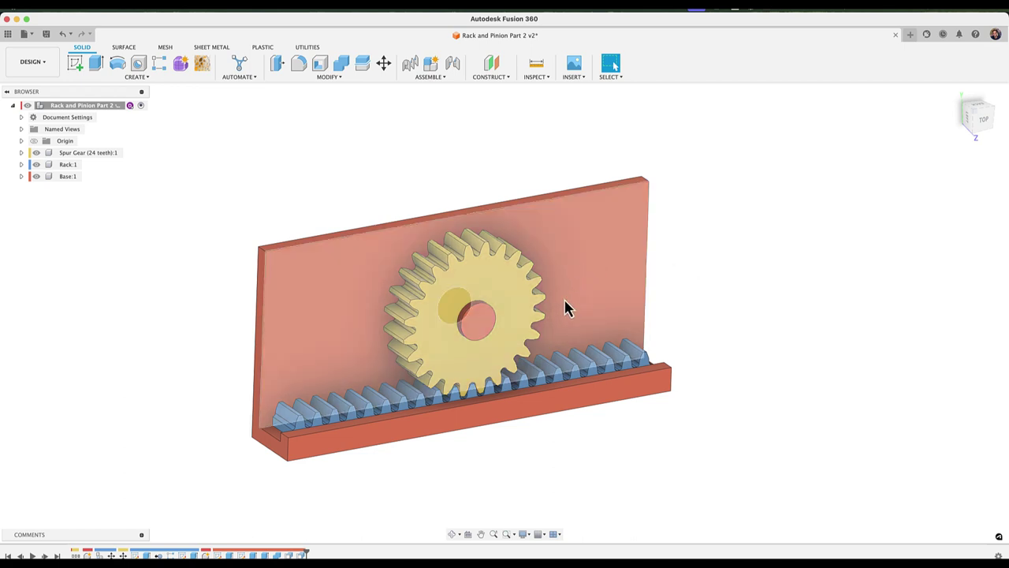
scroll(489, 383, up, 1)
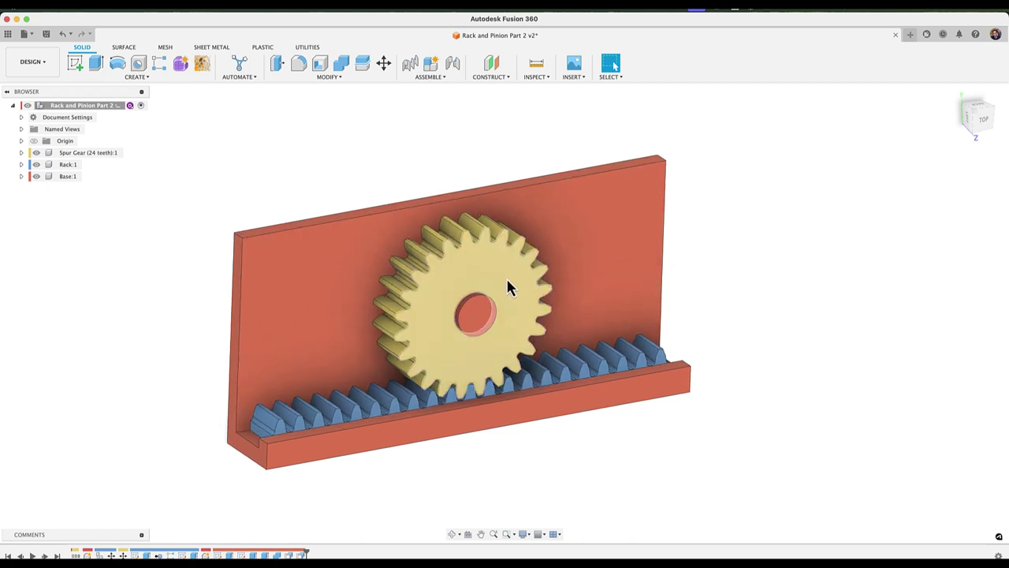
drag(508, 280, 480, 225)
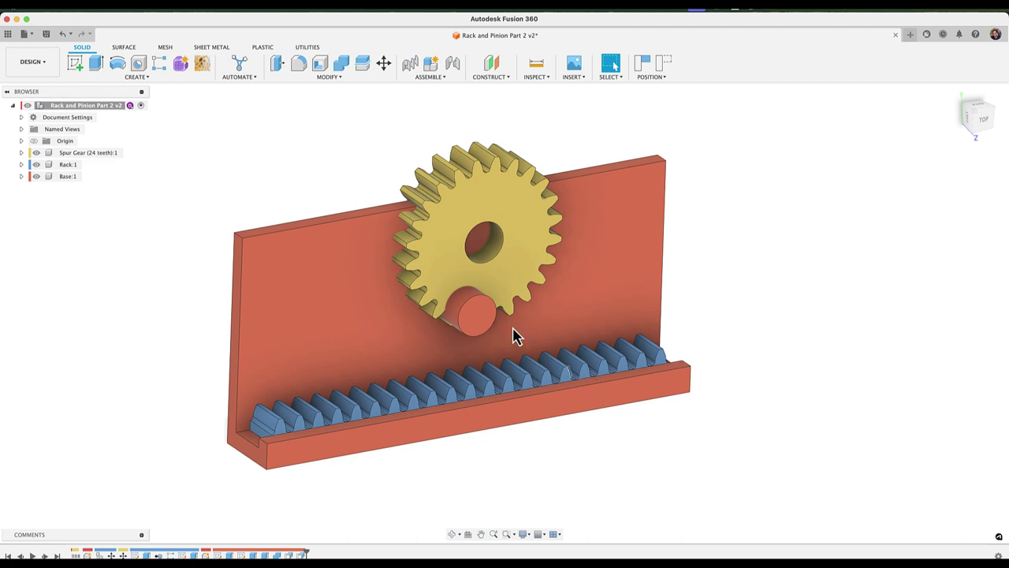
drag(489, 401, 619, 306)
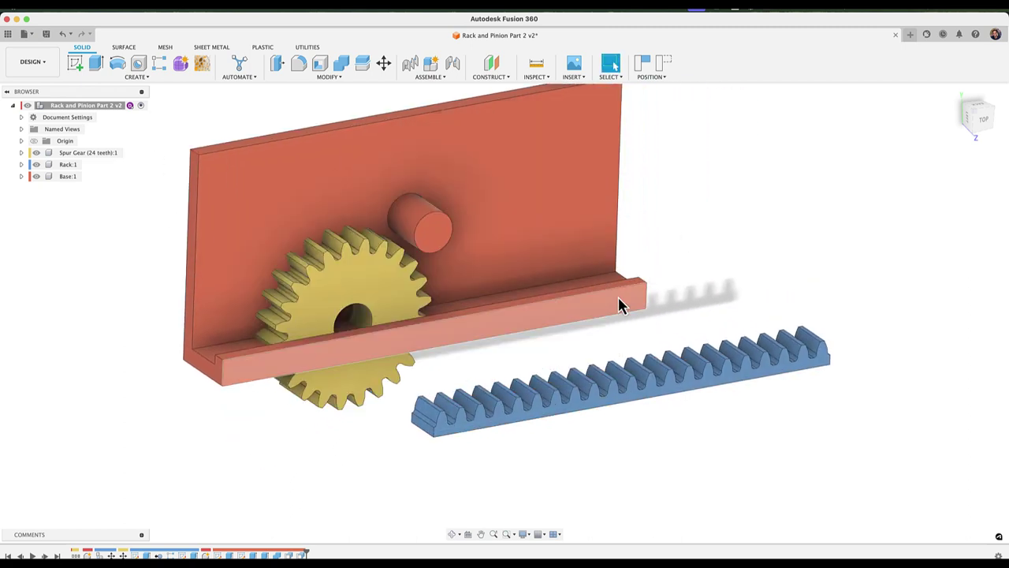
click(665, 70)
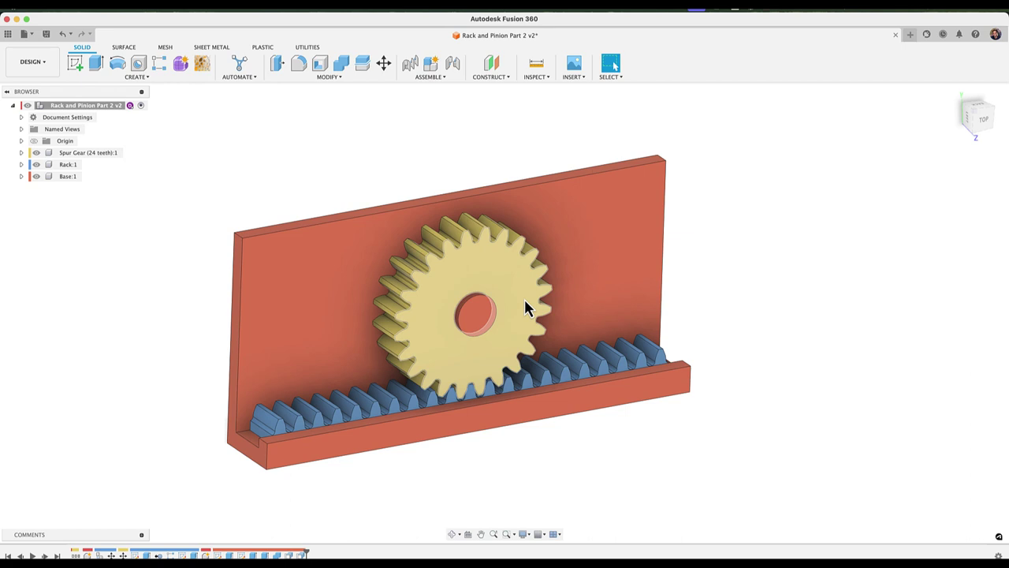
Step: Slide the spur gear off the base's pin, and revert it to its original position
drag(525, 303, 668, 270)
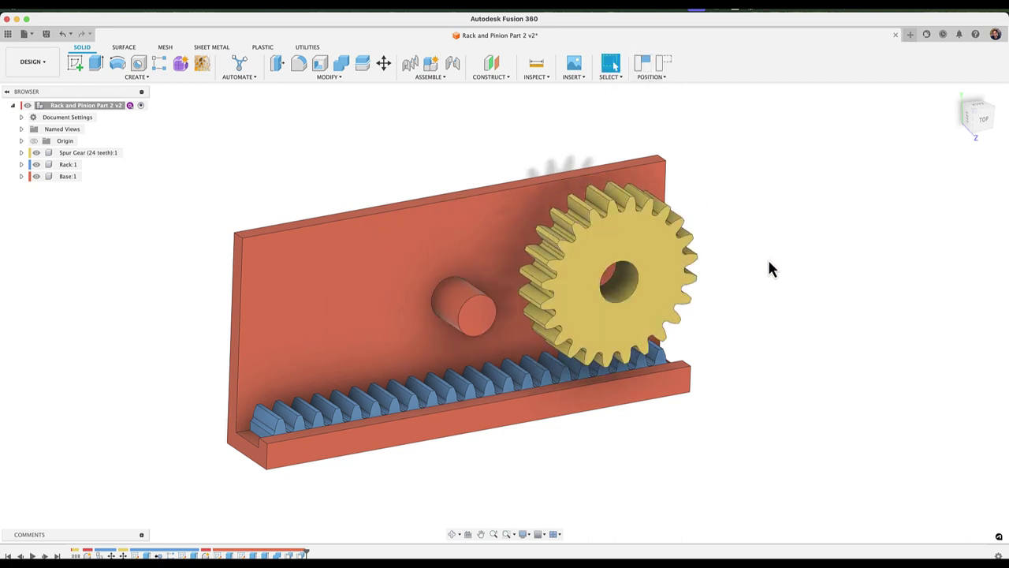
click(668, 63)
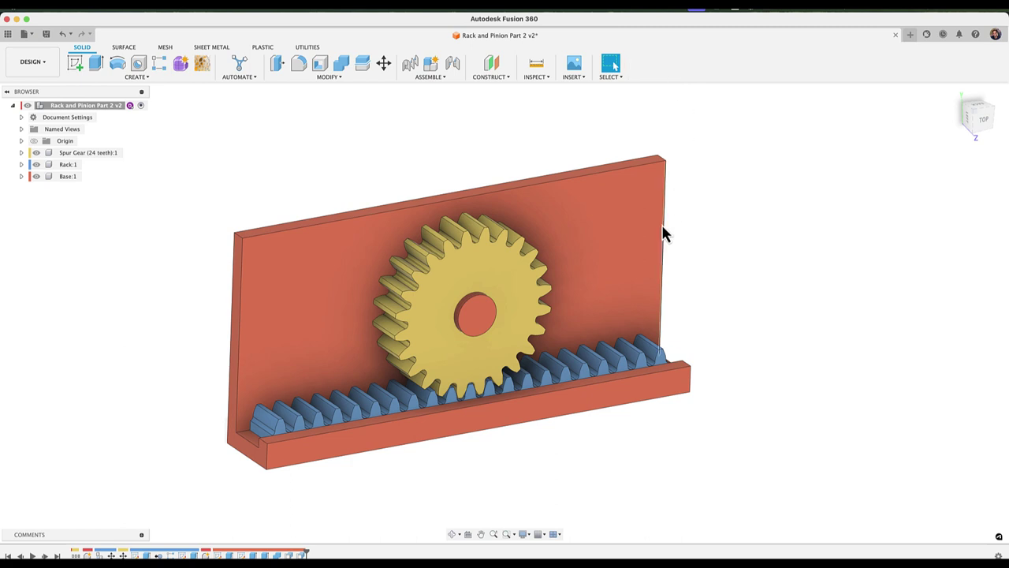
middle_drag(662, 230, 680, 245)
key(Escape)
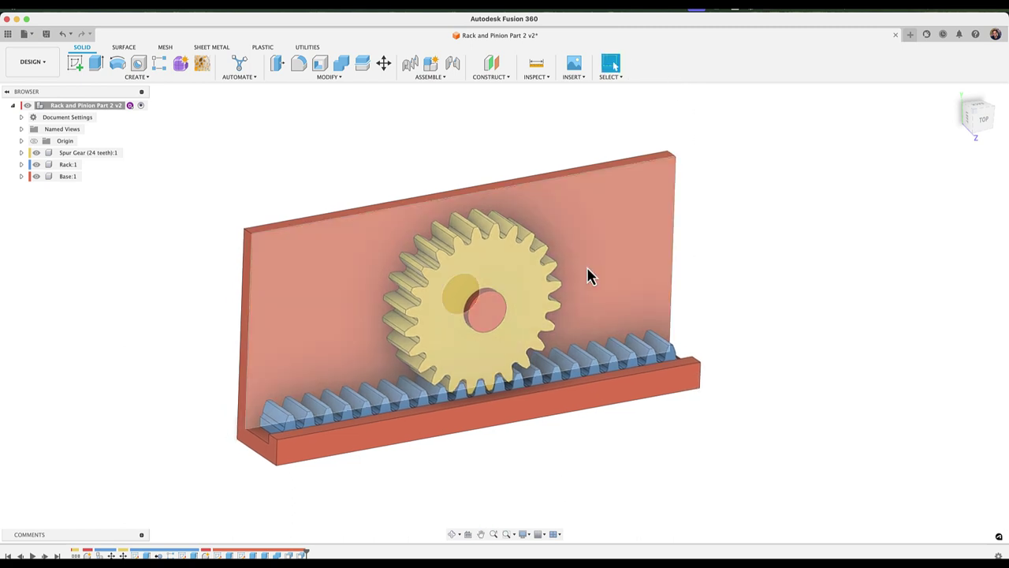
Step: Bring up the screenshot of the viewer comment about the separate pin body, and return to the Fusion 360 model
key(super+Tab)
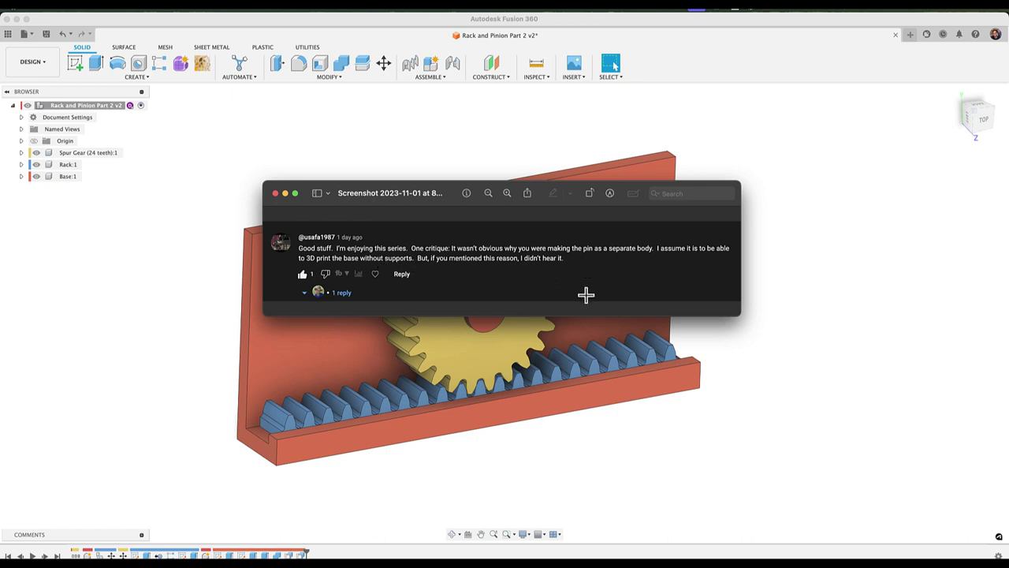
click(765, 342)
shift+middle_drag(722, 367, 758, 326)
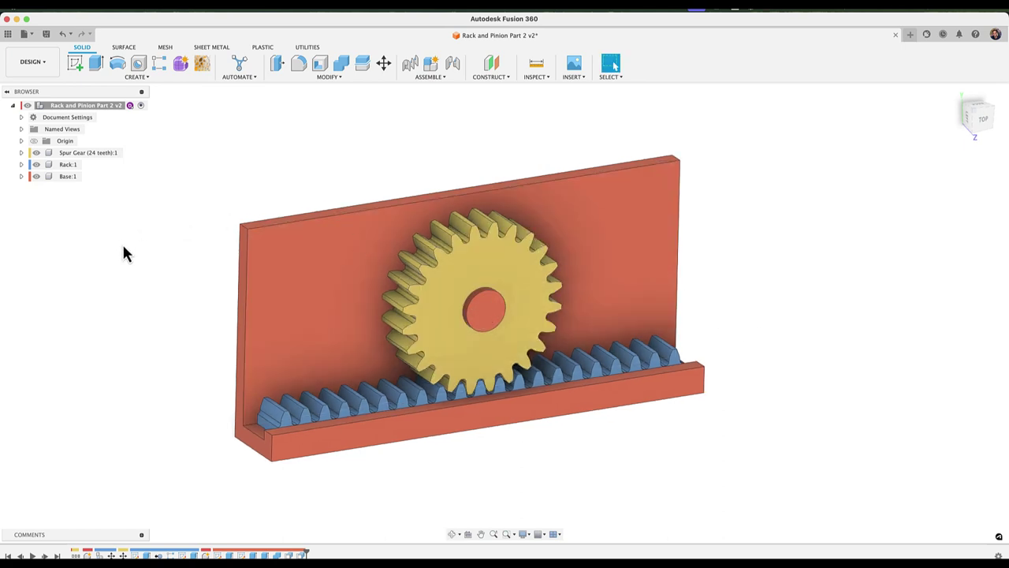
Step: Hide the Rack and Spur Gear components, and list the contents of the Base component
click(36, 163)
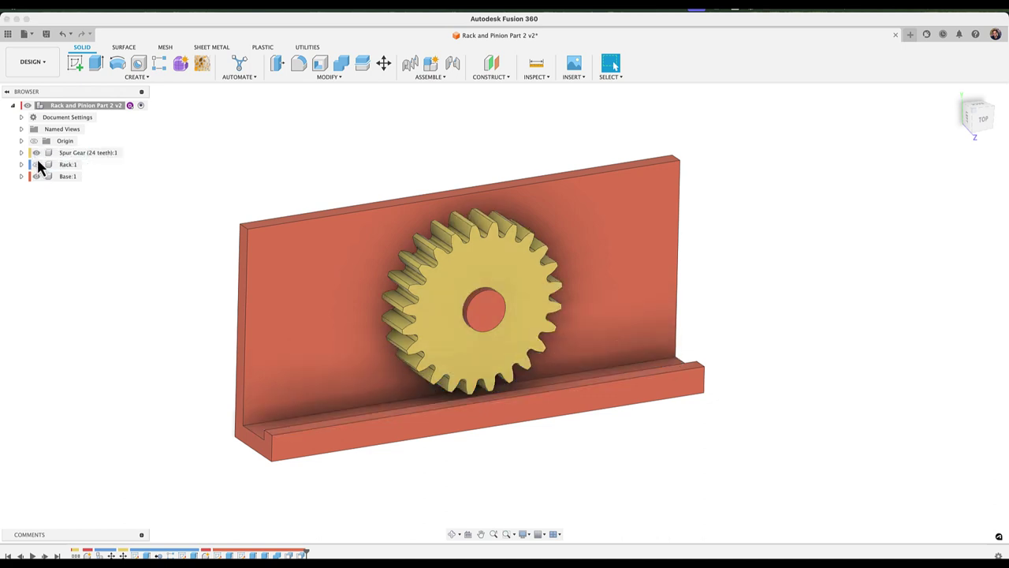
click(36, 152)
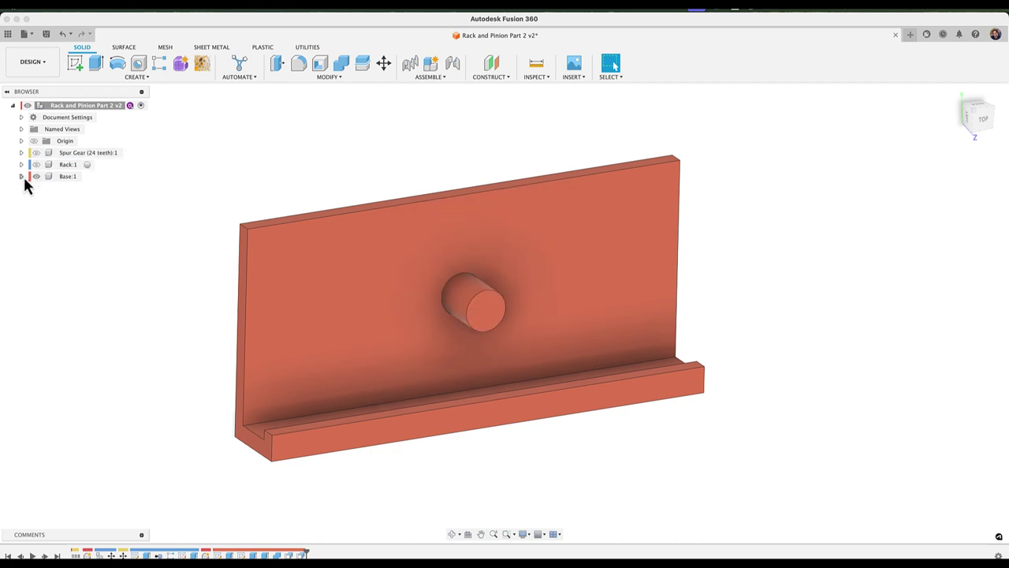
click(22, 177)
Step: Examine the base's plate and pin as separate bodies by hiding and reshowing Body1 and Body2 in turn
click(53, 212)
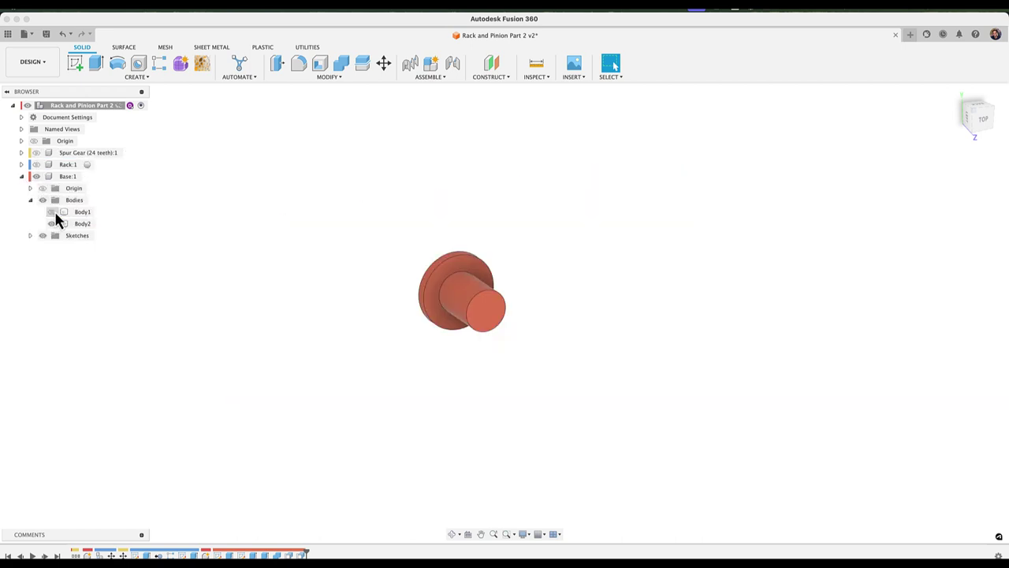
click(52, 212)
click(52, 224)
shift+middle_drag(174, 300, 154, 309)
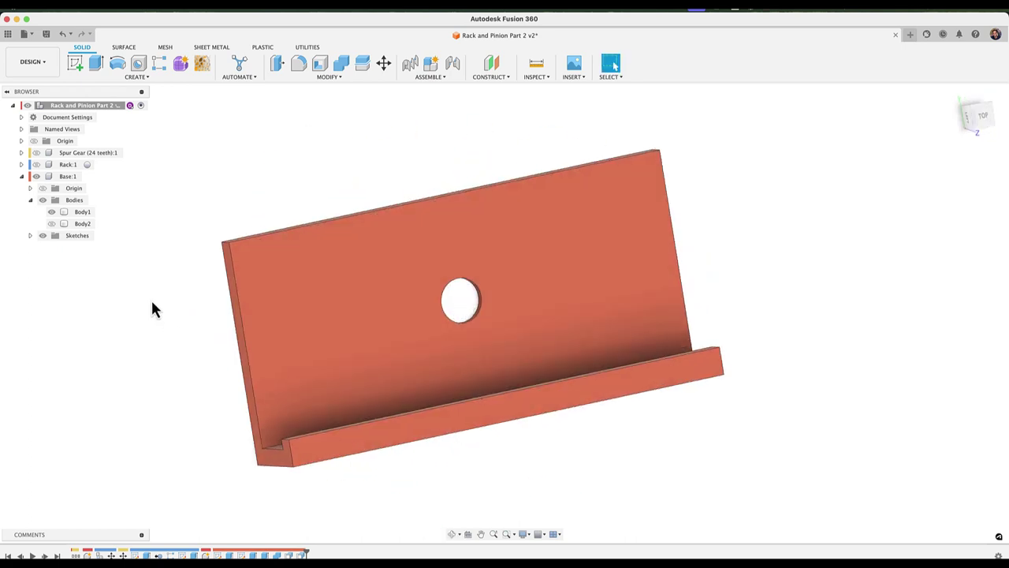
click(52, 224)
shift+middle_drag(164, 264, 231, 292)
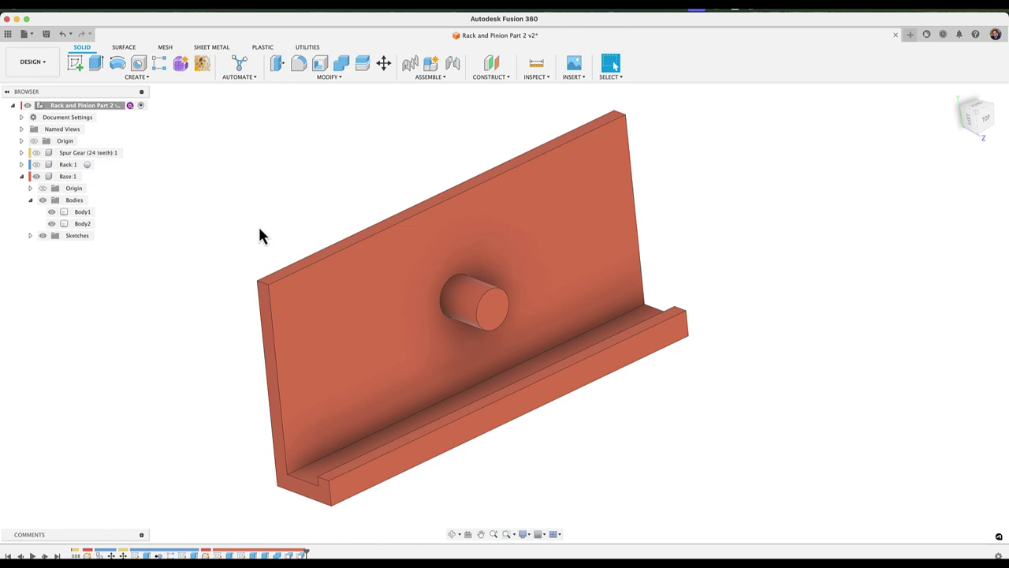
Step: Switch to PrusaSlicer and examine from the side how the base and its pin stand upright on the print bed
key(super+Tab)
key(super+Tab)
key(super+Tab)
key(super+Tab)
key(super+Tab)
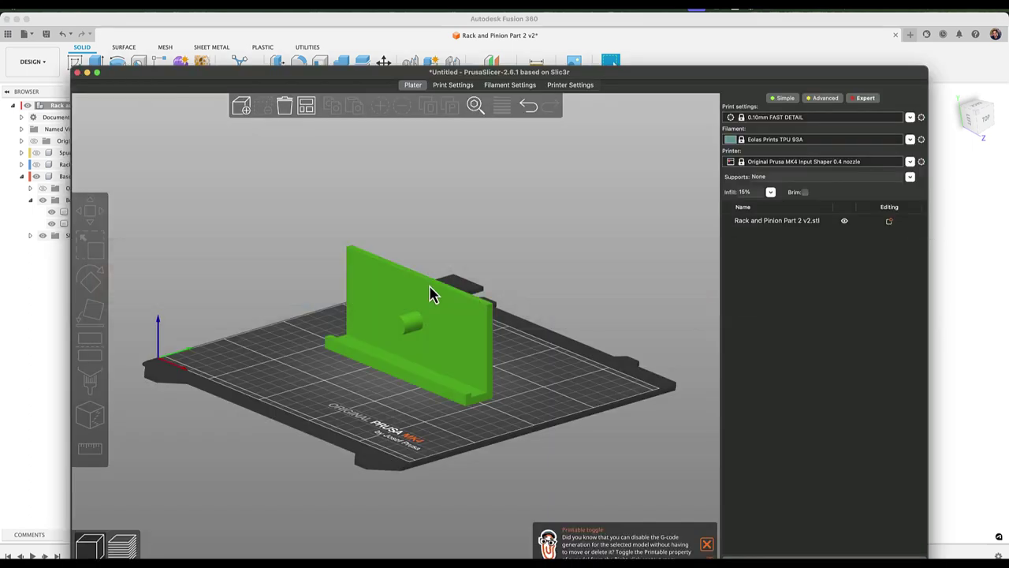
drag(563, 349, 591, 350)
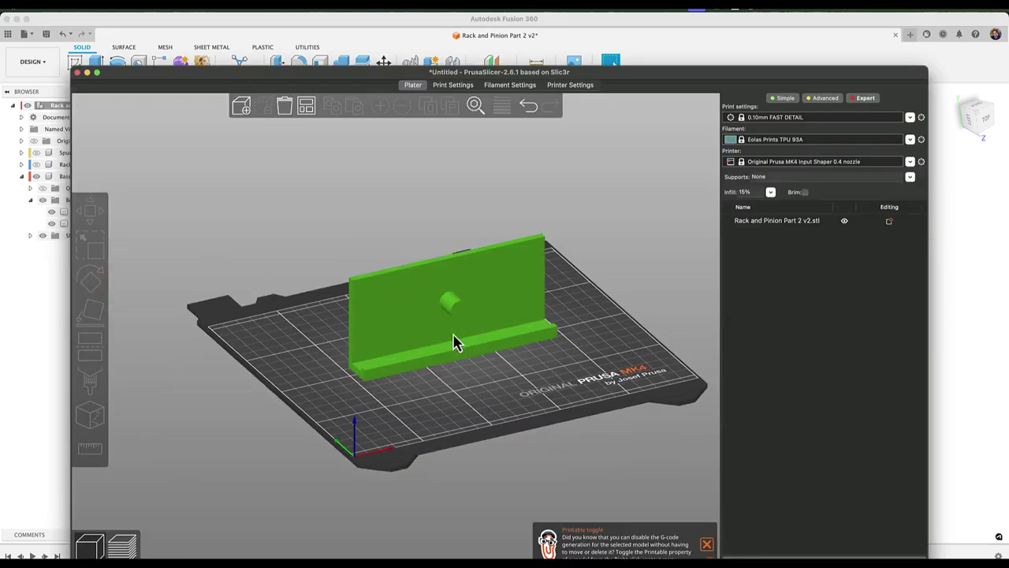
scroll(455, 342, down, 5)
scroll(453, 343, up, 5)
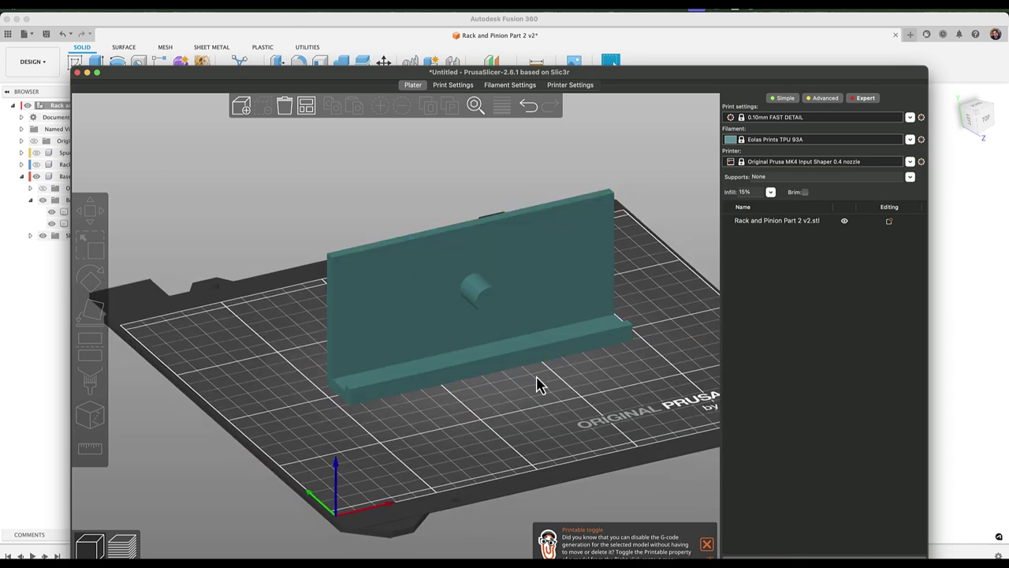
drag(537, 377, 428, 392)
Step: Lay the base flat on the back of its tall wall with Place on Face
click(429, 392)
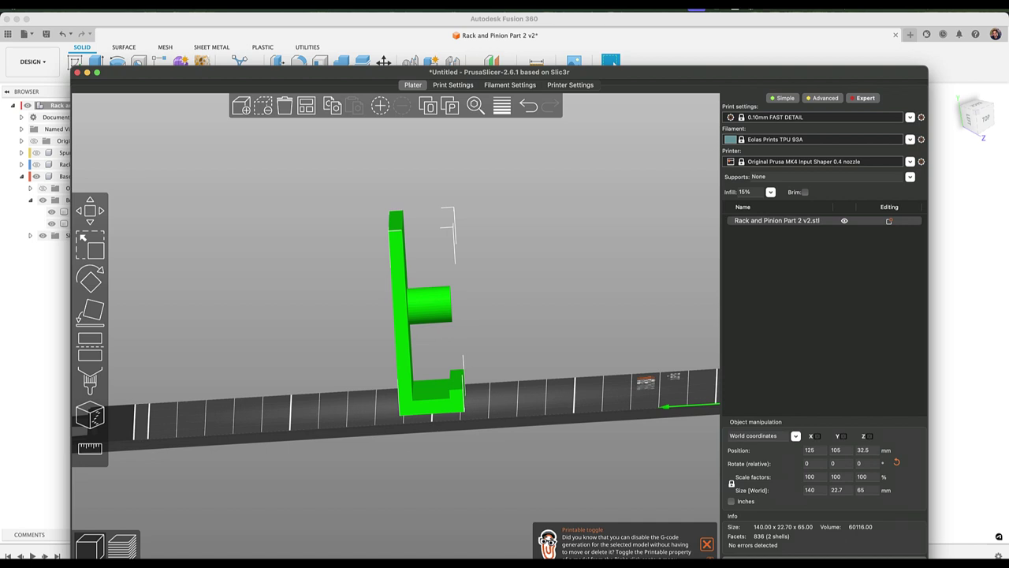
drag(499, 332, 573, 330)
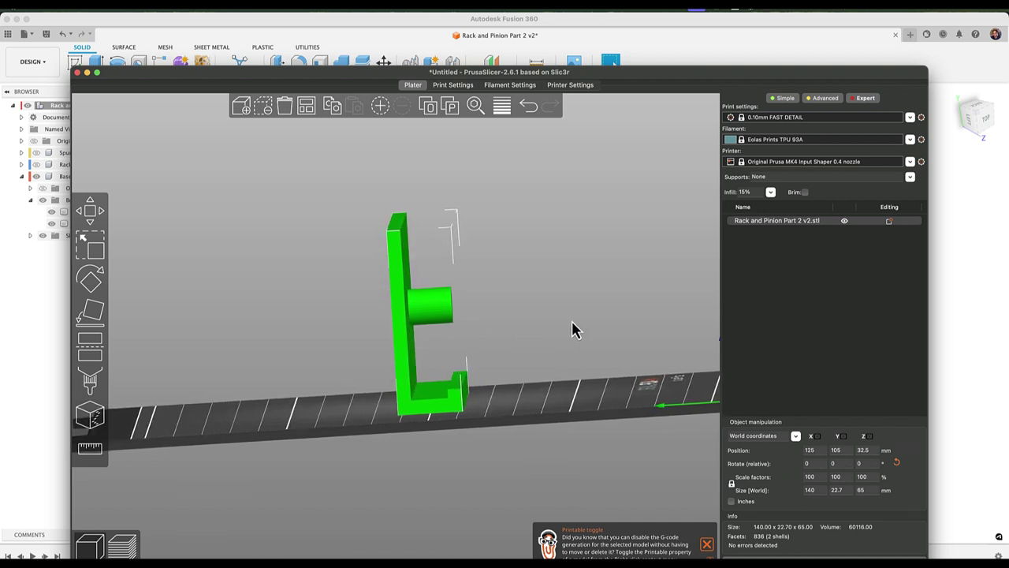
click(90, 311)
drag(142, 331, 267, 353)
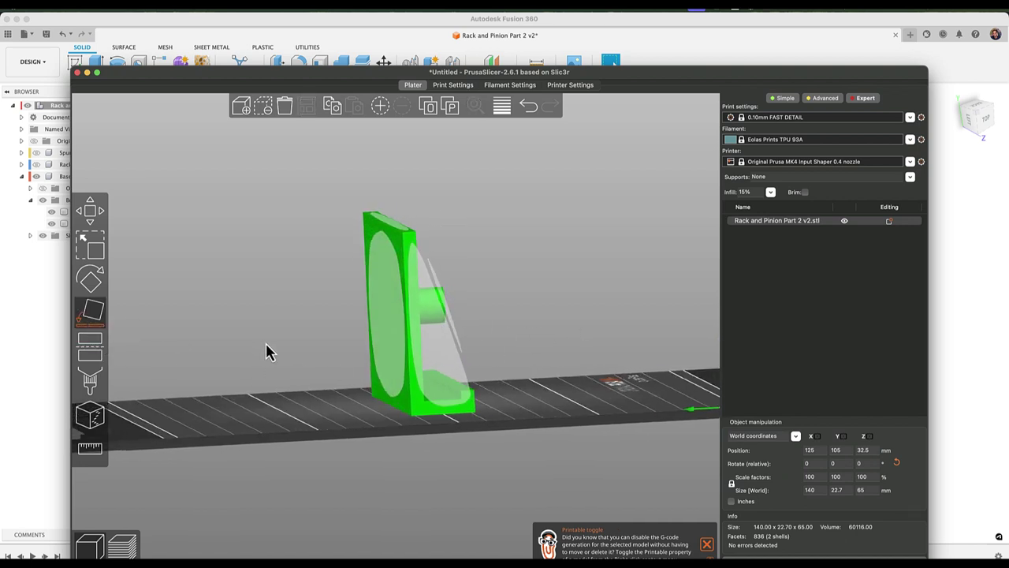
click(382, 333)
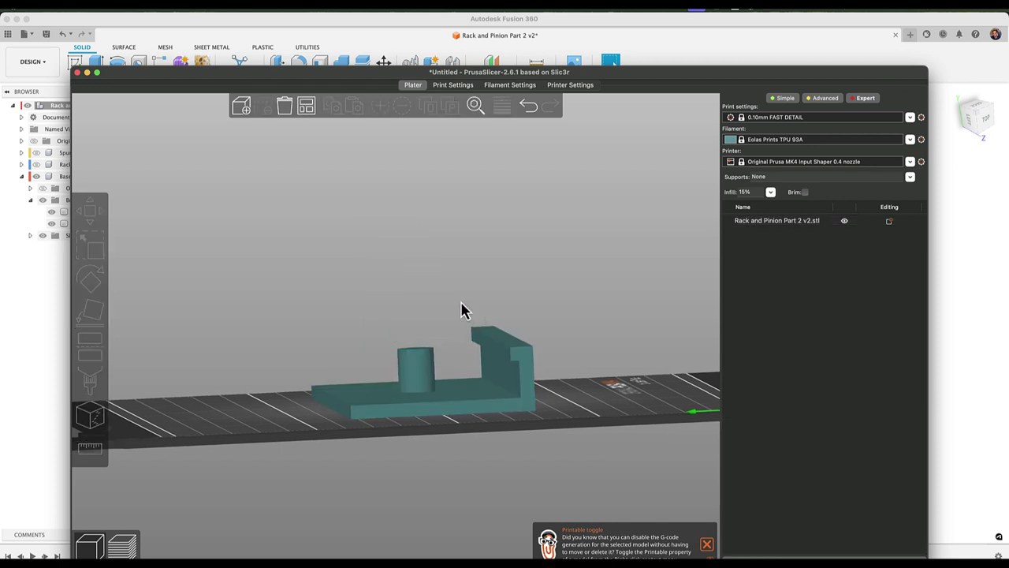
Step: Inspect the pin and lip overhang, and stand the base upright on its L-shaped end face with Place on Face
drag(462, 310, 416, 384)
click(417, 384)
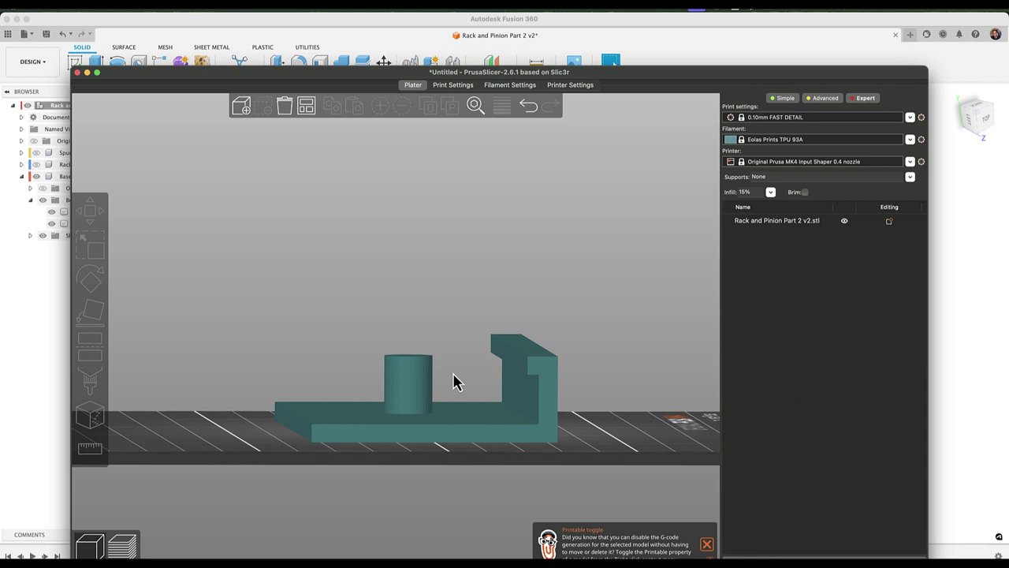
drag(455, 382, 257, 313)
click(500, 416)
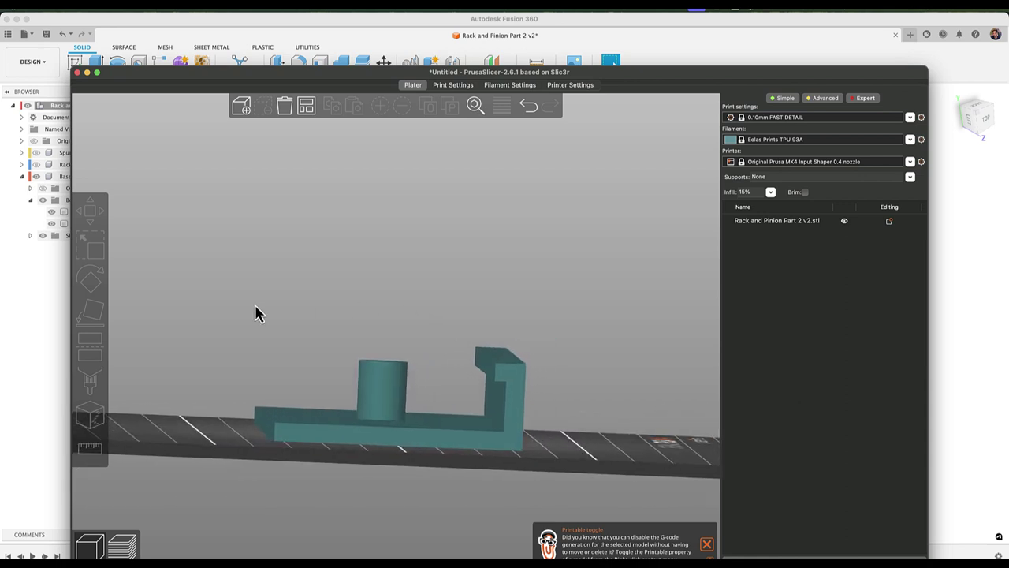
click(359, 409)
click(90, 312)
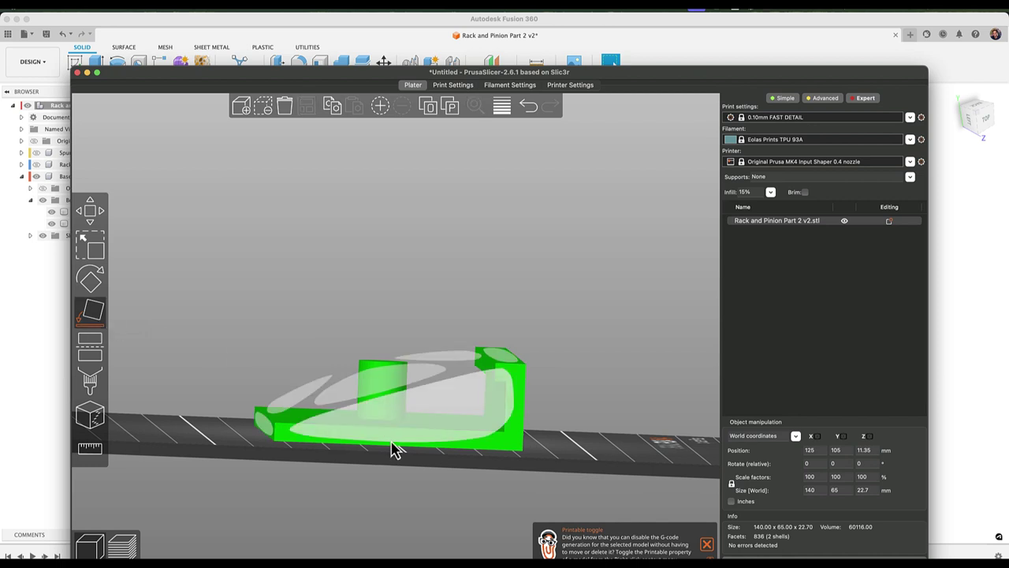
click(487, 411)
drag(550, 400, 465, 327)
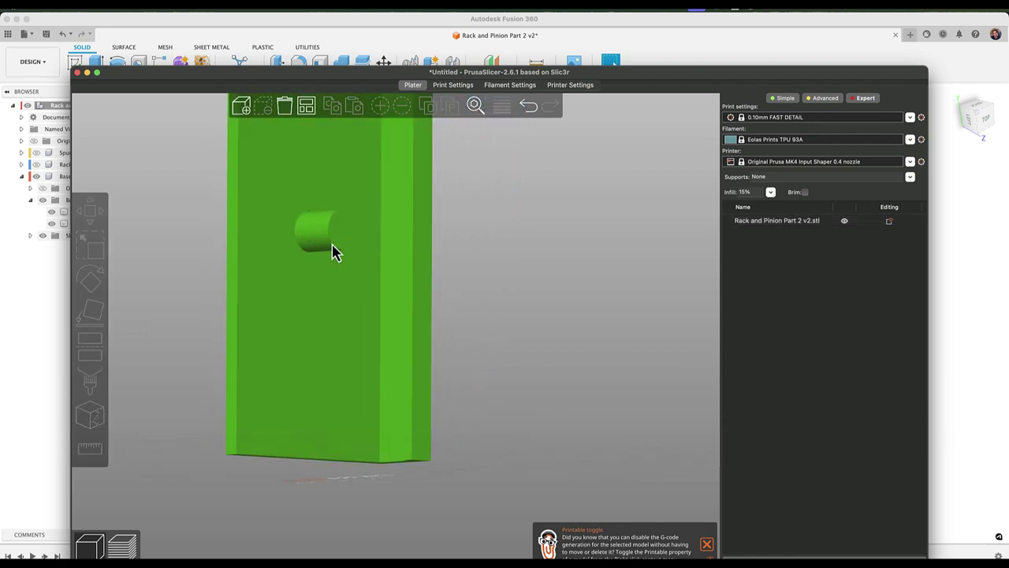
Step: Reorient the base from its end face onto the back of its tall wall, with the pin pointing up
drag(332, 245, 308, 360)
click(315, 355)
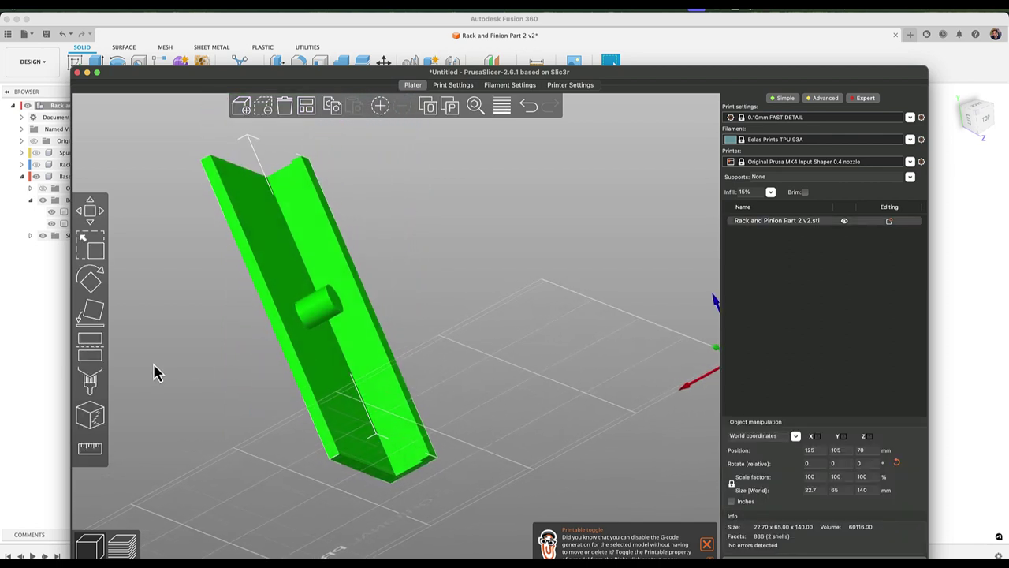
click(94, 319)
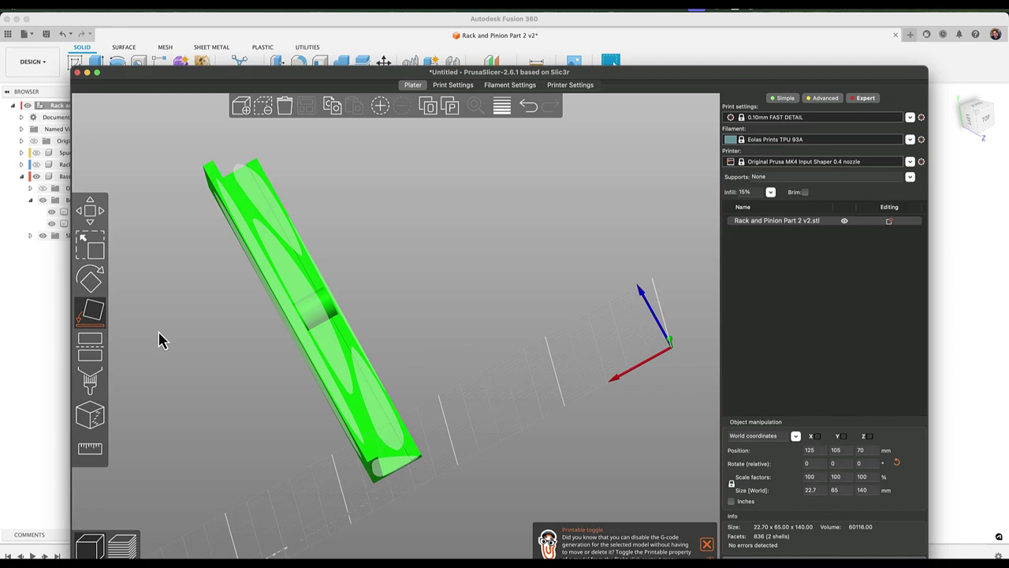
drag(160, 339, 291, 327)
click(292, 327)
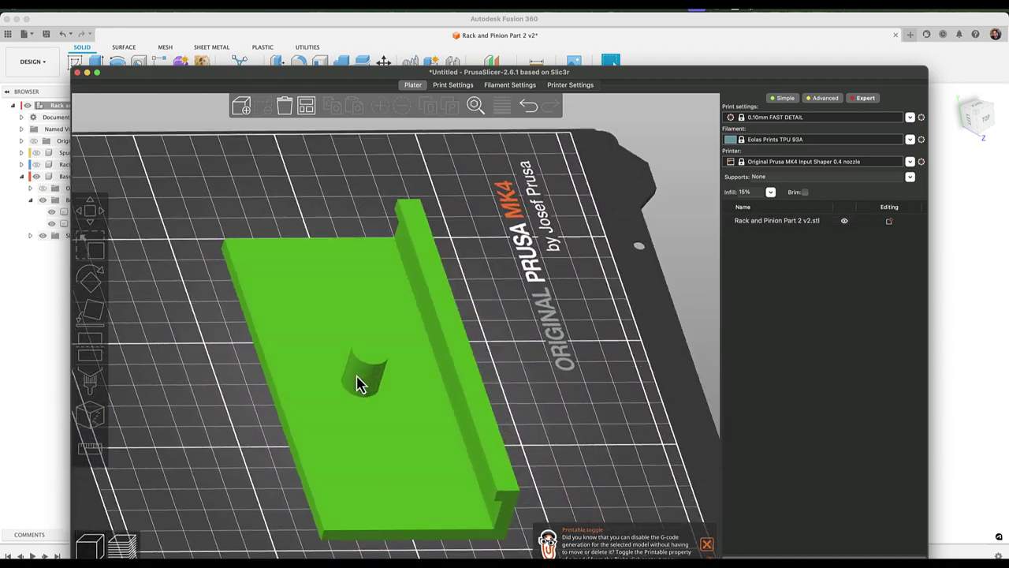
Step: Set supports to Everywhere and slice the base to inspect the support material under the lip
drag(356, 384, 472, 420)
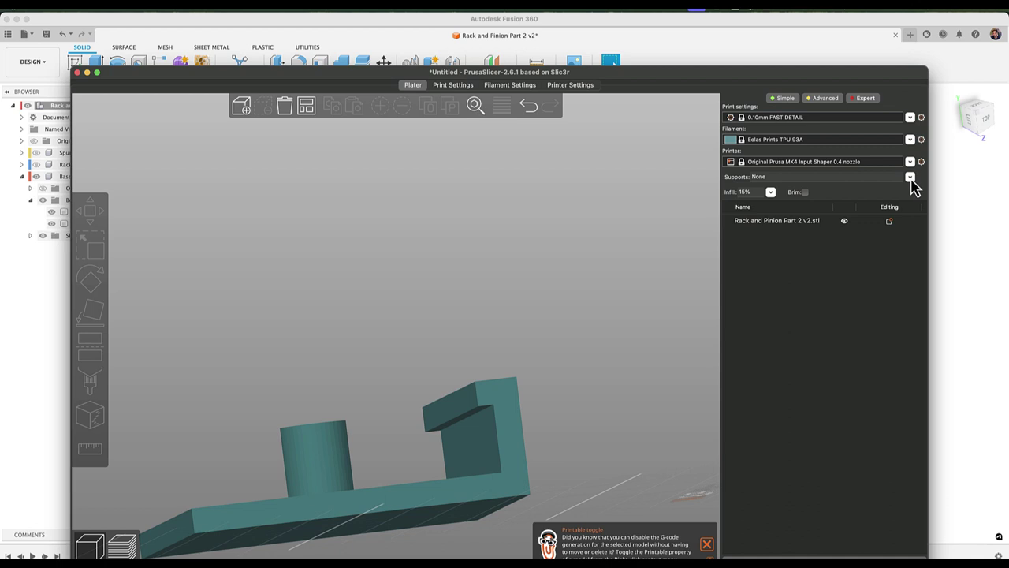
click(911, 178)
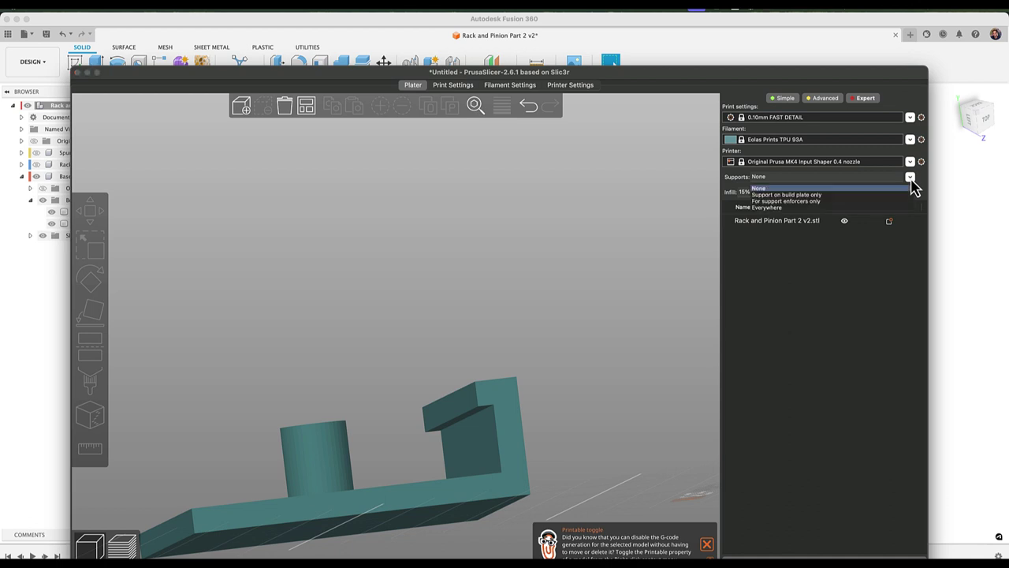
click(769, 207)
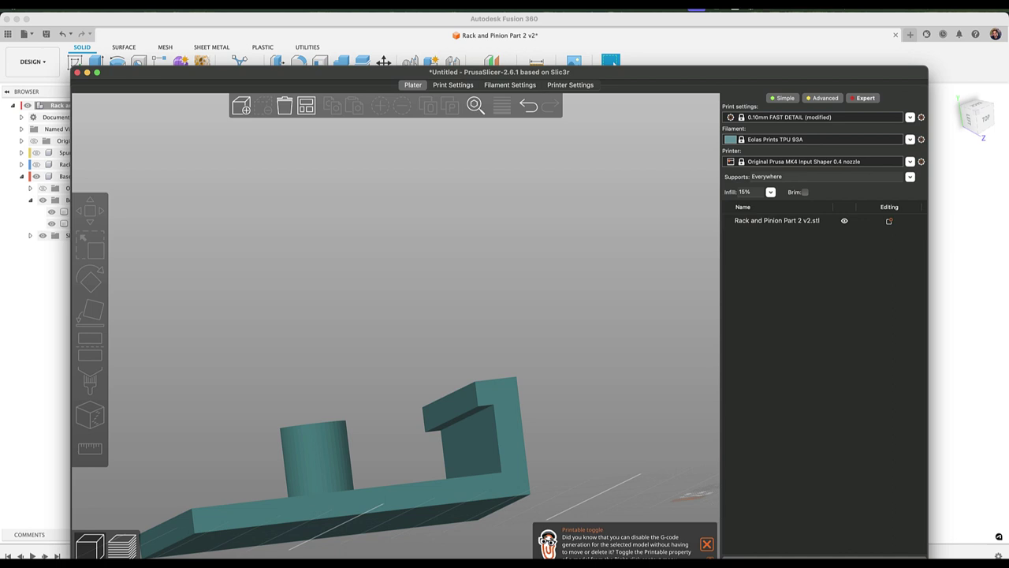
click(824, 556)
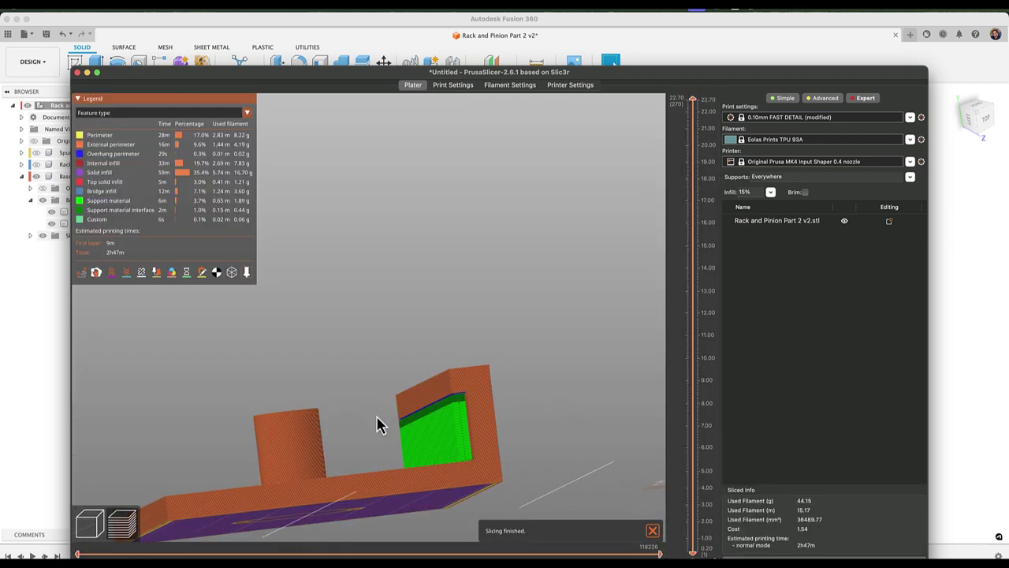
drag(377, 425, 453, 421)
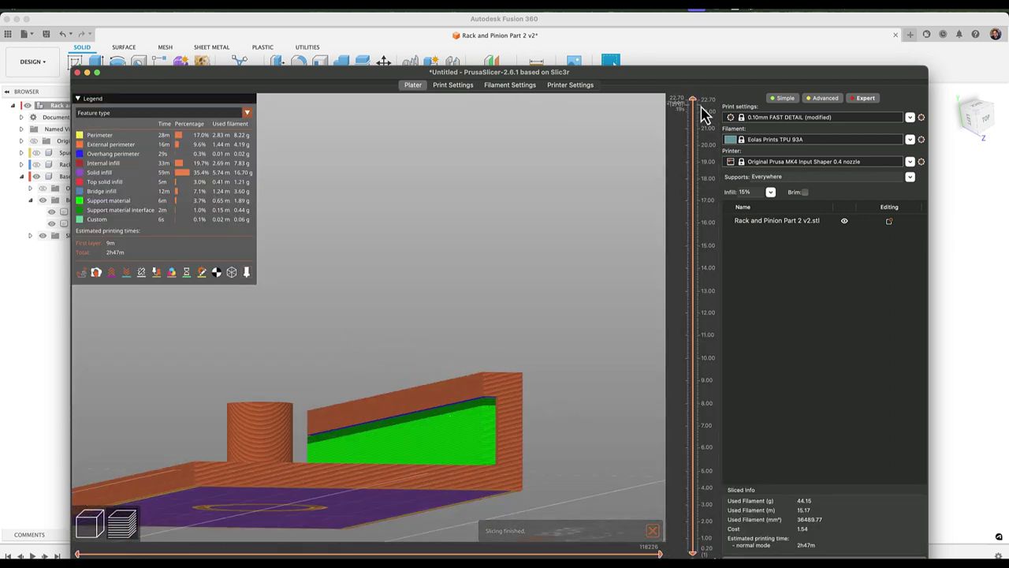
Step: Switch to Fusion 360, show the Rack component, test moving it in the base's groove and revert its position
mouse_move(691, 100)
mouse_down()
mouse_move(716, 447)
mouse_move(705, 140)
mouse_move(694, 101)
mouse_up()
scroll(357, 350, up, 3)
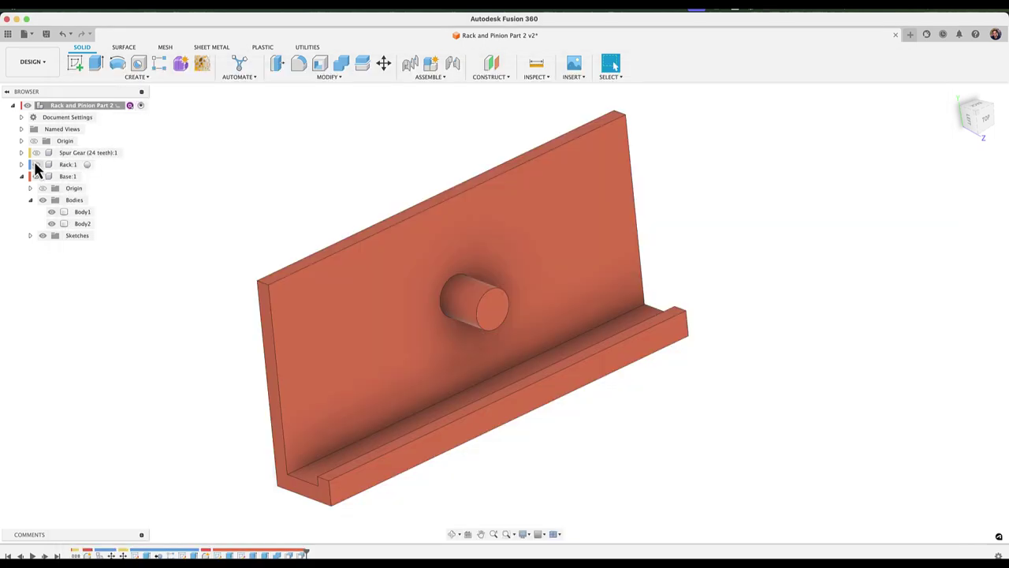
click(36, 164)
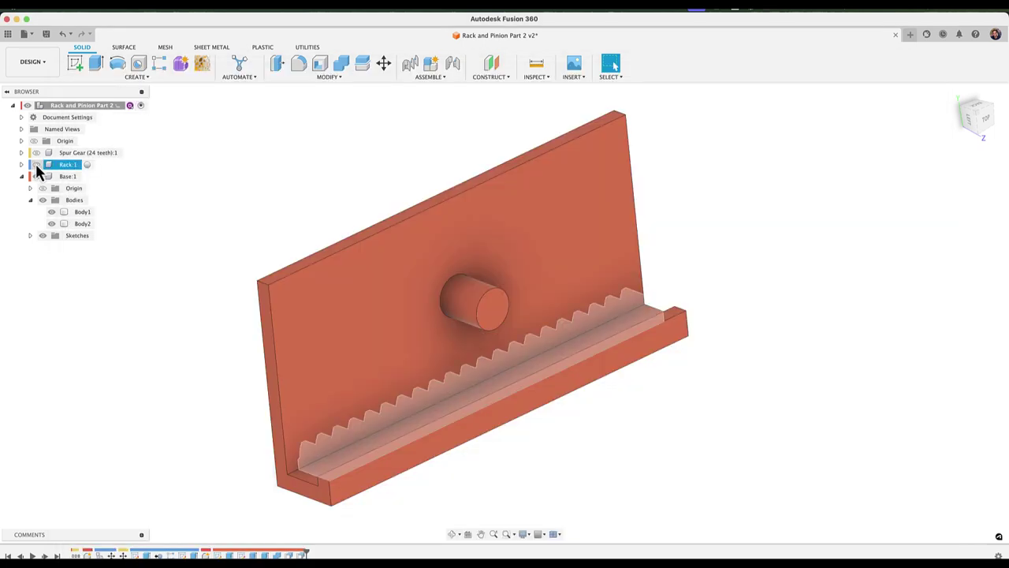
click(469, 367)
drag(437, 410, 413, 418)
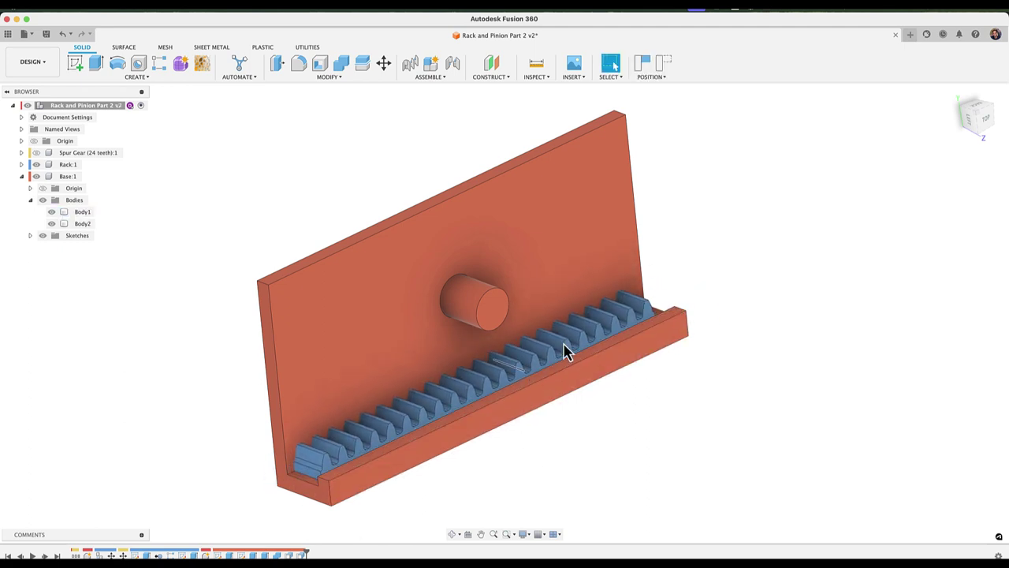
click(316, 282)
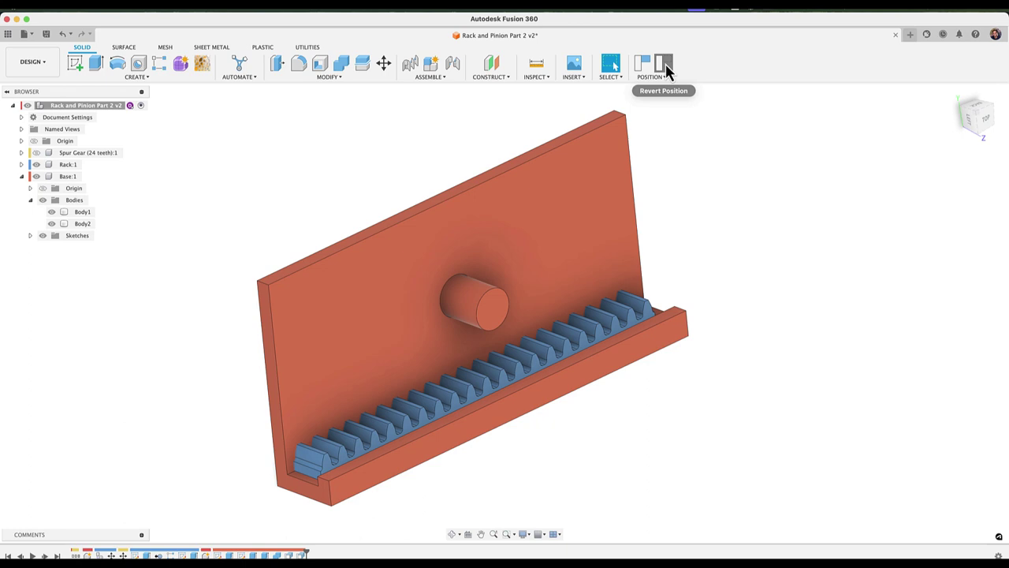
click(664, 65)
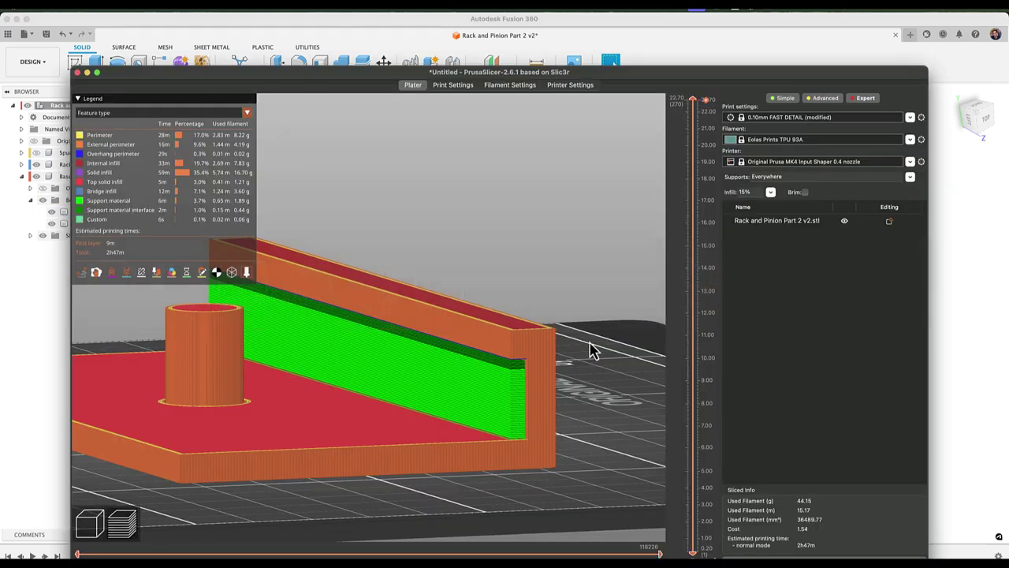
Step: Switch back to PrusaSlicer, return to the 3D editor view and split the base model into separate objects
scroll(571, 352, up, 10)
scroll(571, 351, down, 15)
scroll(571, 352, up, 2)
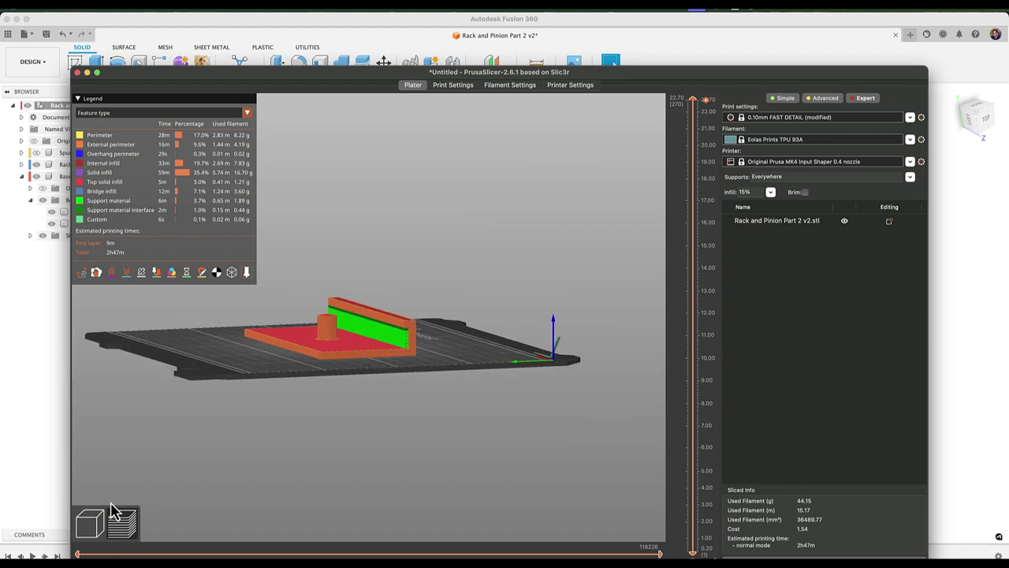
click(92, 523)
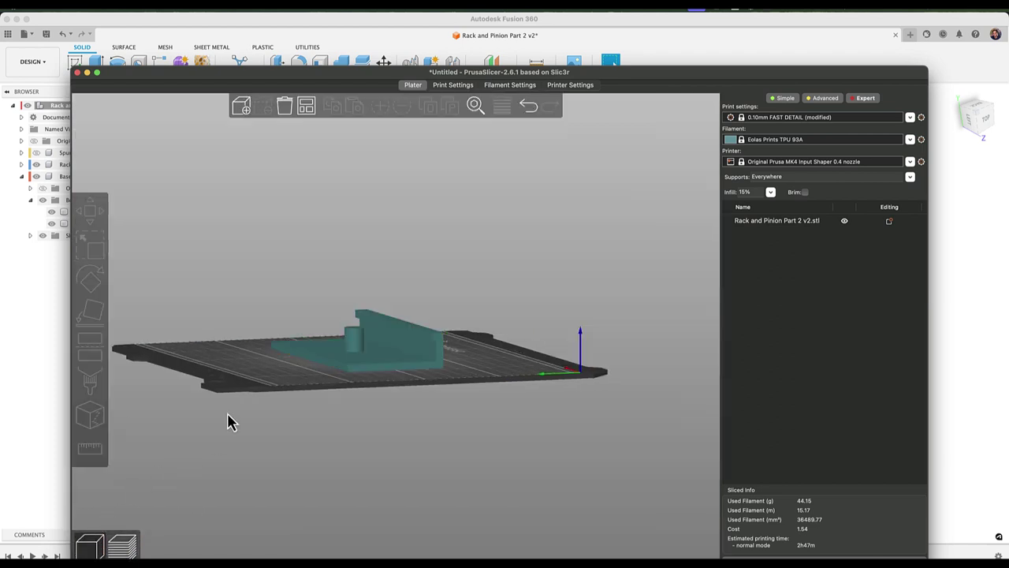
click(358, 350)
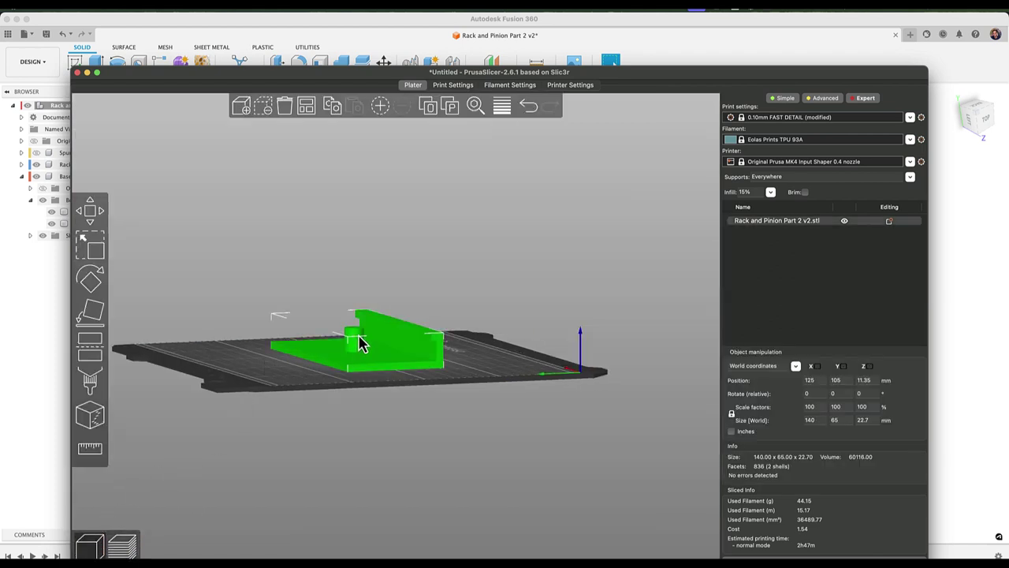
click(425, 106)
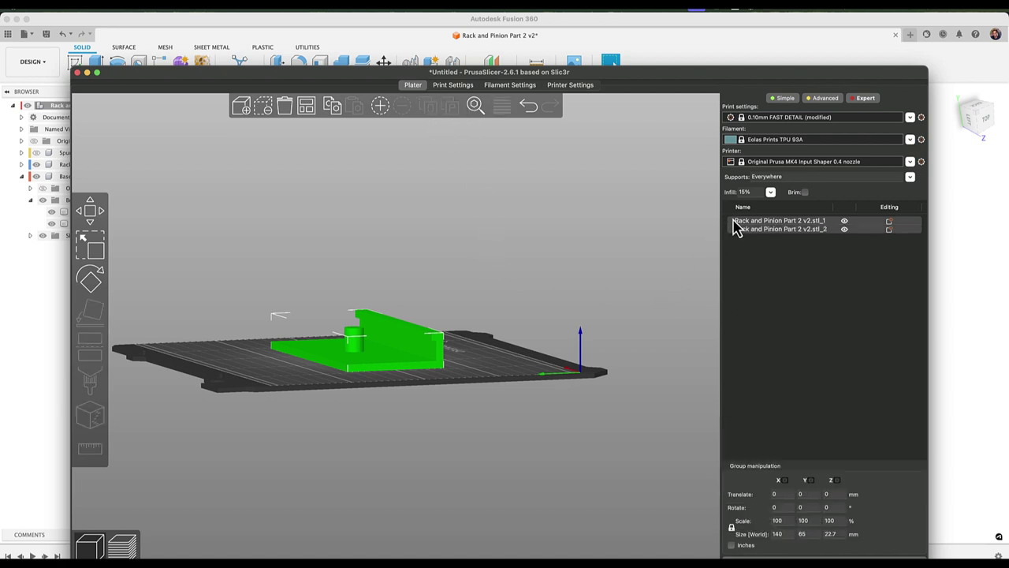
Step: Move the pin out of the base to about X 69, Y 36 mm, and the base to about X 138, Y 106 mm
click(769, 265)
click(767, 230)
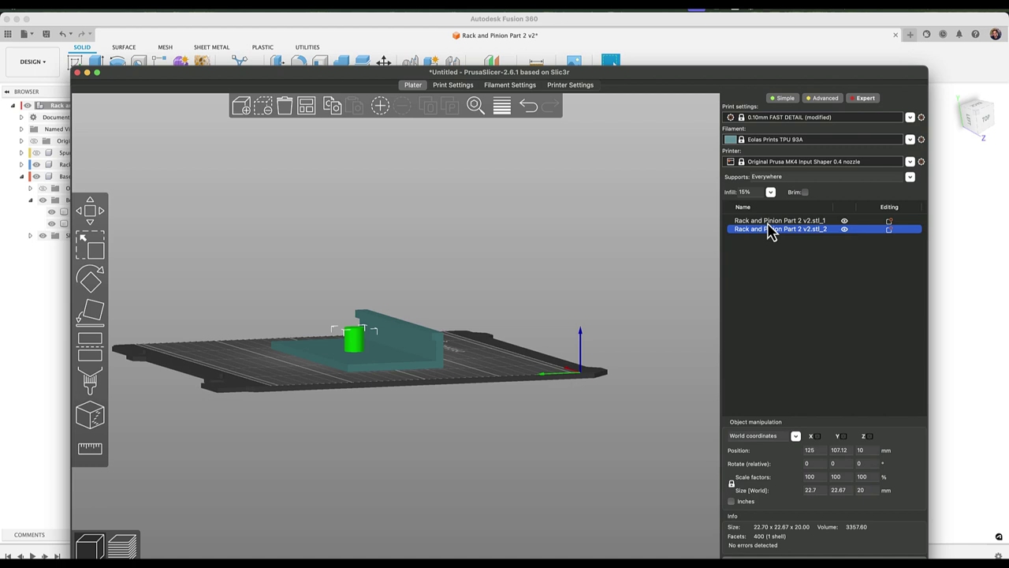
drag(360, 339, 492, 349)
scroll(489, 356, up, 2)
scroll(489, 364, up, 2)
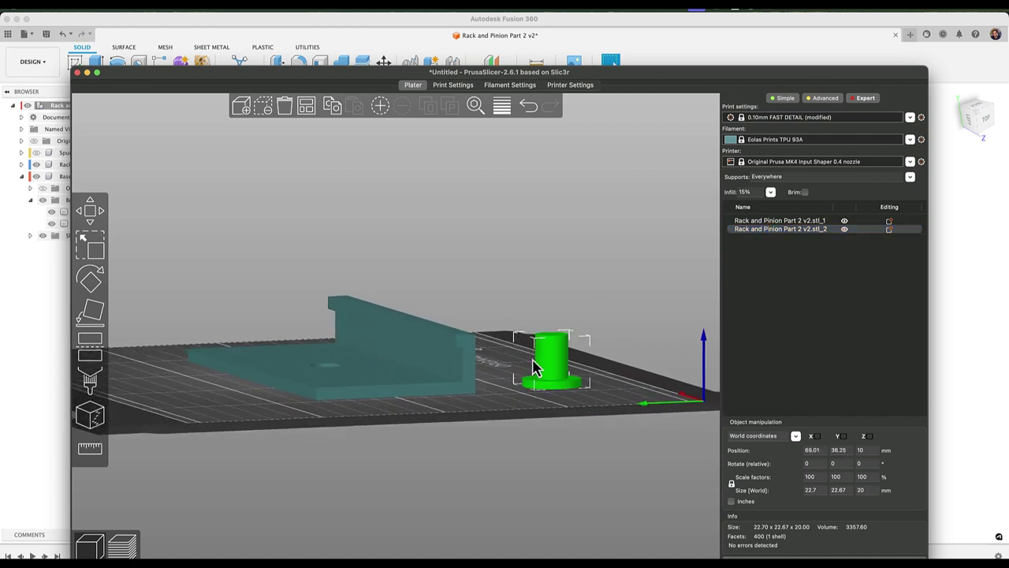
click(432, 379)
drag(422, 381, 405, 376)
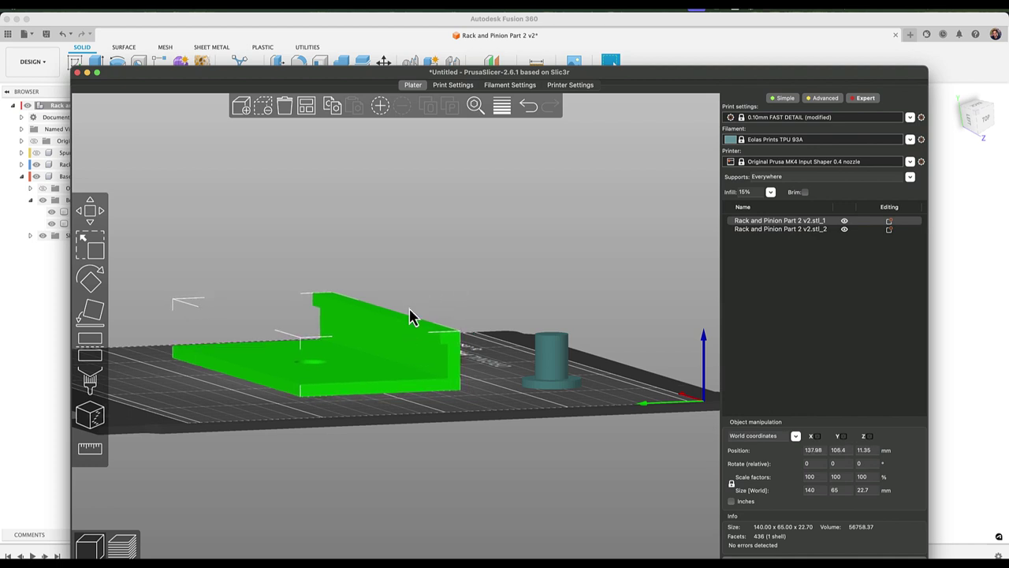
Step: Stand the base upright on its L-shaped end face without the pin, using Place on Face
scroll(412, 316, down, 2)
click(366, 230)
click(306, 350)
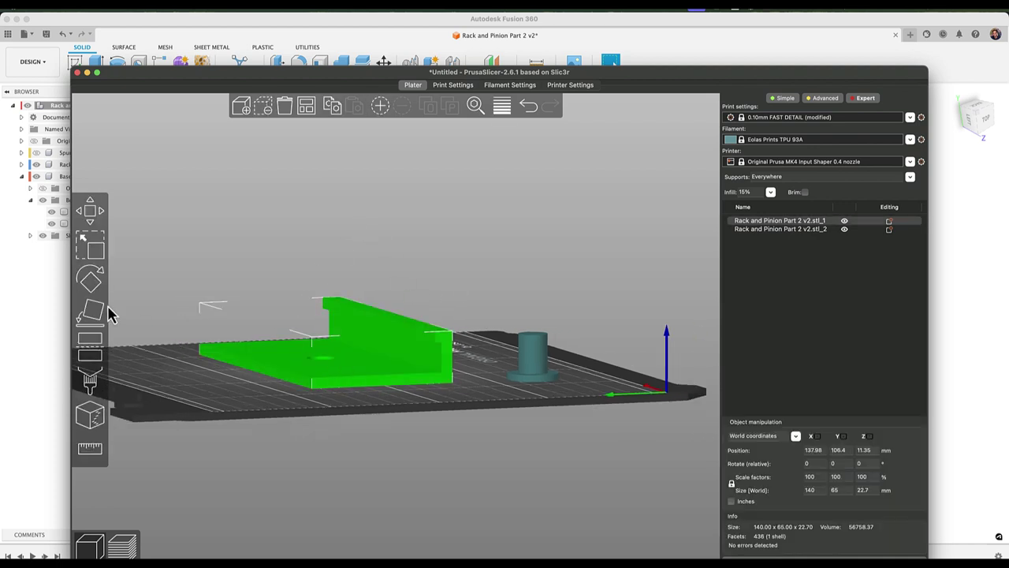
click(90, 311)
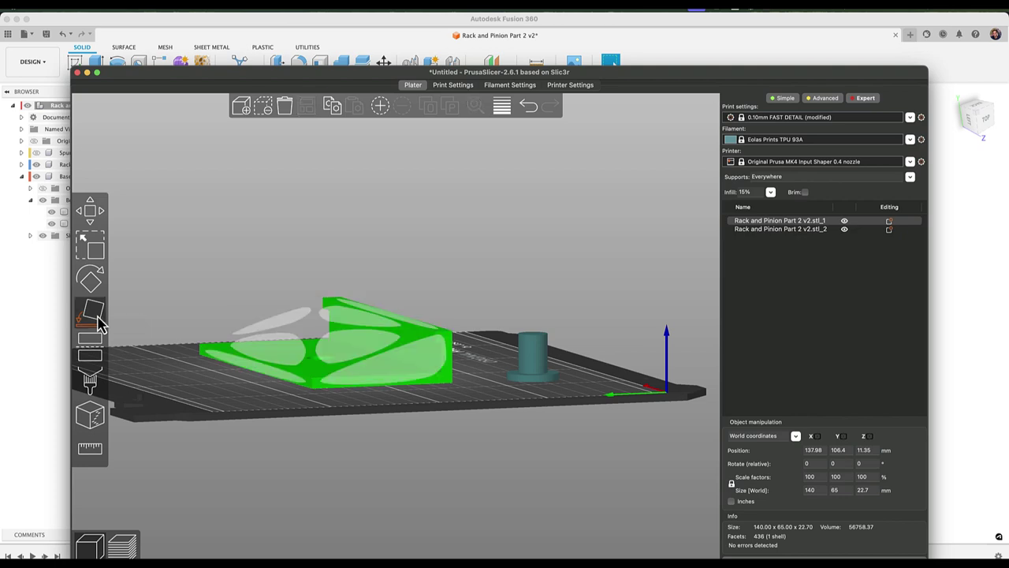
click(403, 391)
scroll(394, 402, up, 1)
drag(387, 402, 361, 390)
click(351, 297)
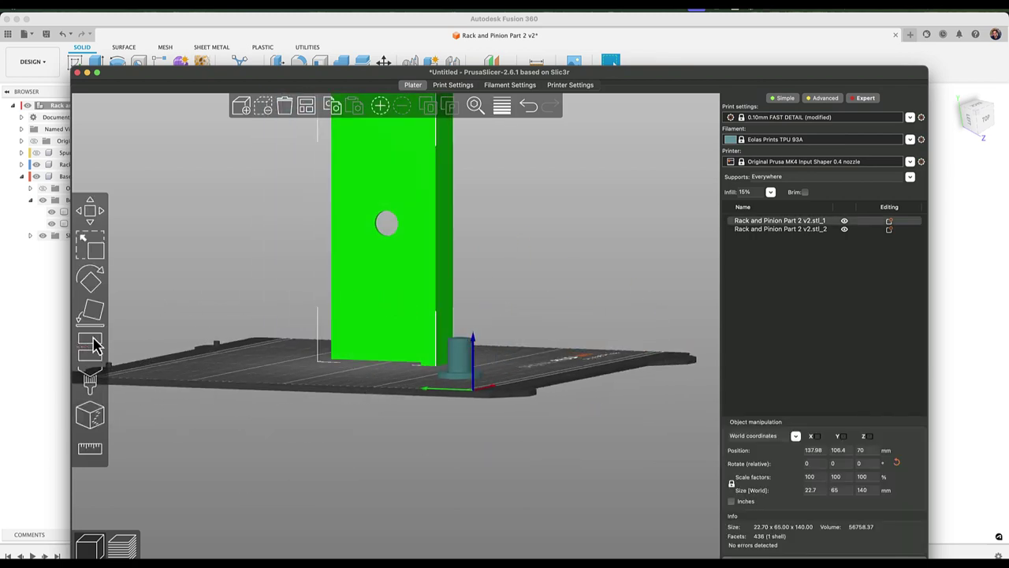
Step: Reorient the base with Place on Face to rest on its long bottom face, with the tall wall vertical
click(90, 312)
click(442, 246)
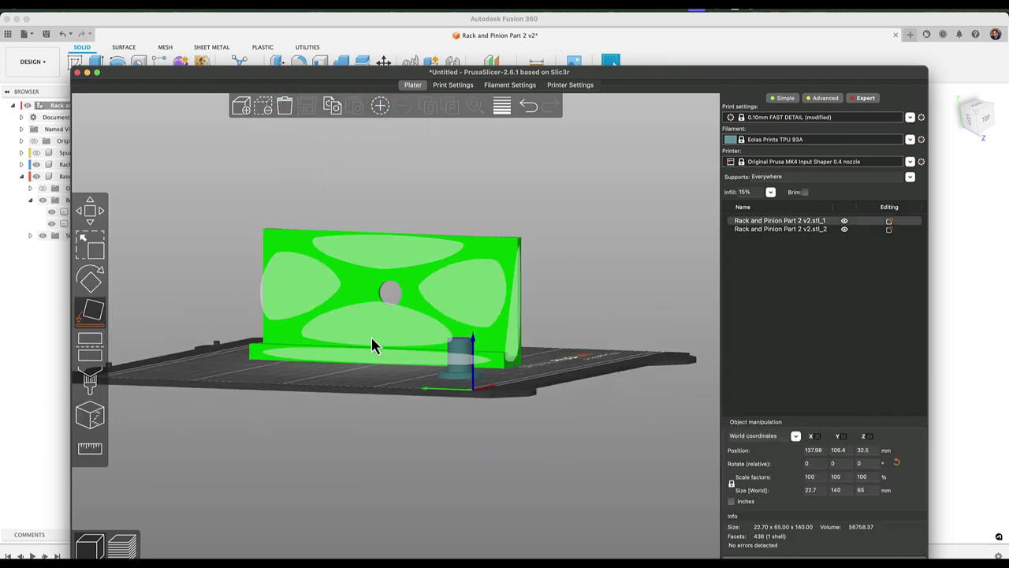
click(293, 387)
drag(293, 387, 385, 377)
Step: Move the pin beside the base's lip, to about X 83, Y 94 mm, and inspect both parts' print orientation
click(469, 361)
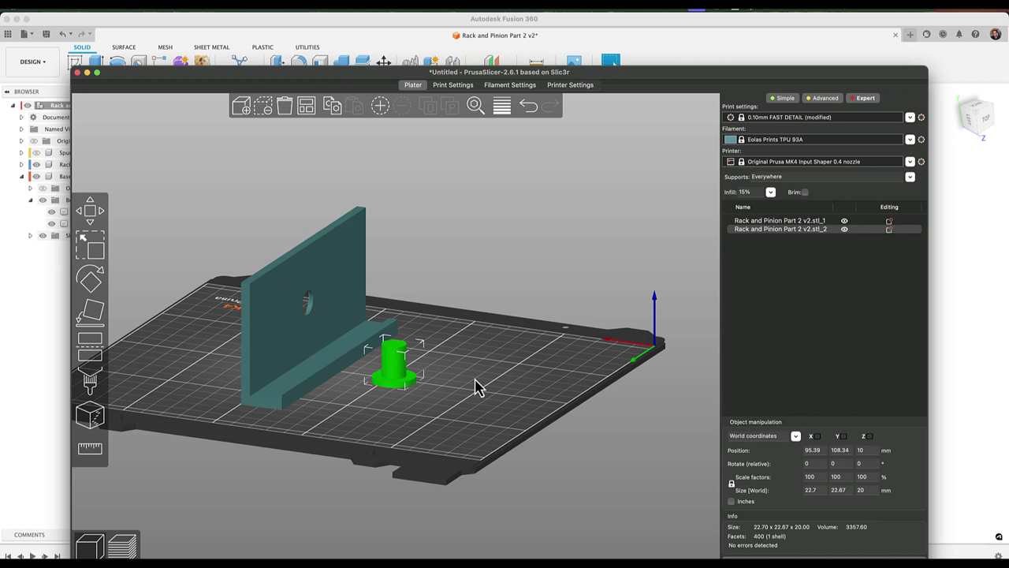
drag(482, 355, 458, 369)
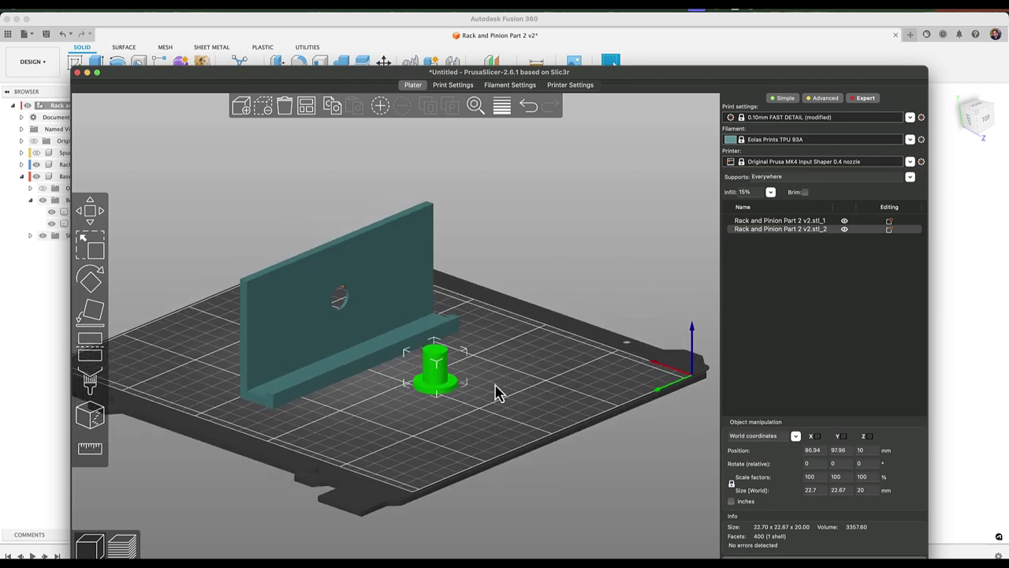
click(504, 382)
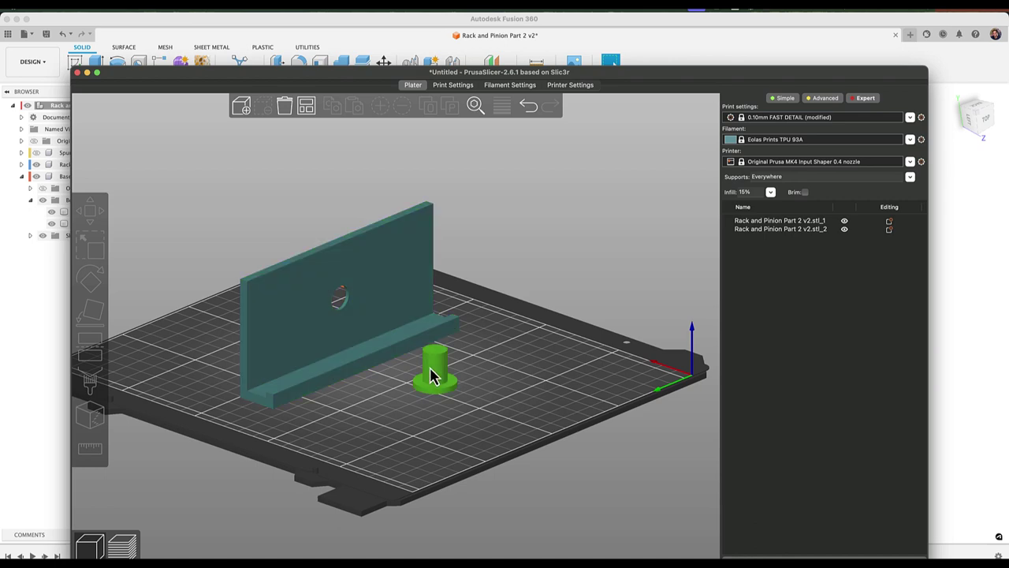
mouse_move(492, 378)
mouse_down()
mouse_move(505, 367)
mouse_move(501, 375)
mouse_up()
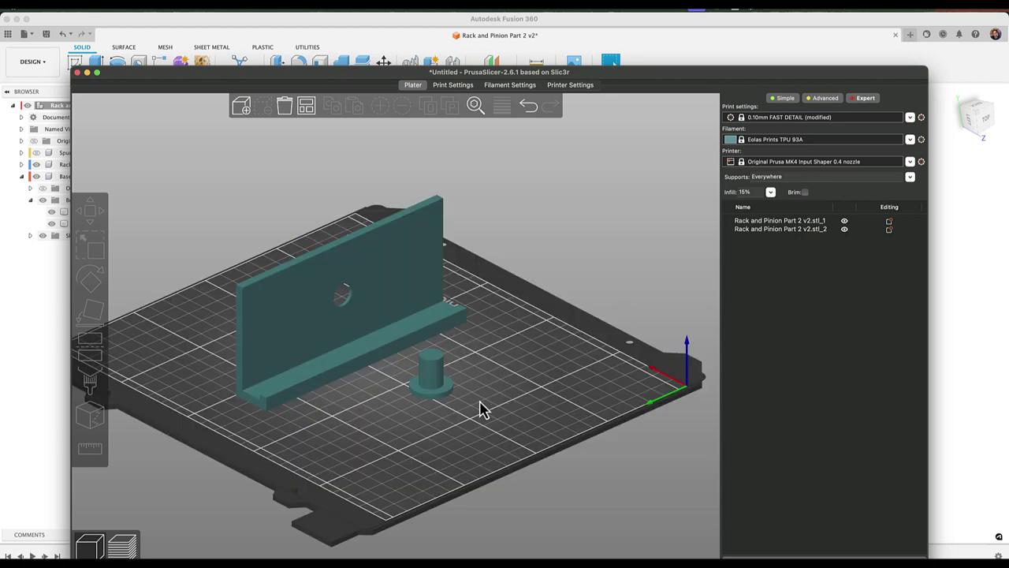
middle_drag(480, 408, 532, 410)
drag(444, 432, 469, 379)
click(489, 340)
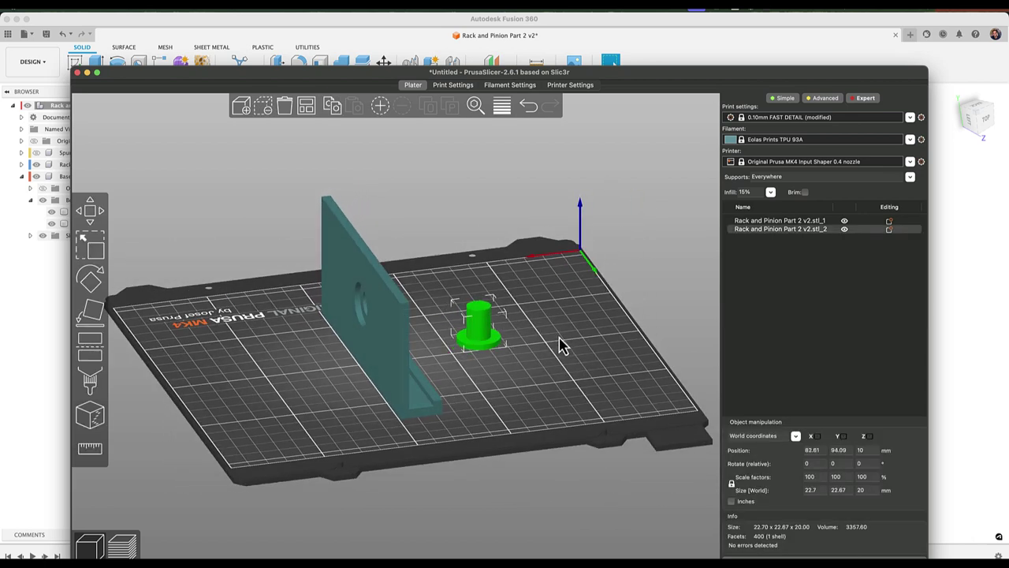
Step: Switch to Fusion 360 and show the Spur Gear (24 teeth) component together with the rack and base
key(super+Tab)
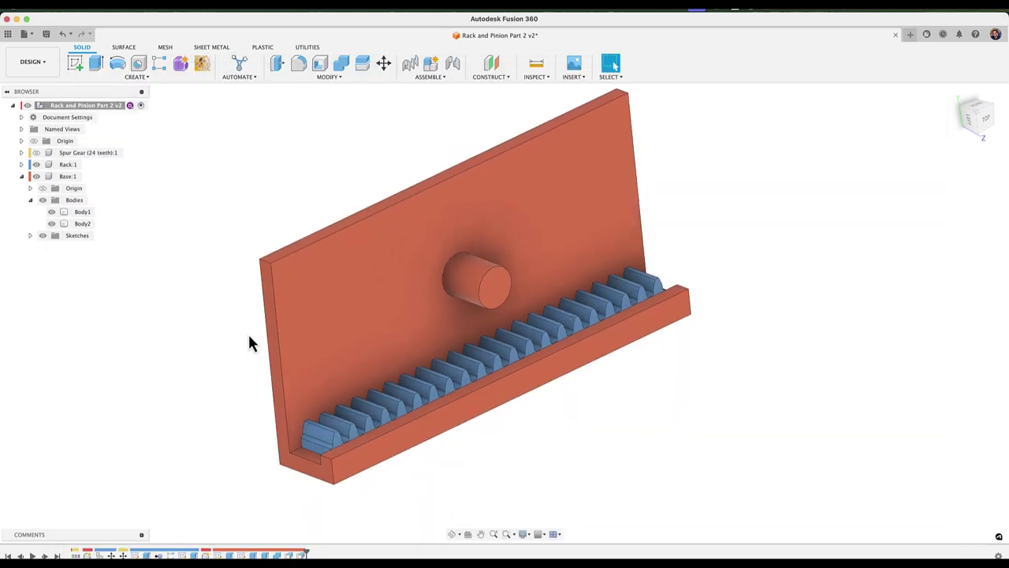
click(47, 202)
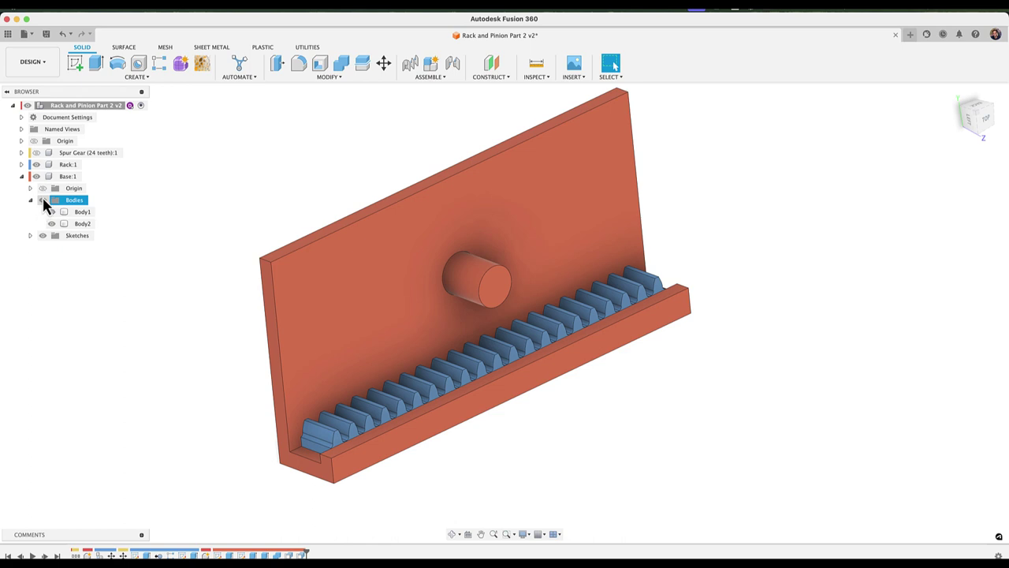
click(40, 164)
click(37, 153)
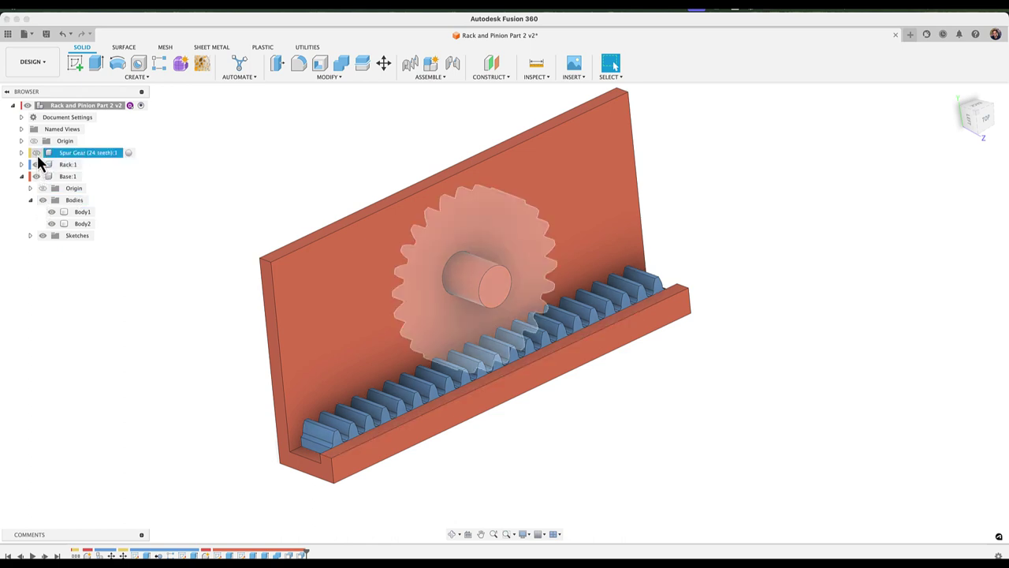
click(36, 153)
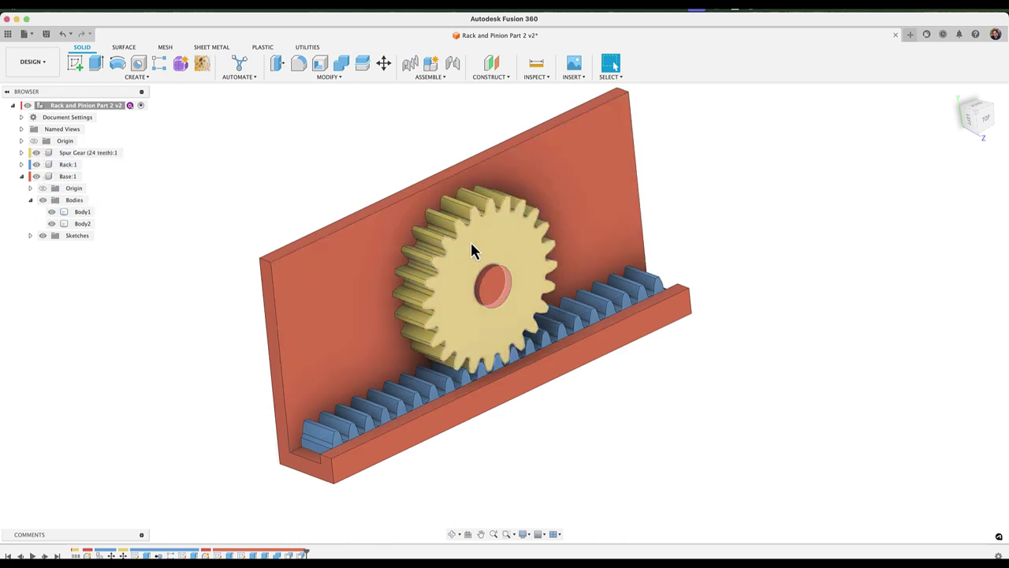
shift+middle_drag(700, 354, 452, 114)
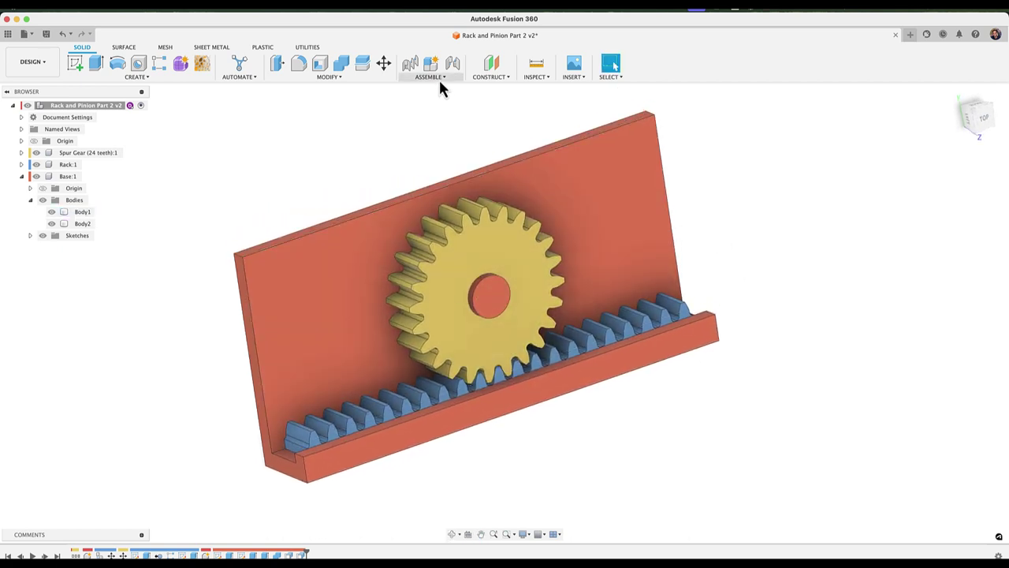
click(434, 78)
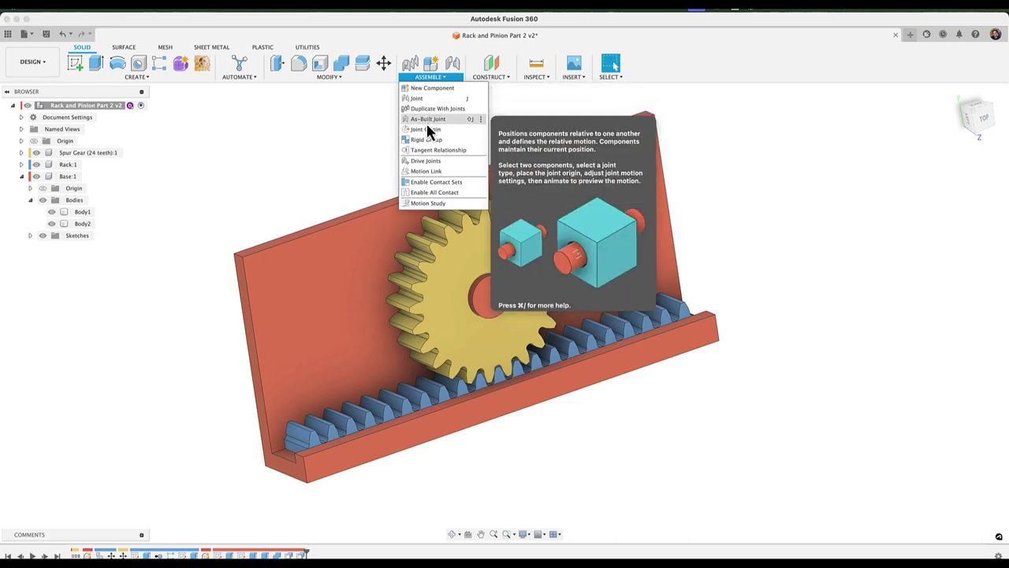
click(428, 121)
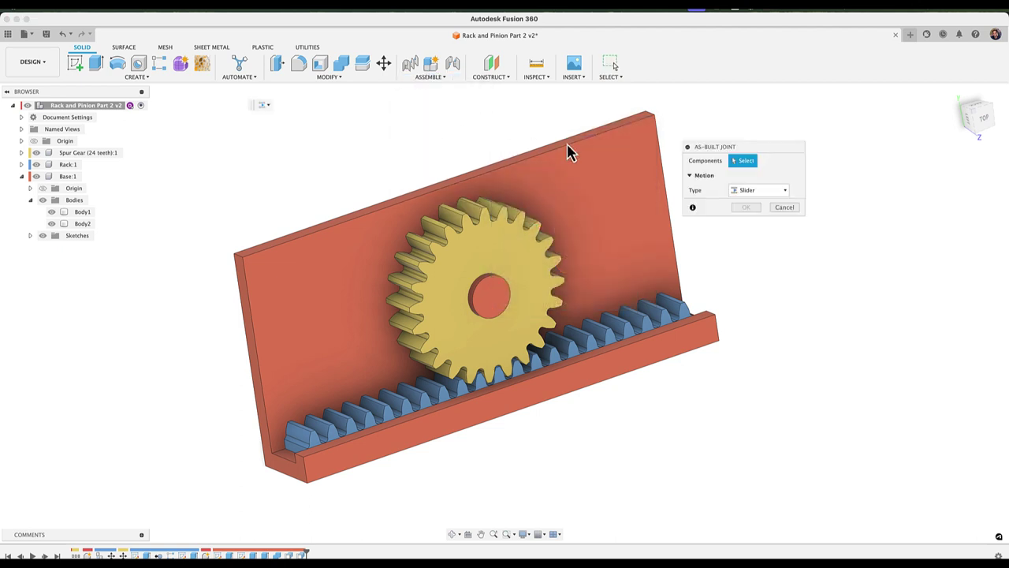
click(787, 208)
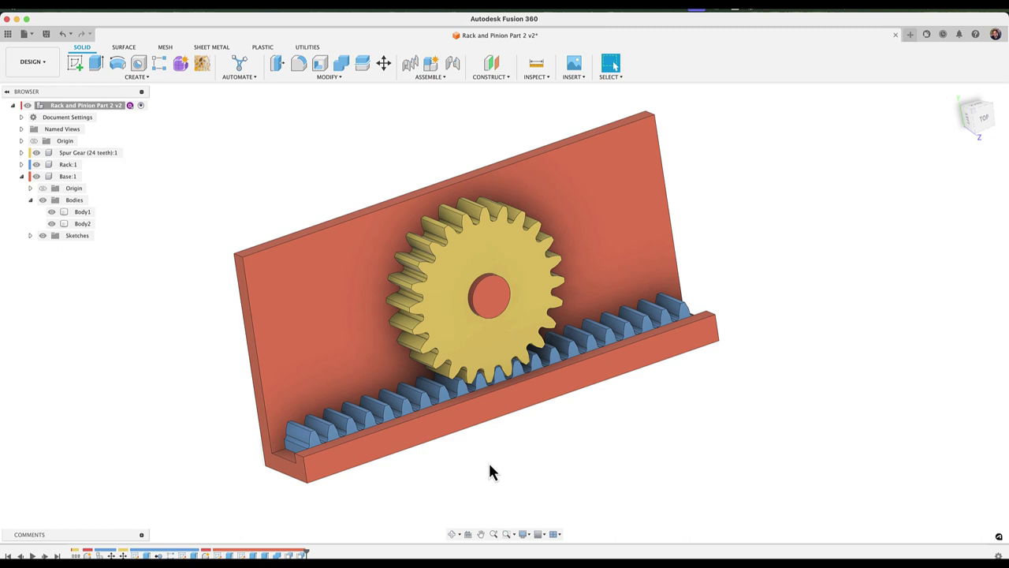
Step: Collapse the Base component in the browser, ground it and test that it stays fixed in place
click(402, 396)
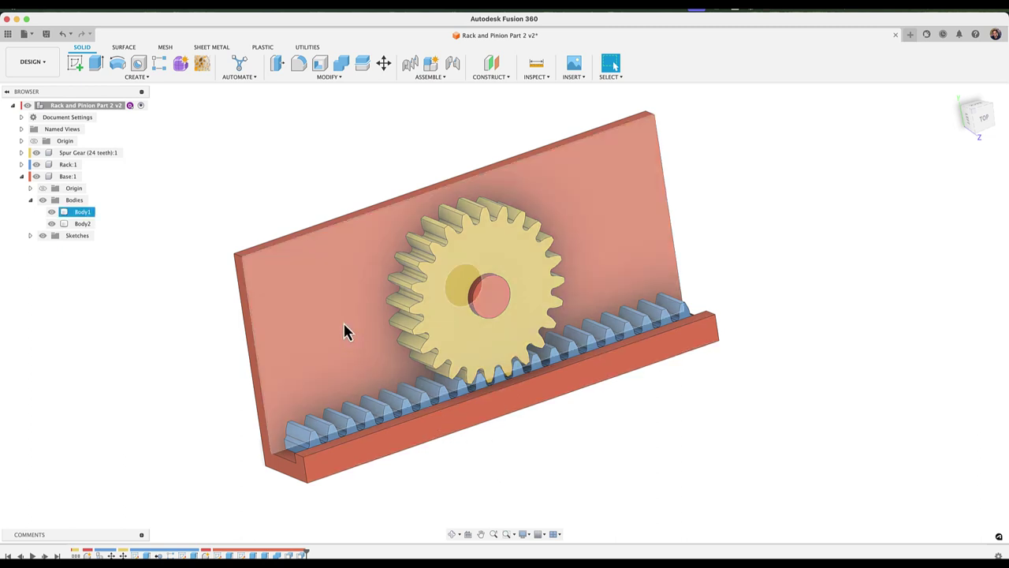
click(294, 225)
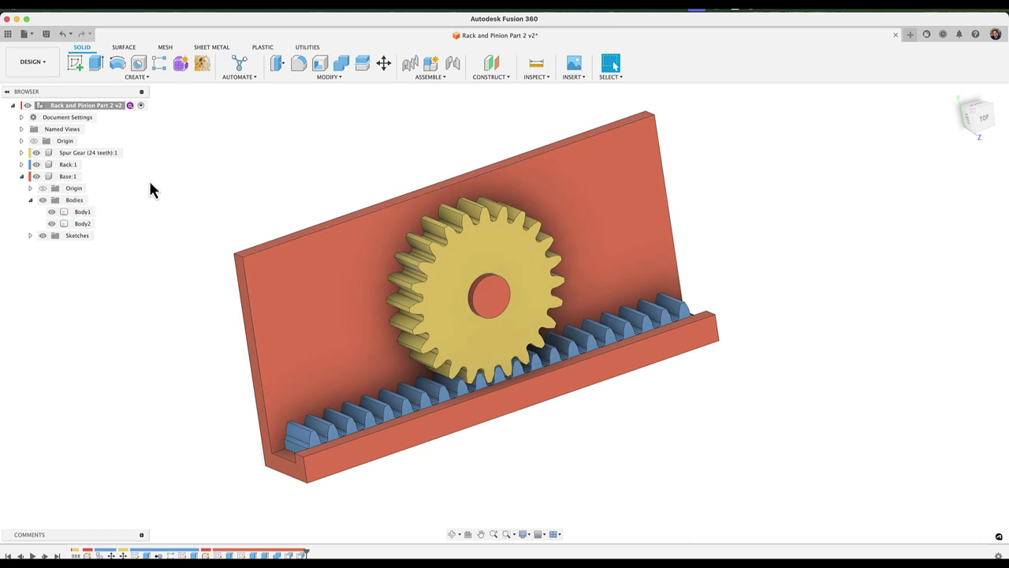
click(21, 176)
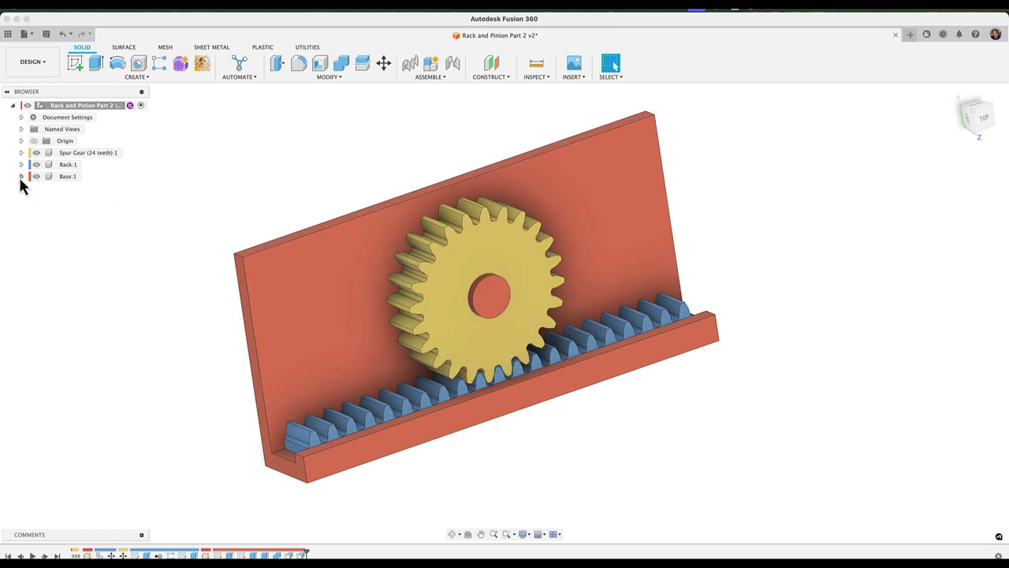
right_click(57, 178)
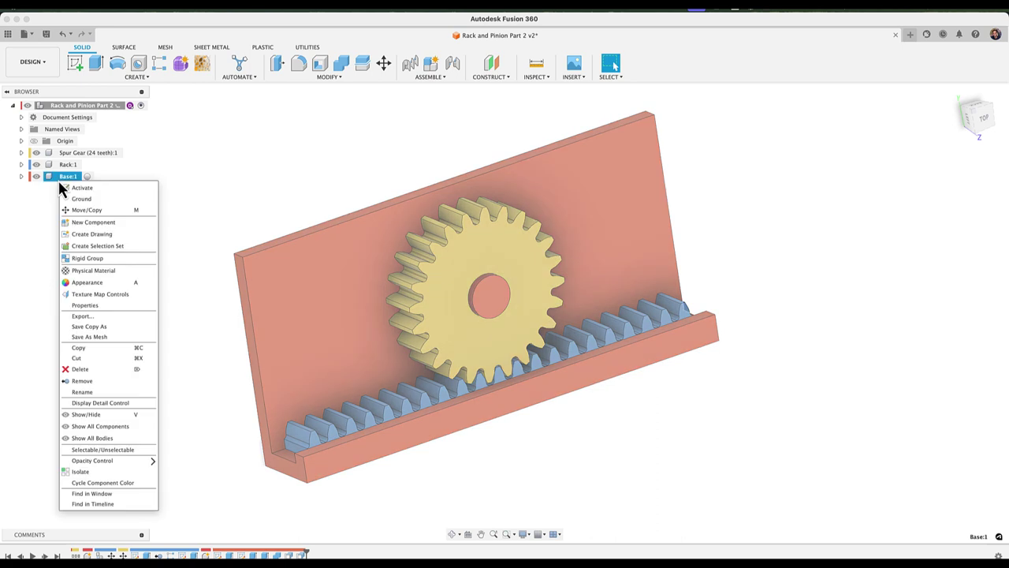
click(75, 199)
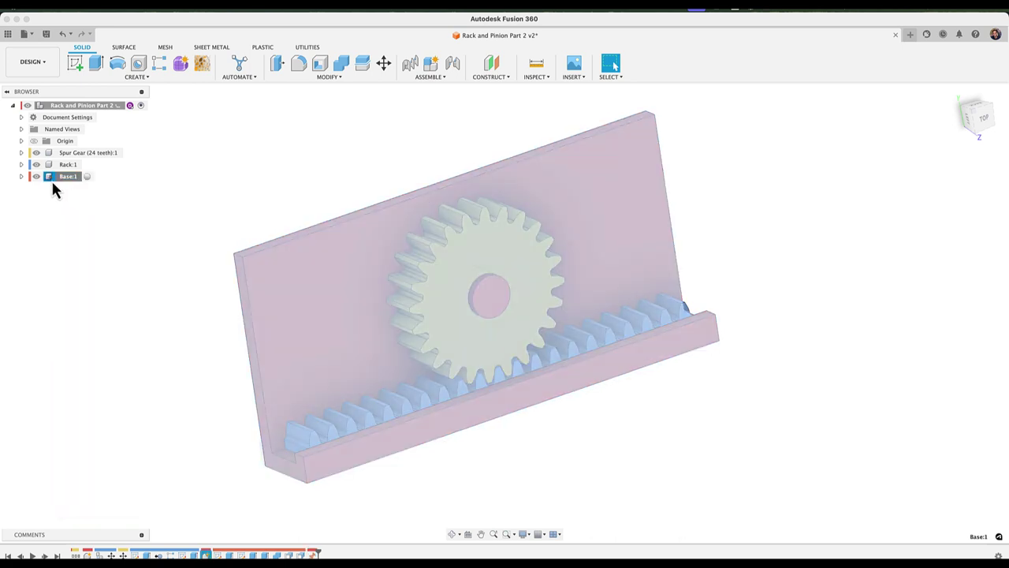
drag(332, 244, 300, 268)
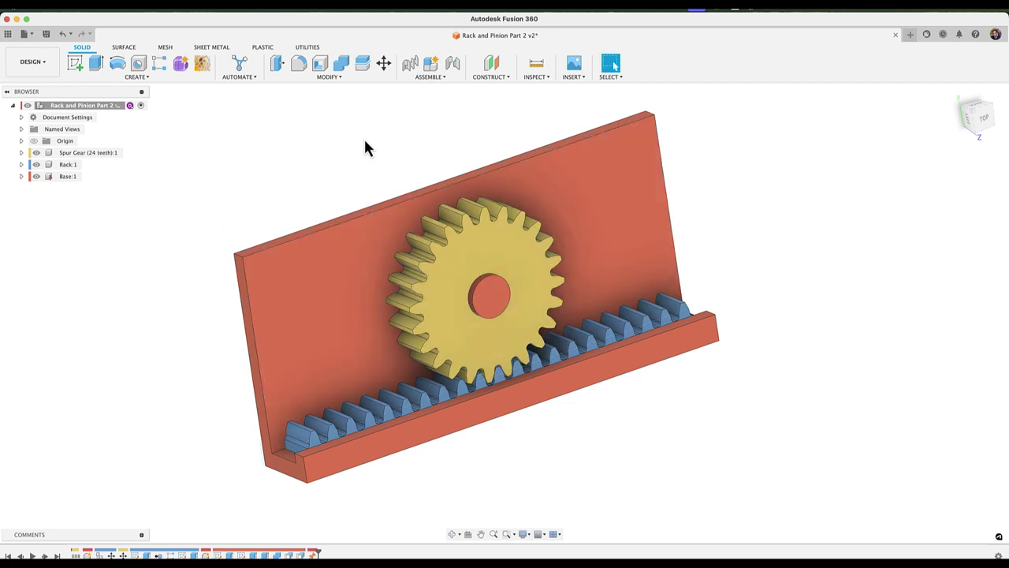
Step: Start an as-built joint between the spur gear and the base, with Revolute as its motion type
click(436, 79)
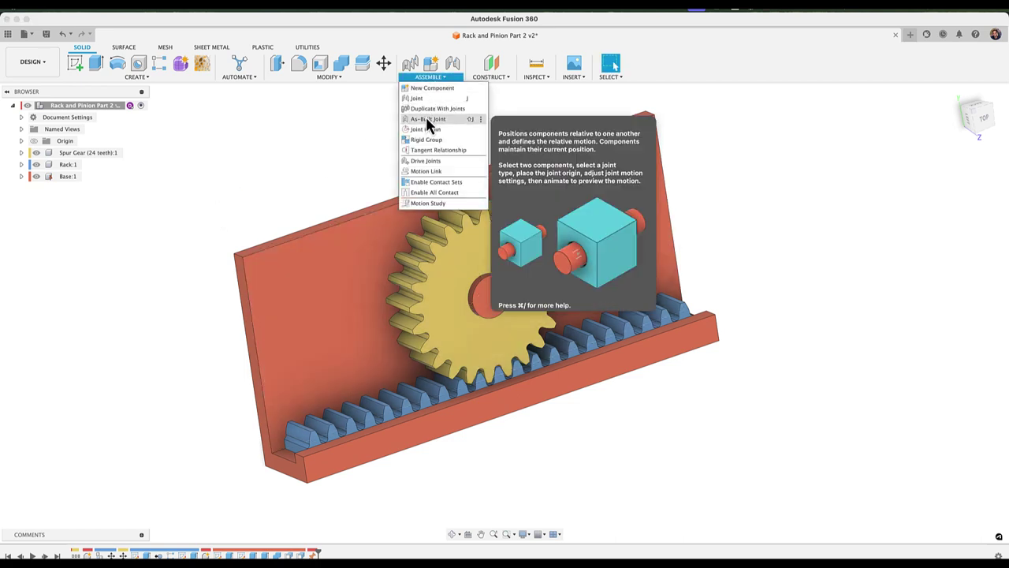
click(428, 119)
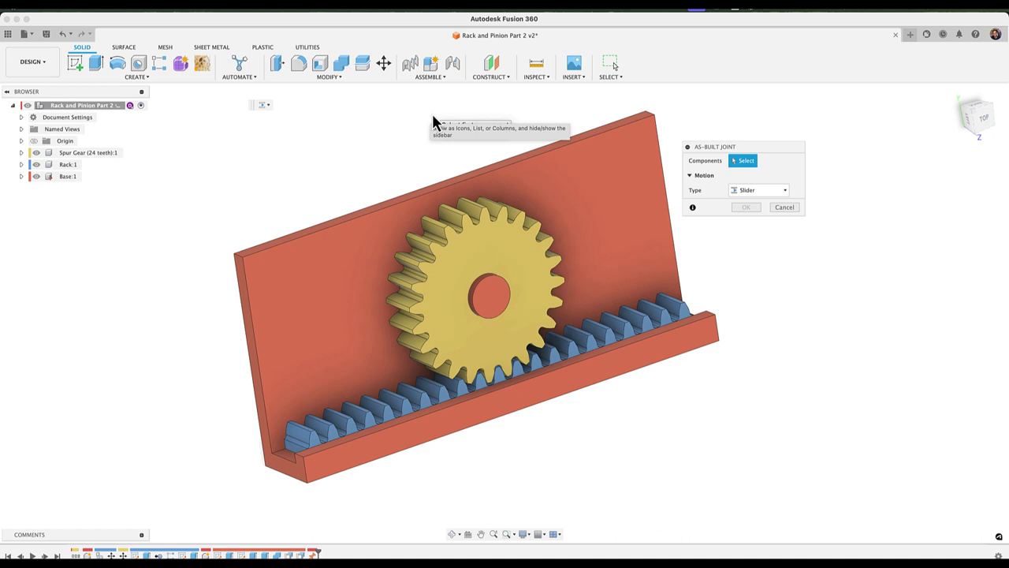
click(505, 254)
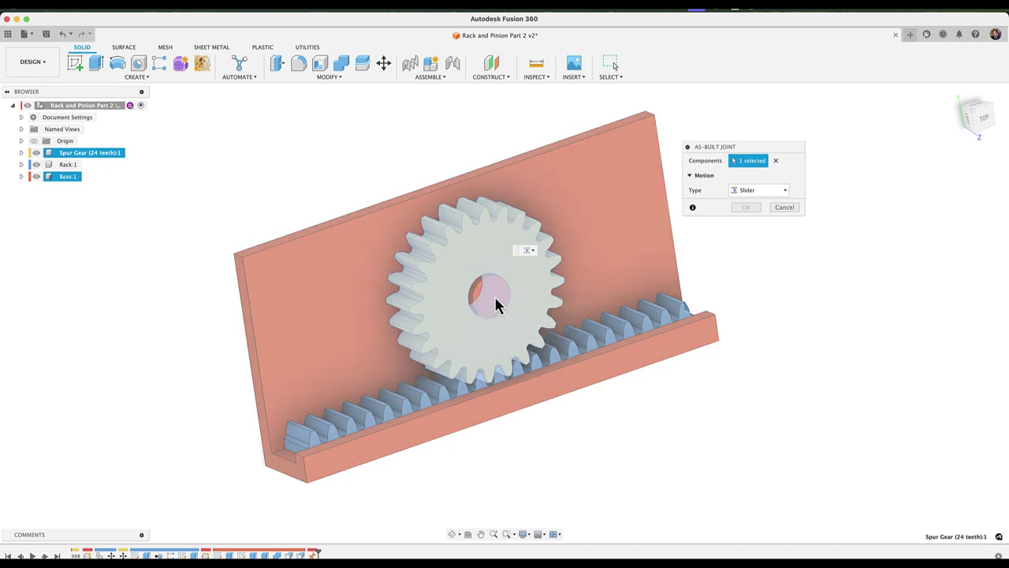
click(604, 214)
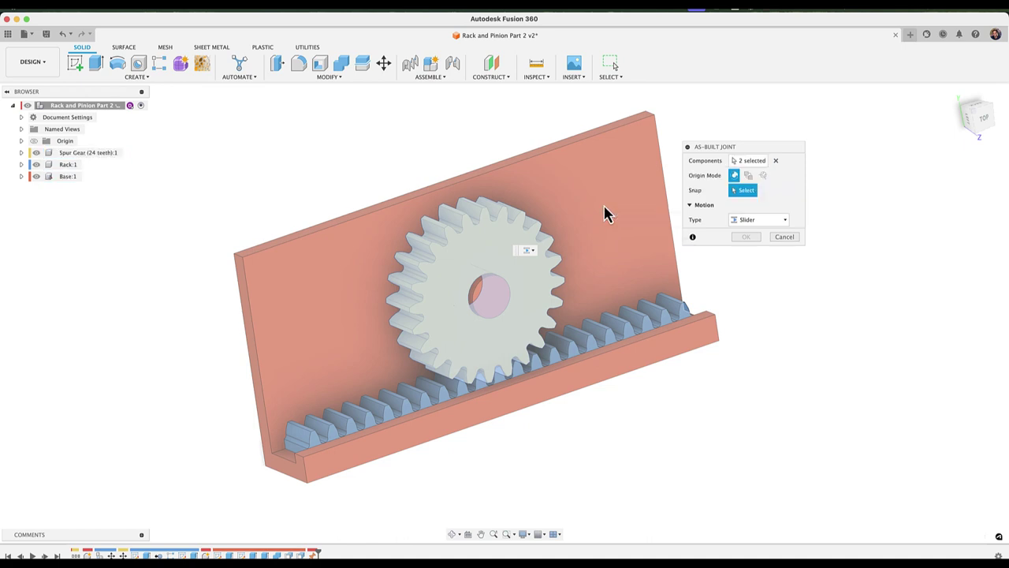
click(769, 225)
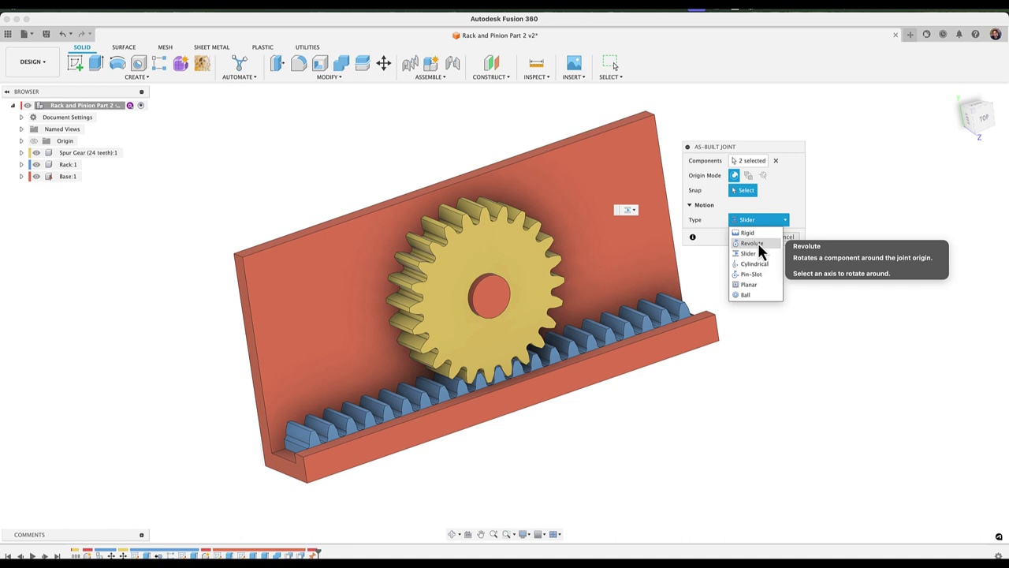
click(758, 244)
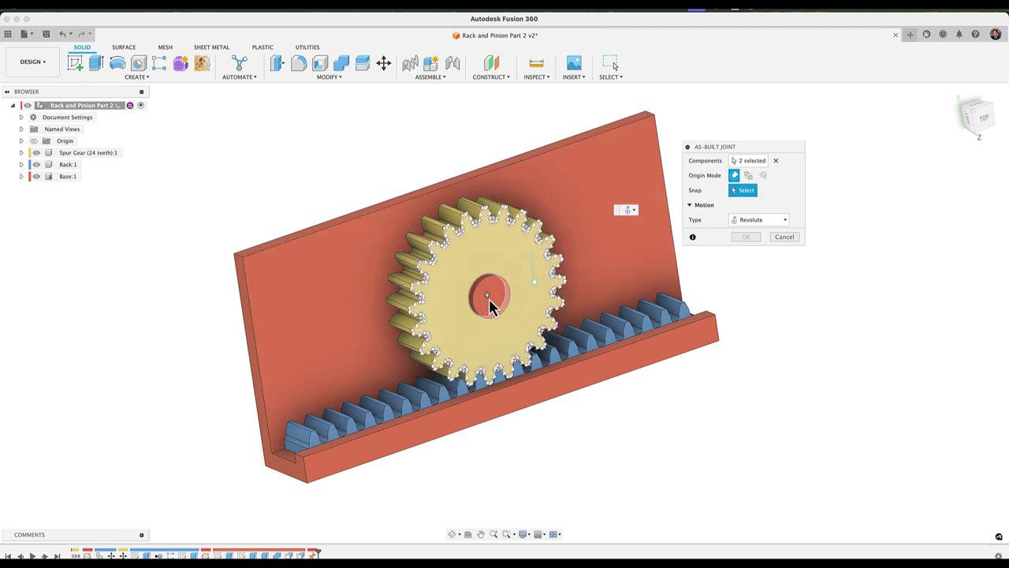
Step: Place the revolute joint's origin at the centre of the pin's front face, preview the rotation and accept the joint
scroll(490, 300, up, 2)
scroll(490, 306, up, 1)
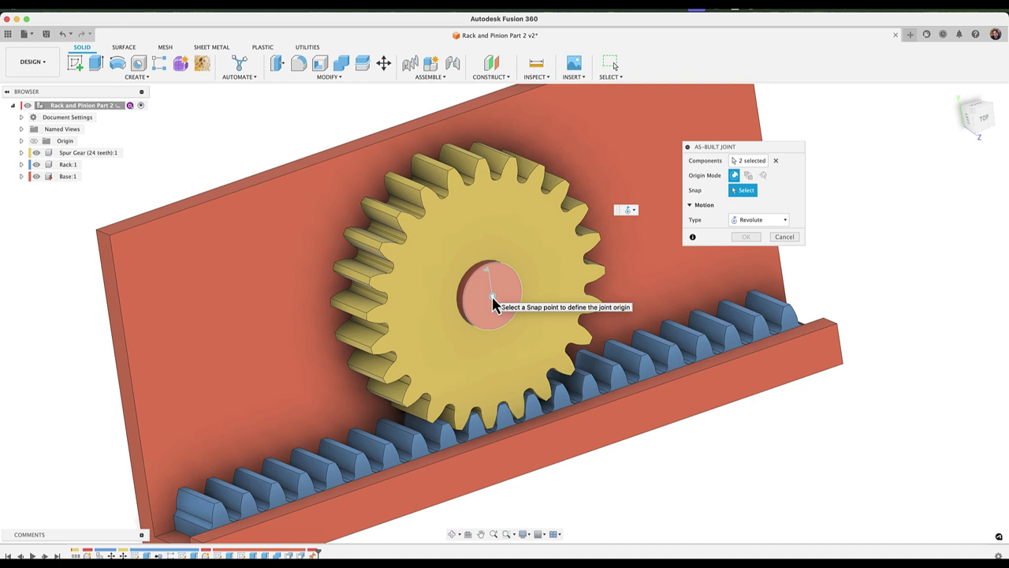
click(492, 301)
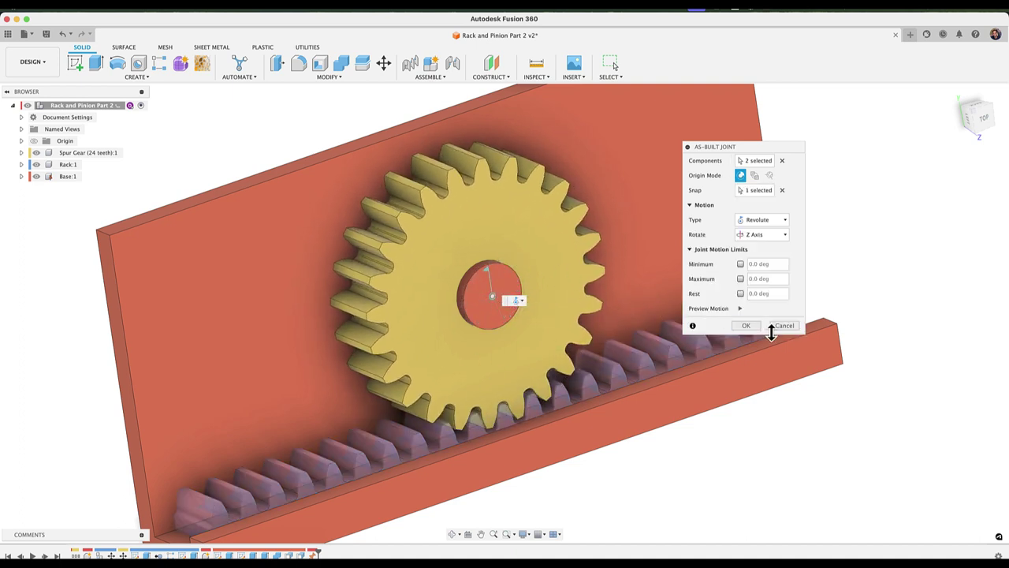
click(741, 309)
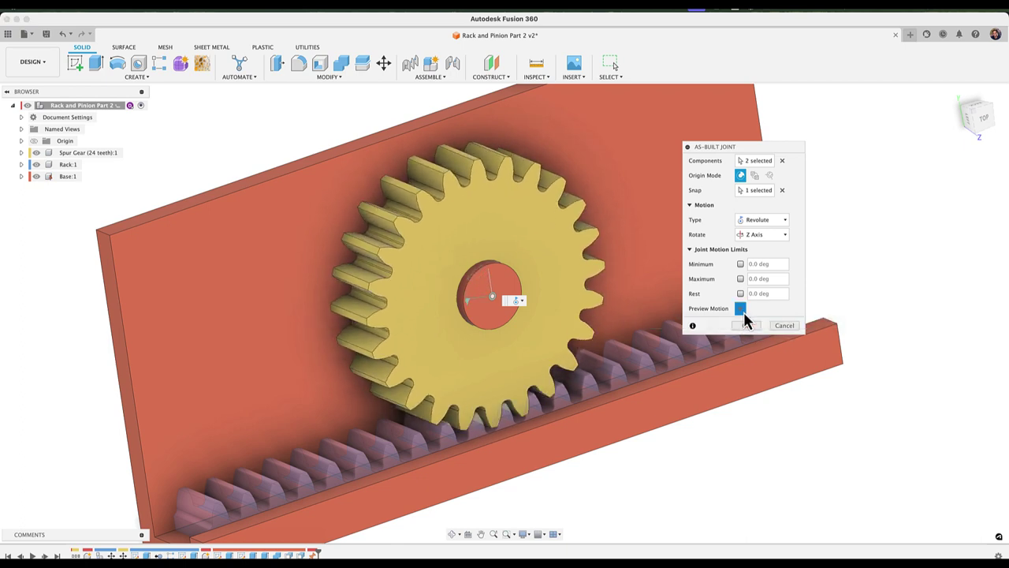
click(746, 327)
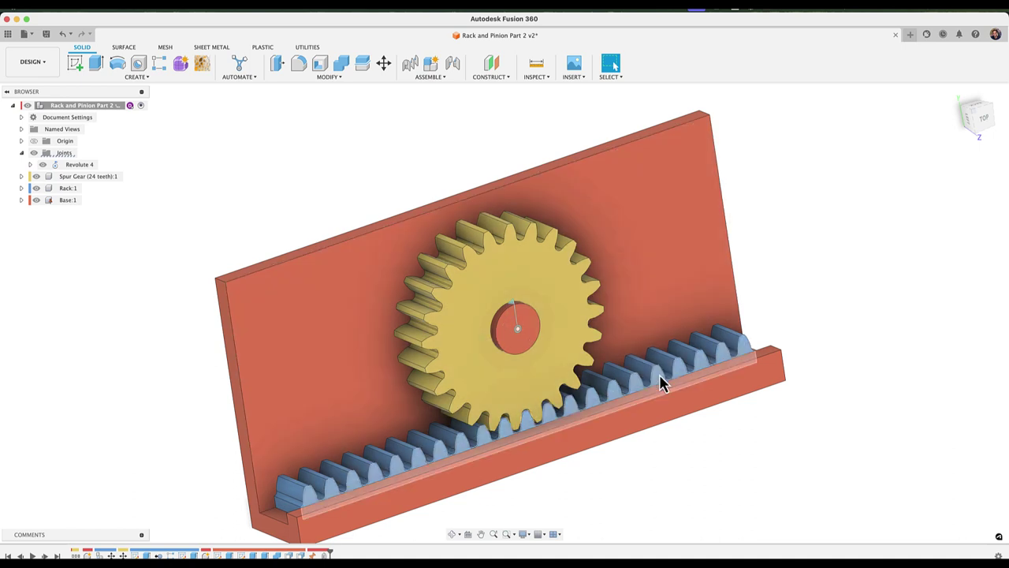
Step: Start an as-built joint between the rack and the base, with Slider as its motion type
click(435, 76)
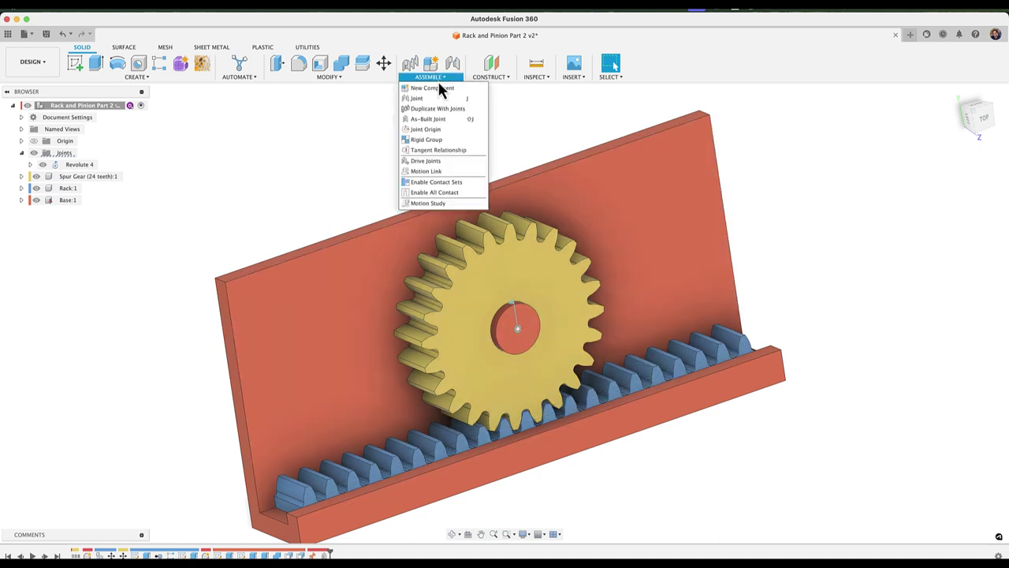
click(437, 118)
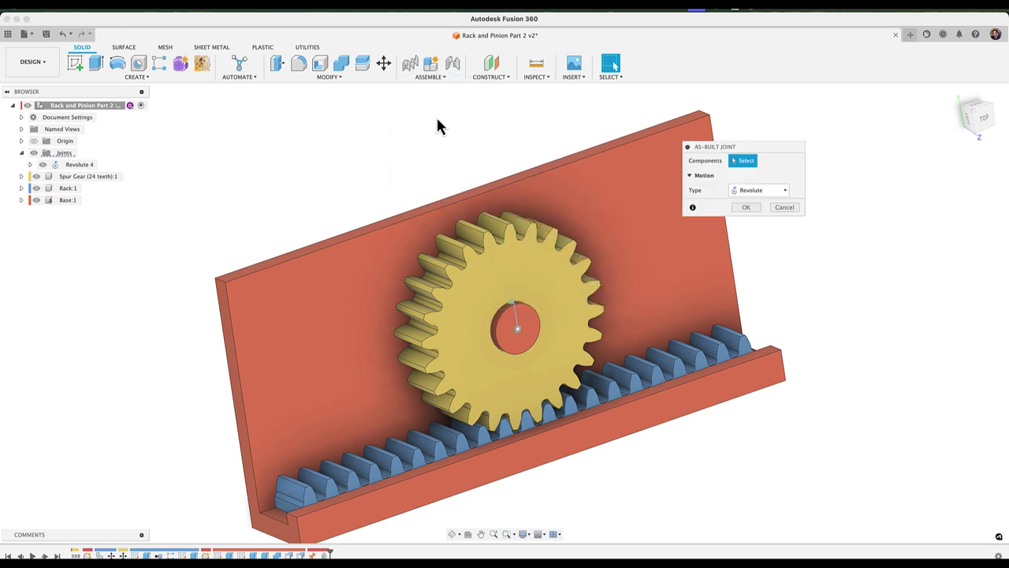
click(637, 375)
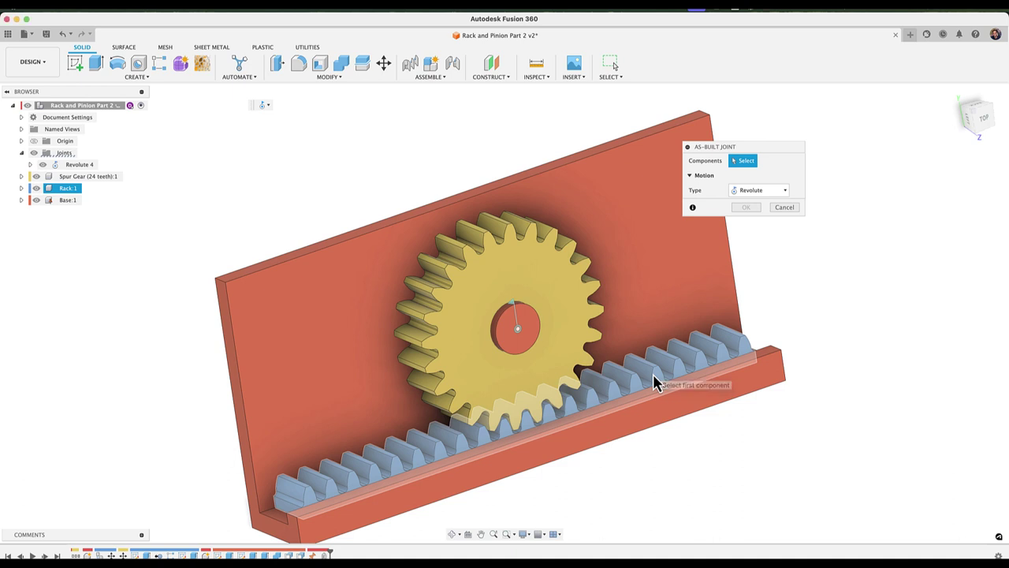
click(659, 383)
click(655, 306)
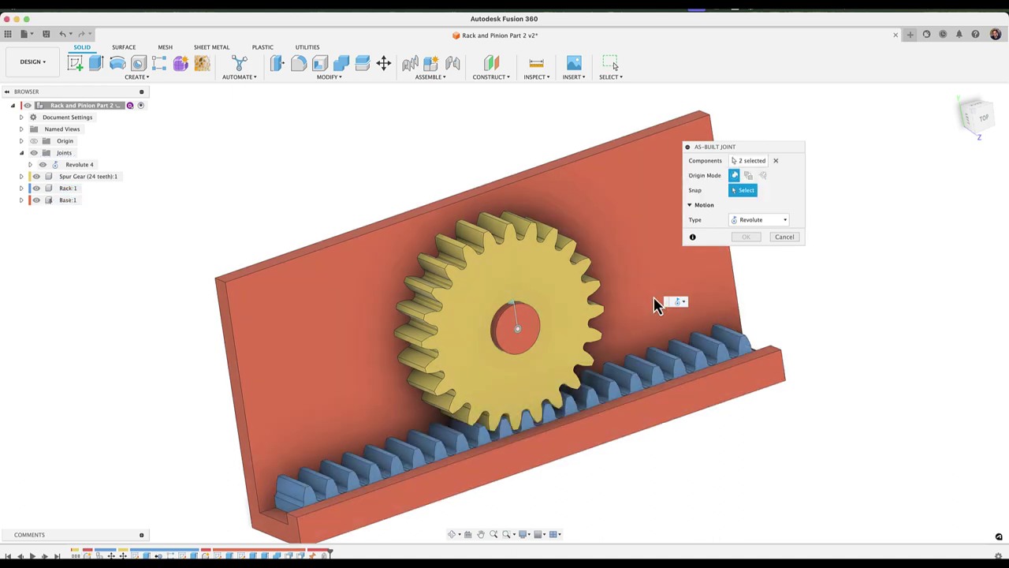
click(740, 221)
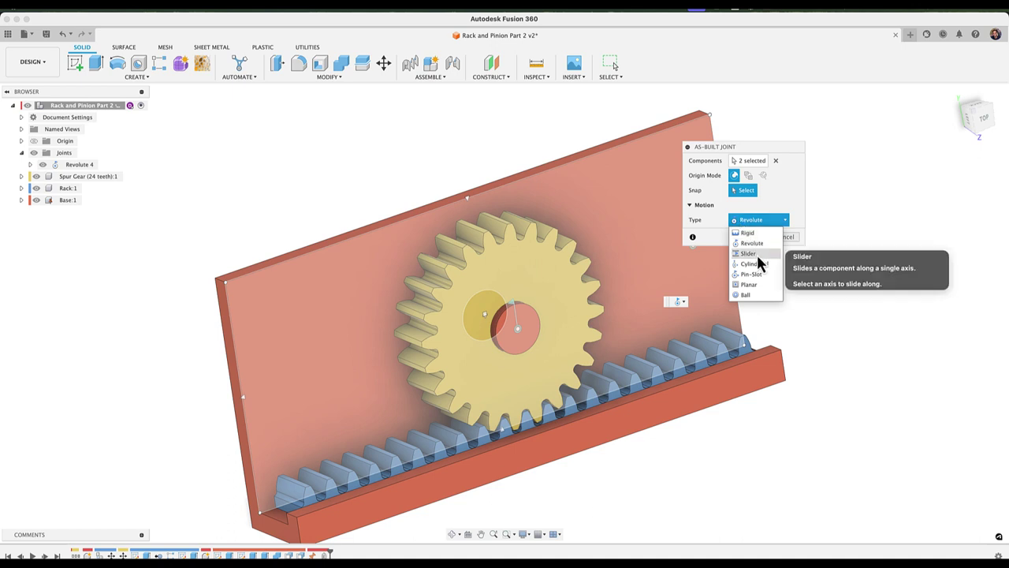
click(755, 253)
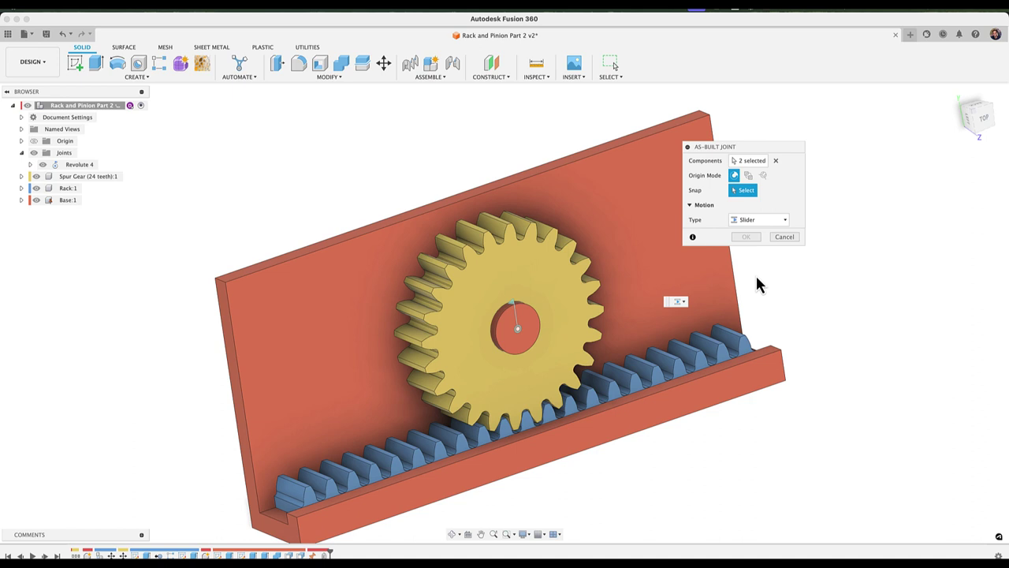
Step: Place the slider joint's origin at the midpoint of the base lip's long upper edge, sliding along the Z axis, and accept it
scroll(614, 422, down, 3)
middle_drag(614, 423, 601, 361)
scroll(572, 365, up, 4)
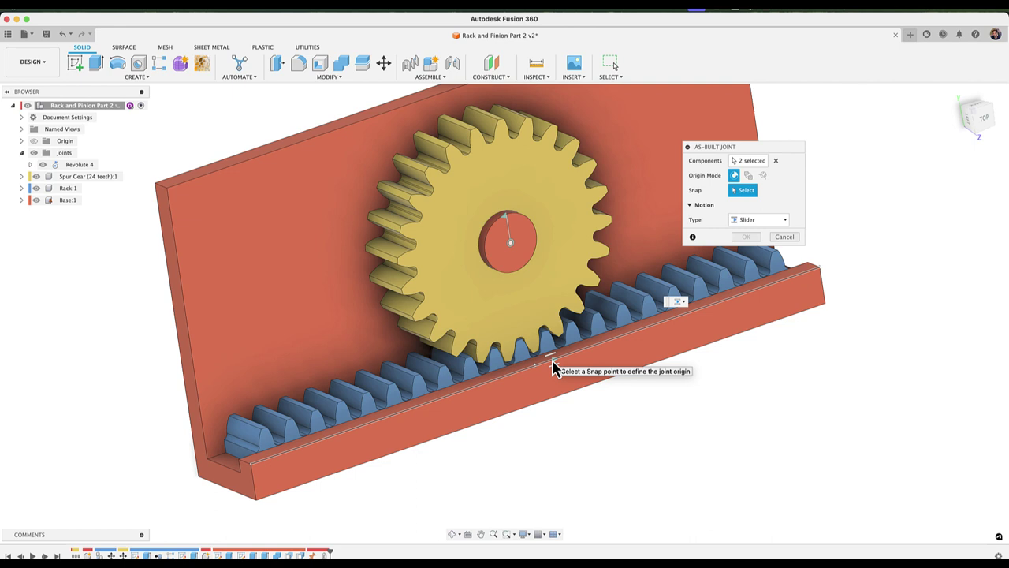
scroll(541, 376, up, 4)
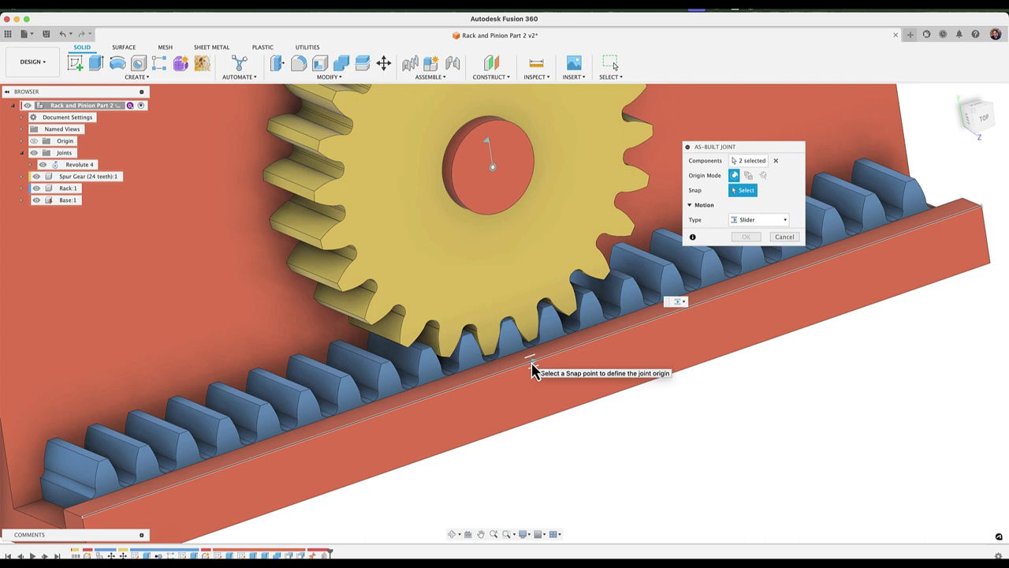
click(532, 367)
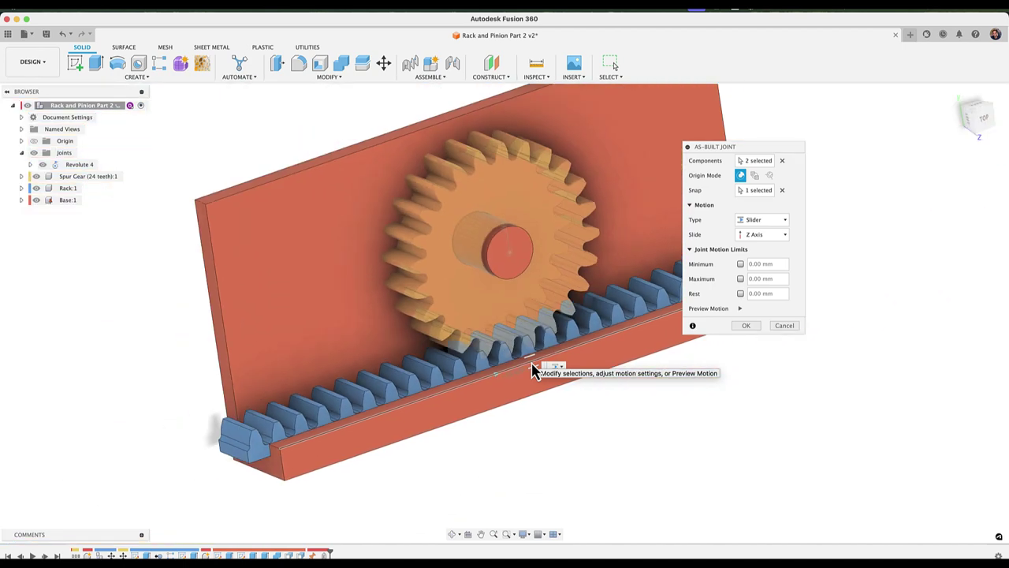
click(746, 326)
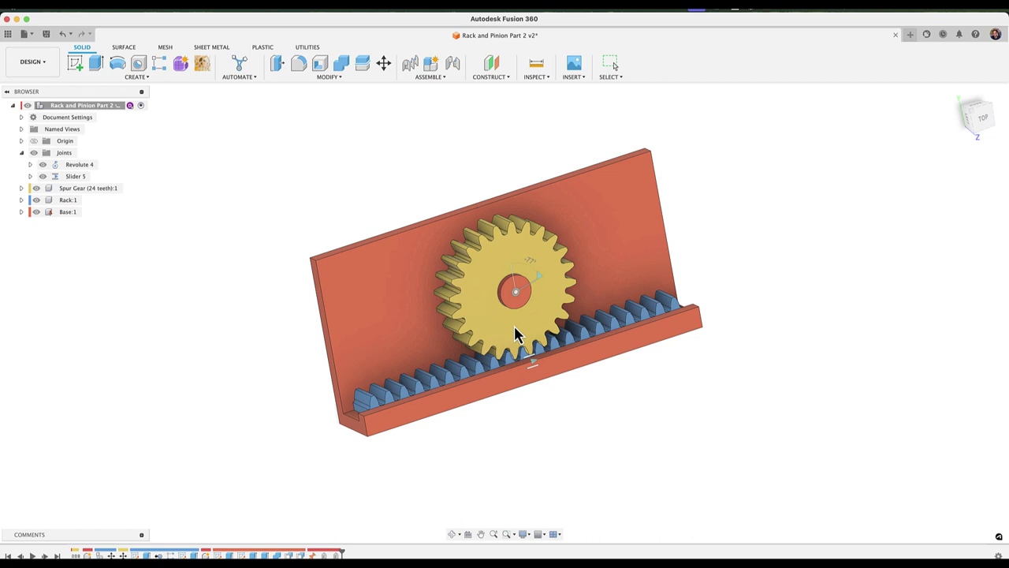
Step: Test the rack's sliding and the gear's rotation by moving them, and revert both to their original positions
scroll(583, 355, up, 3)
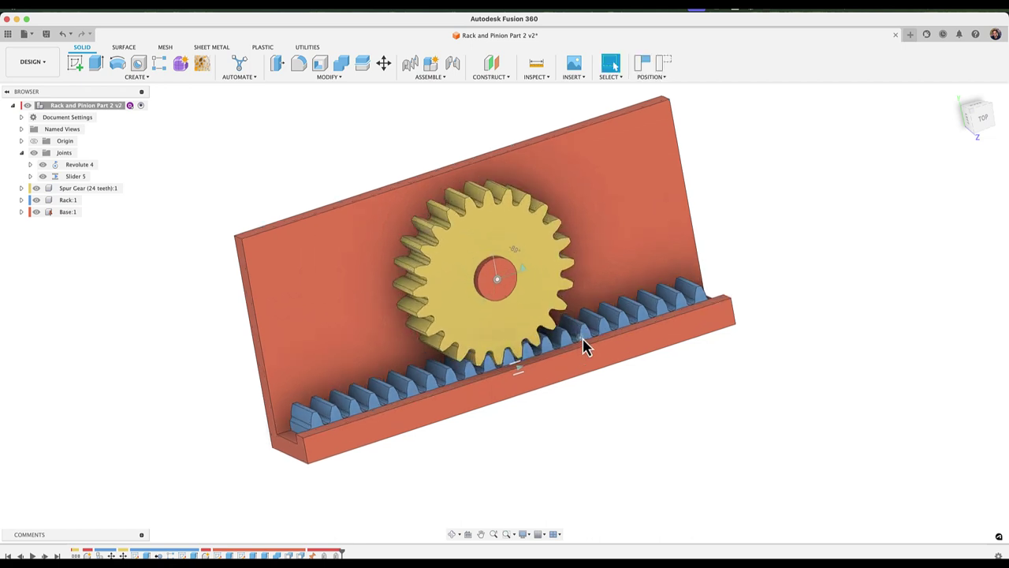
drag(639, 337, 721, 321)
scroll(490, 238, up, 2)
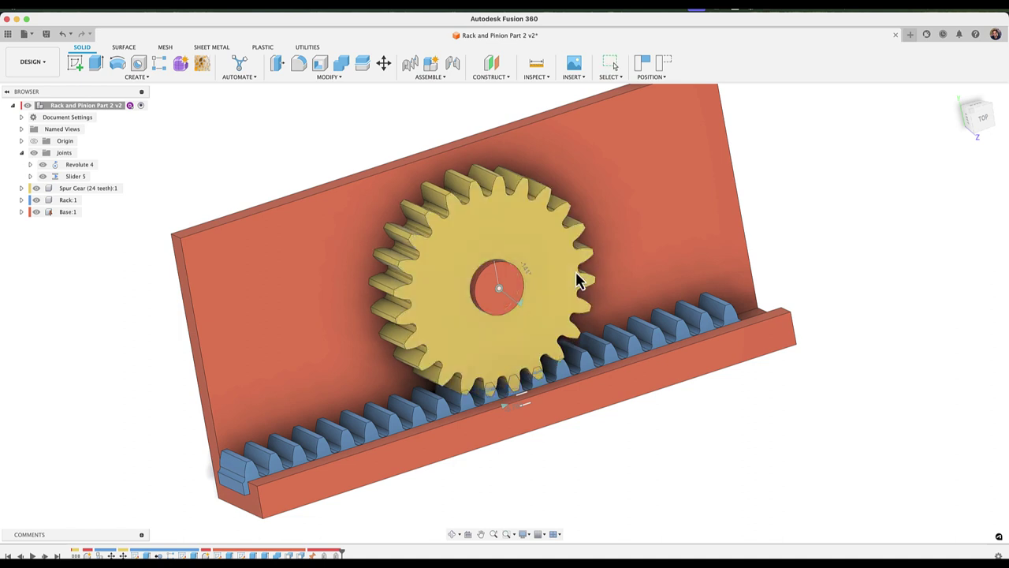
mouse_move(613, 359)
mouse_down()
mouse_move(669, 344)
mouse_move(520, 410)
mouse_move(617, 365)
mouse_move(600, 362)
mouse_up()
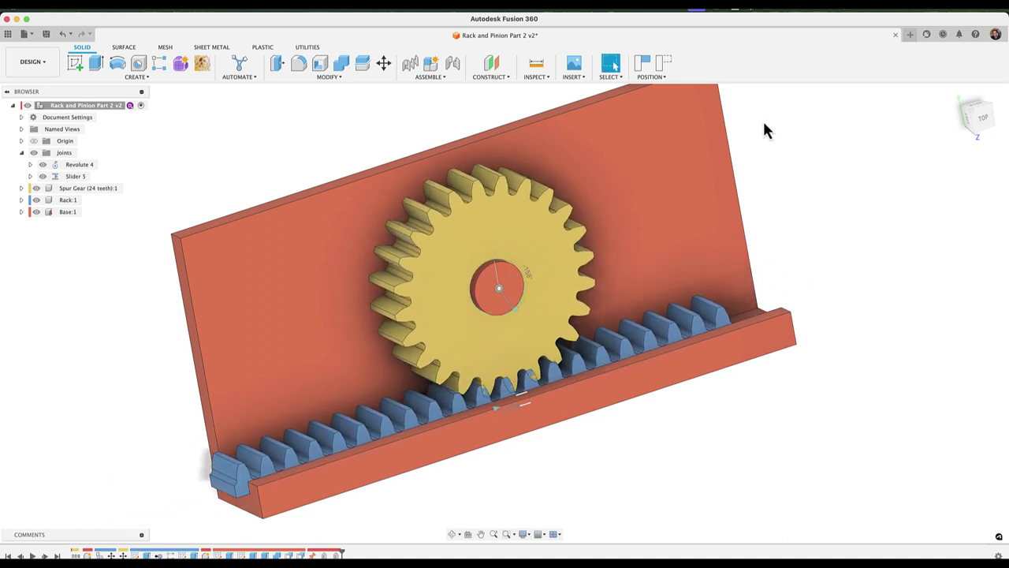
click(664, 67)
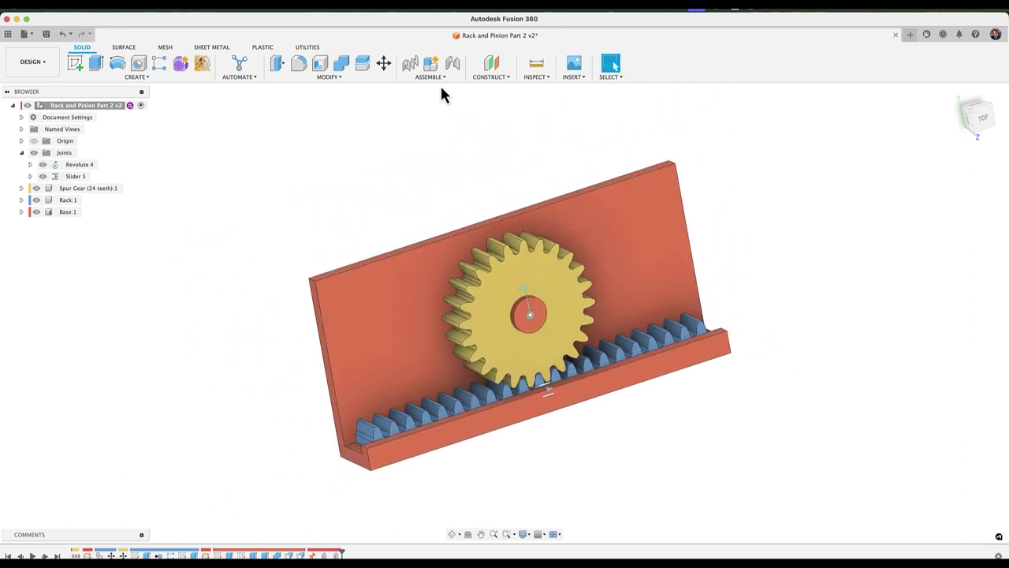
Step: Start a Motion Link between the gear's revolute joint and the rack's slider joint
click(433, 76)
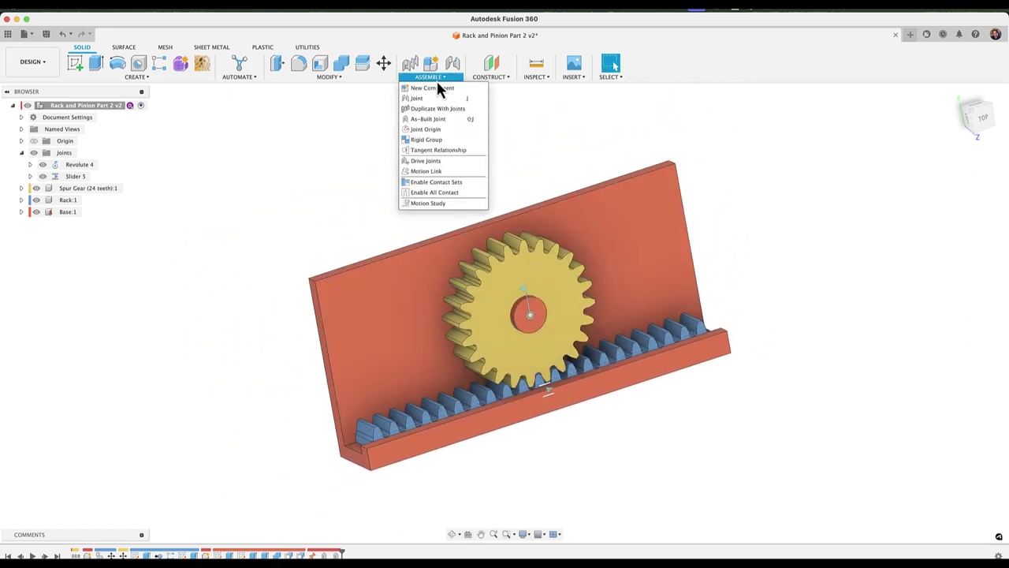
click(426, 172)
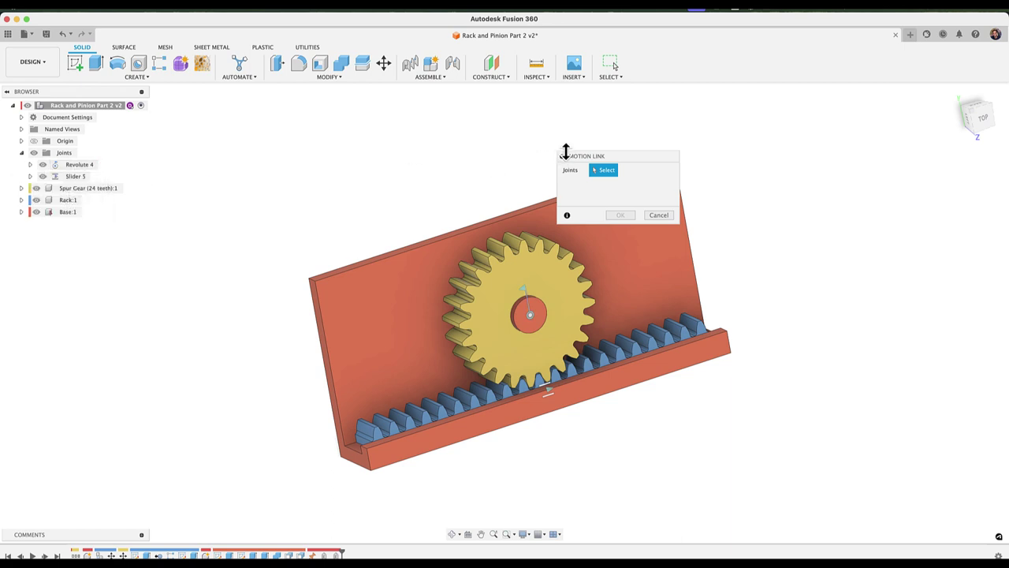
drag(584, 156, 458, 126)
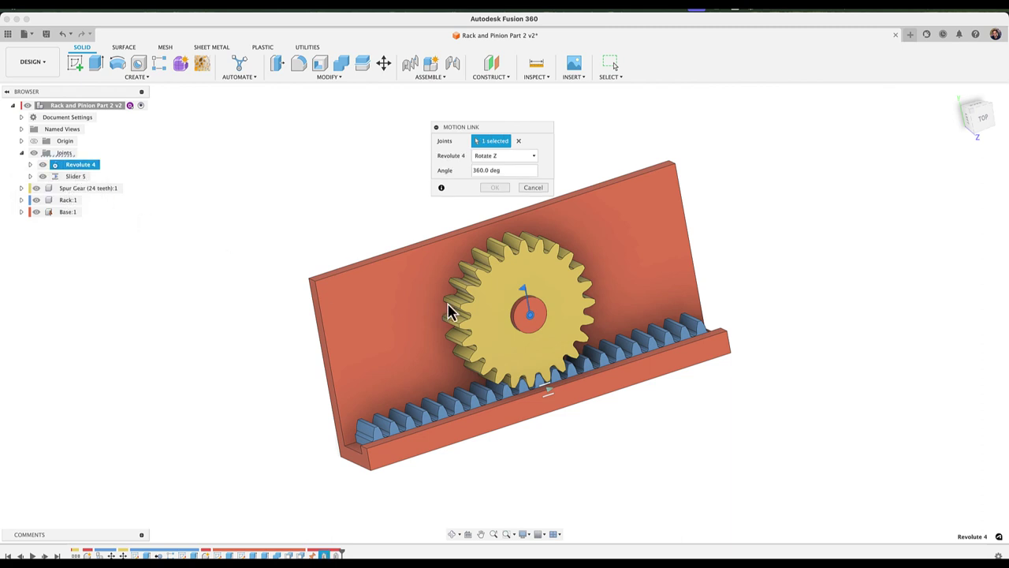
click(81, 178)
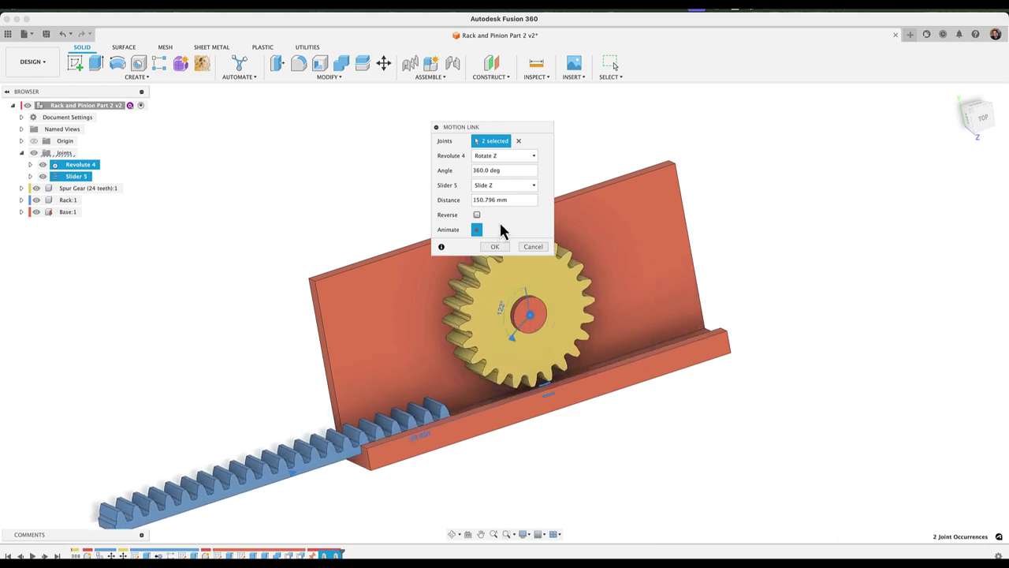
Step: Try a slider distance of 10 in the motion link and watch the animated movement
drag(511, 201, 408, 198)
key(BackSpace)
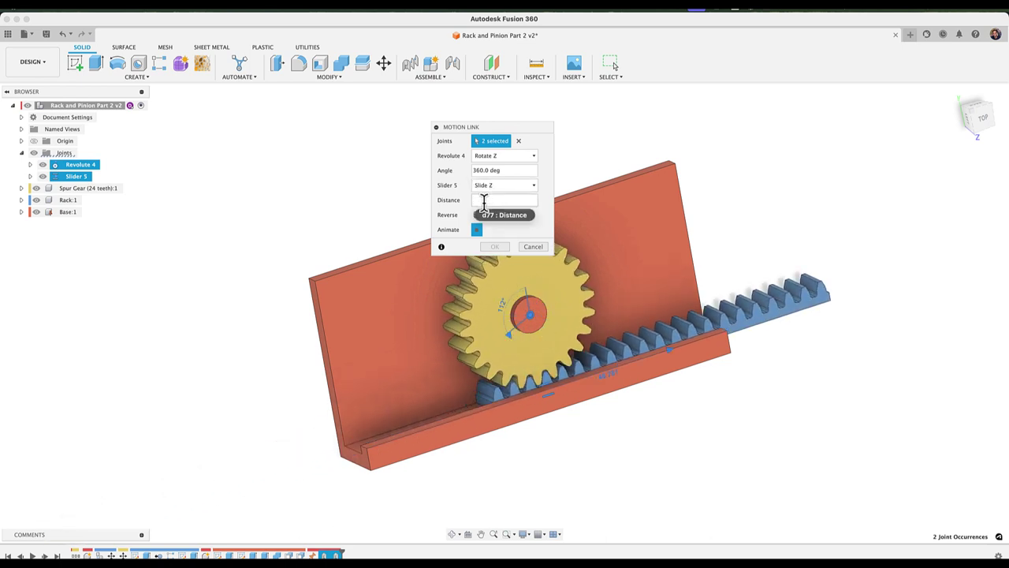
text(10)
key(Tab)
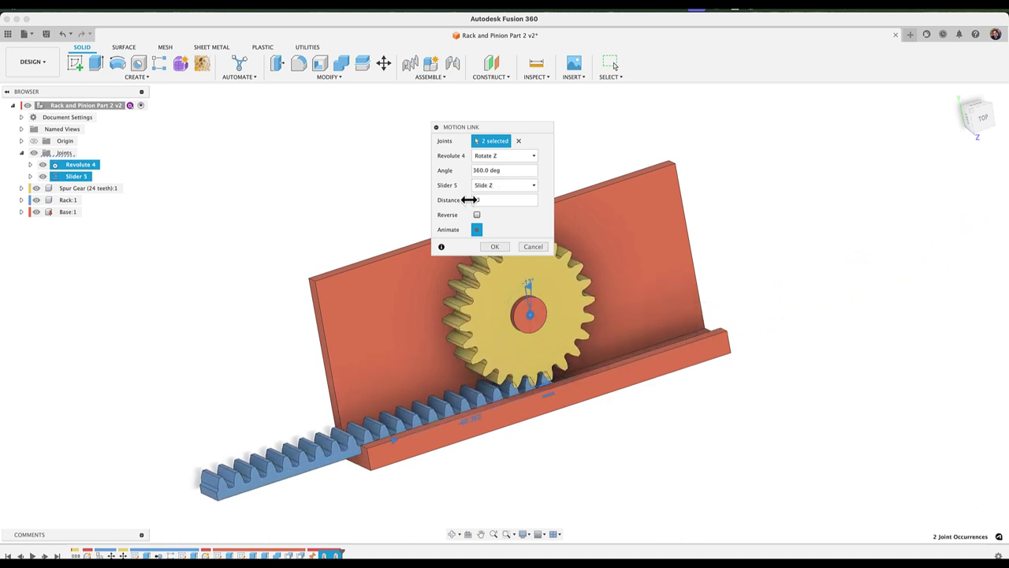
Step: Set the motion link's slider distance to 48*PI for the gear's 360-degree rotation
drag(501, 171, 456, 170)
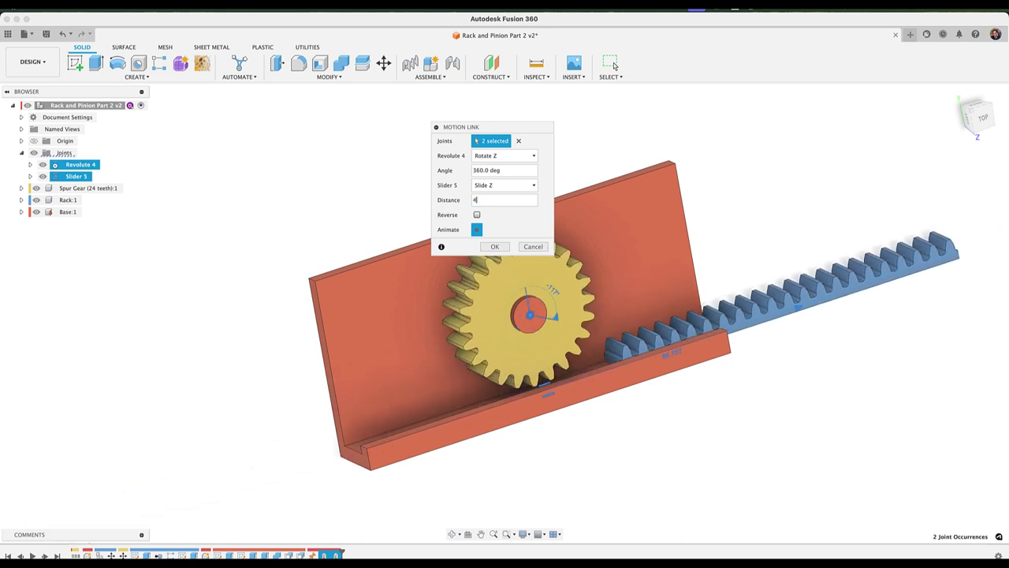
text(48)
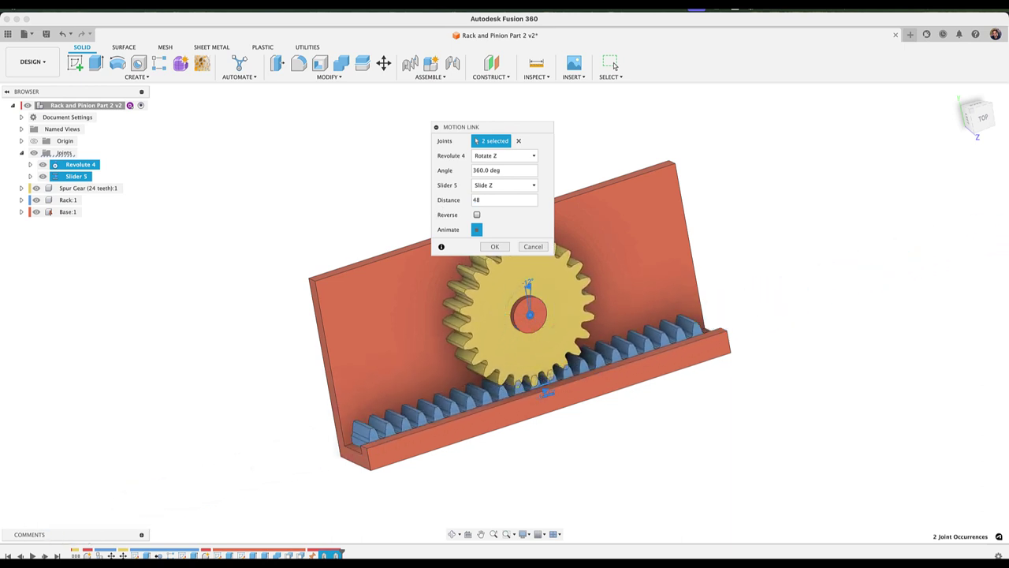
text(*)
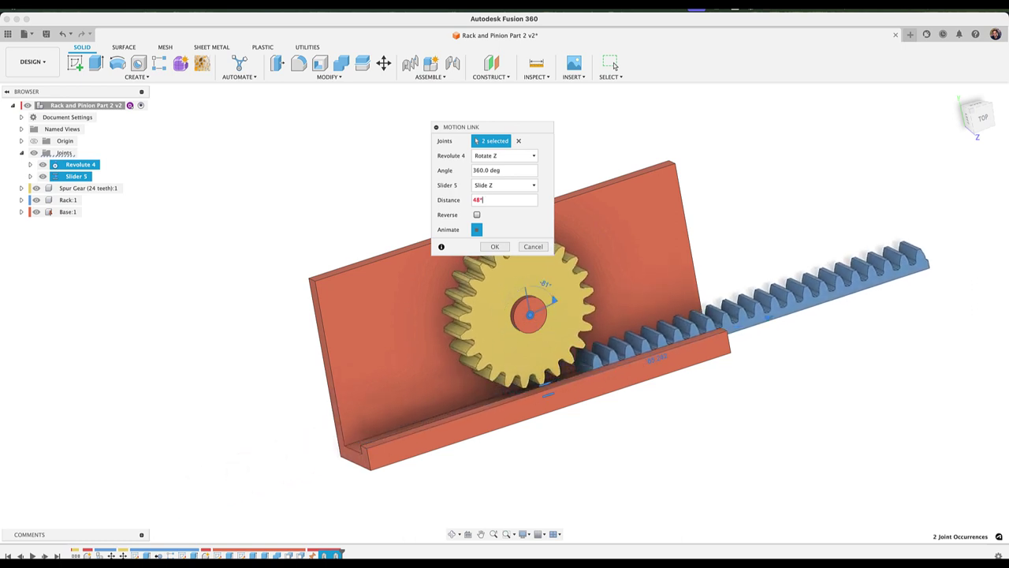
text(p)
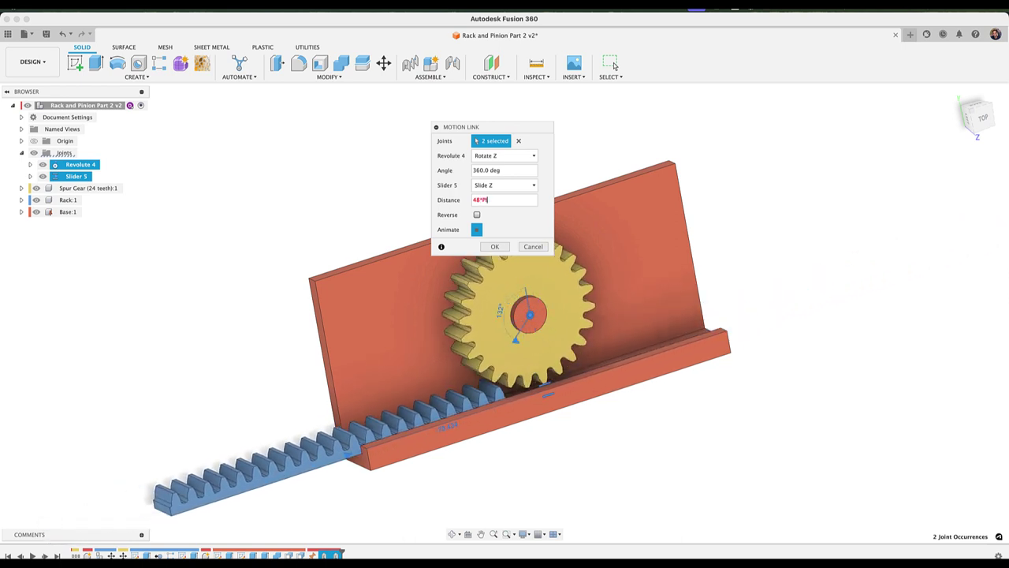
text(I)
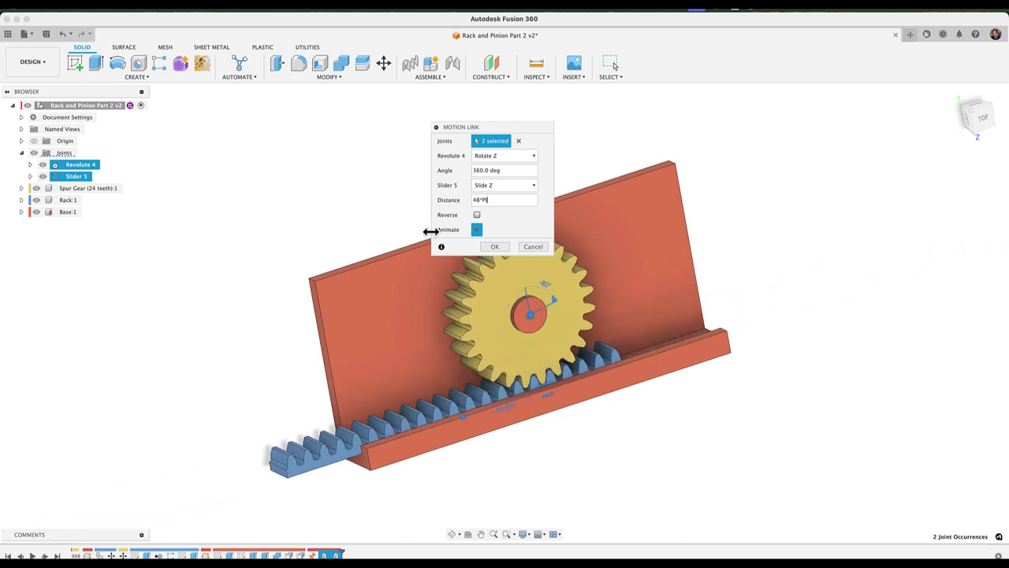
Step: Apply the motion link and turn the gear to test how the rack follows, viewed from the top
click(492, 247)
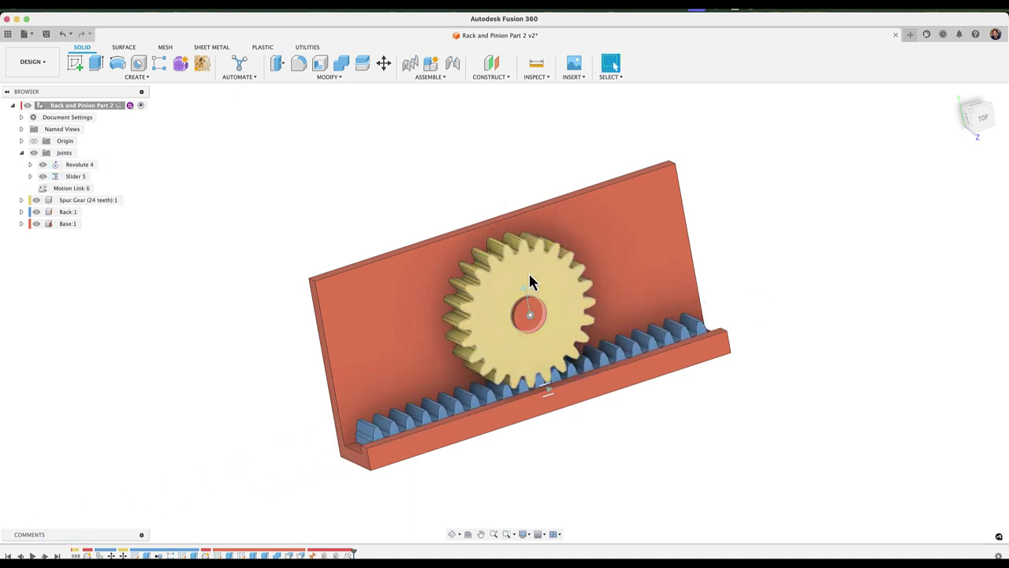
drag(532, 279, 508, 335)
click(980, 124)
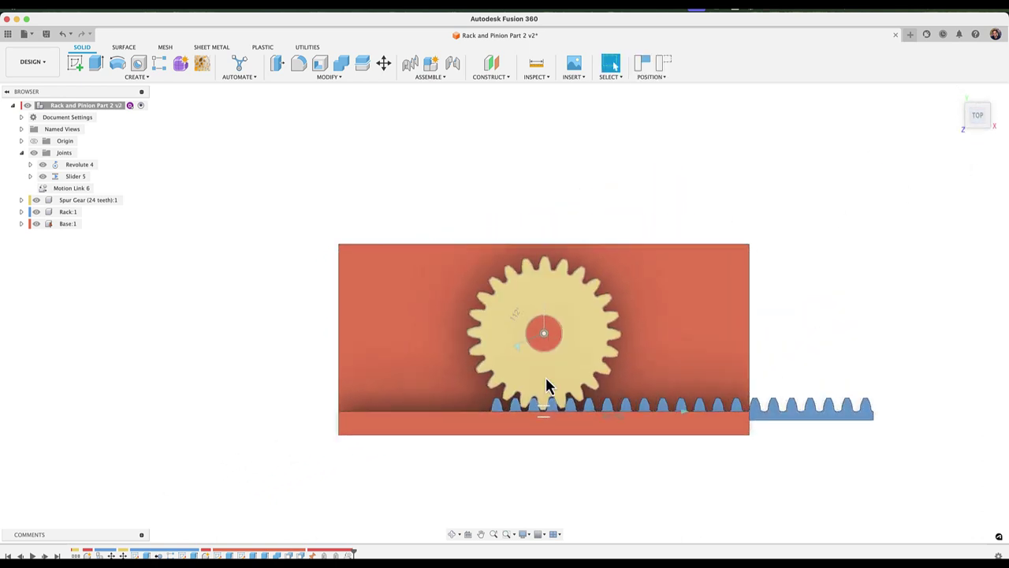
scroll(550, 388, up, 5)
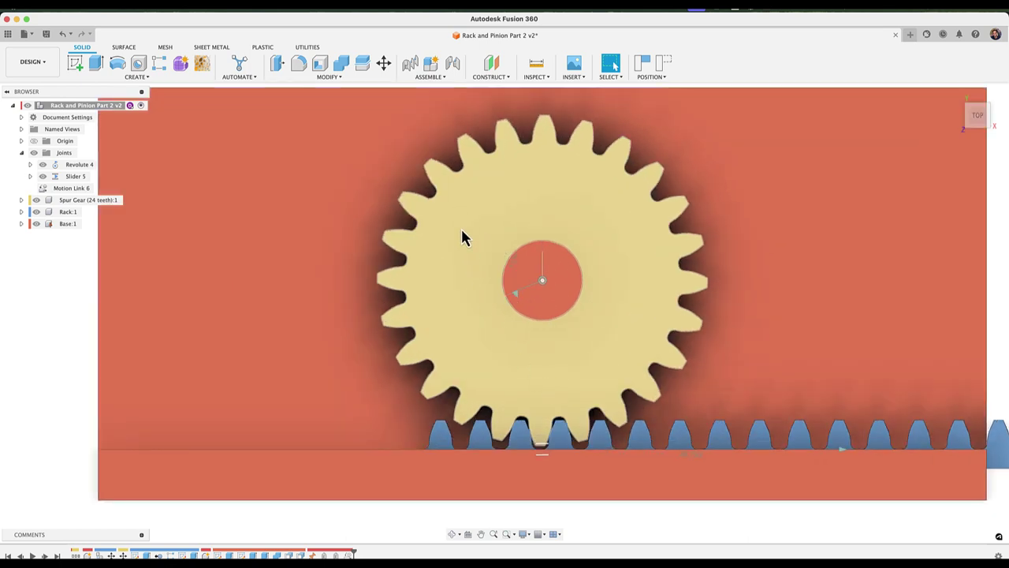
drag(463, 232, 453, 304)
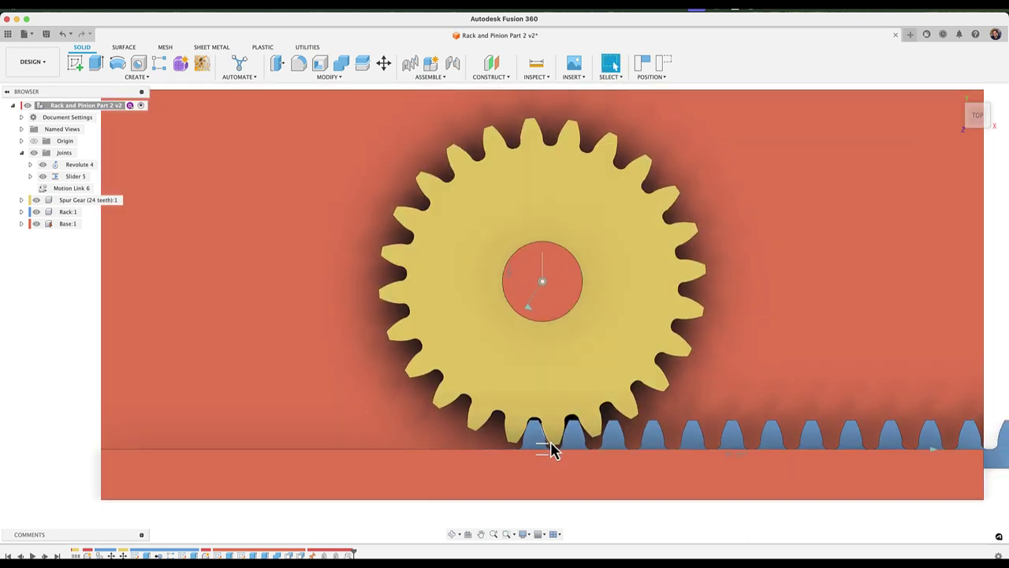
Step: Rotate the gear the opposite way and examine how its teeth mesh with the rack's end teeth
scroll(552, 446, down, 1)
scroll(552, 446, up, 4)
scroll(552, 447, down, 5)
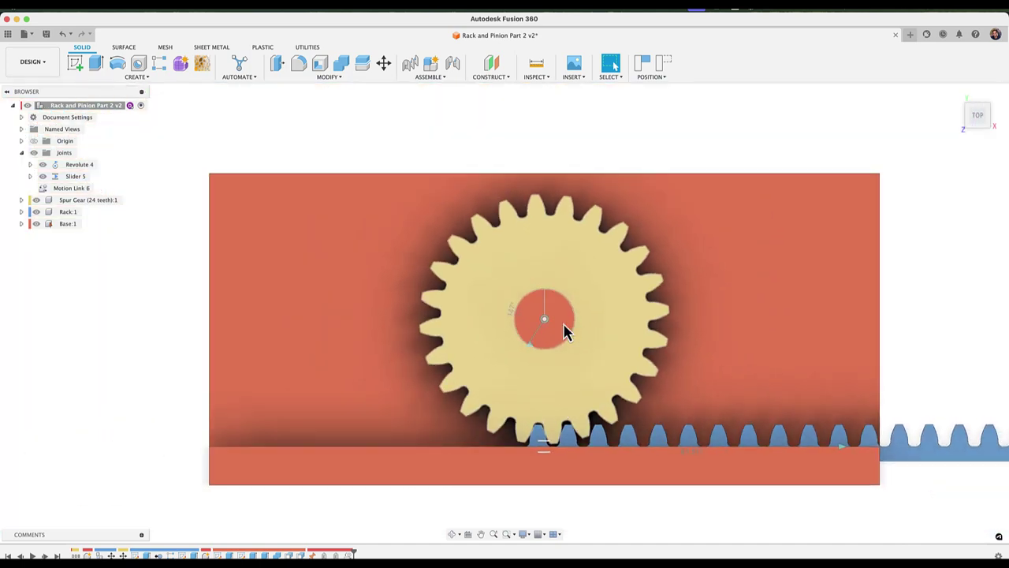
drag(489, 257, 539, 351)
scroll(568, 460, down, 2)
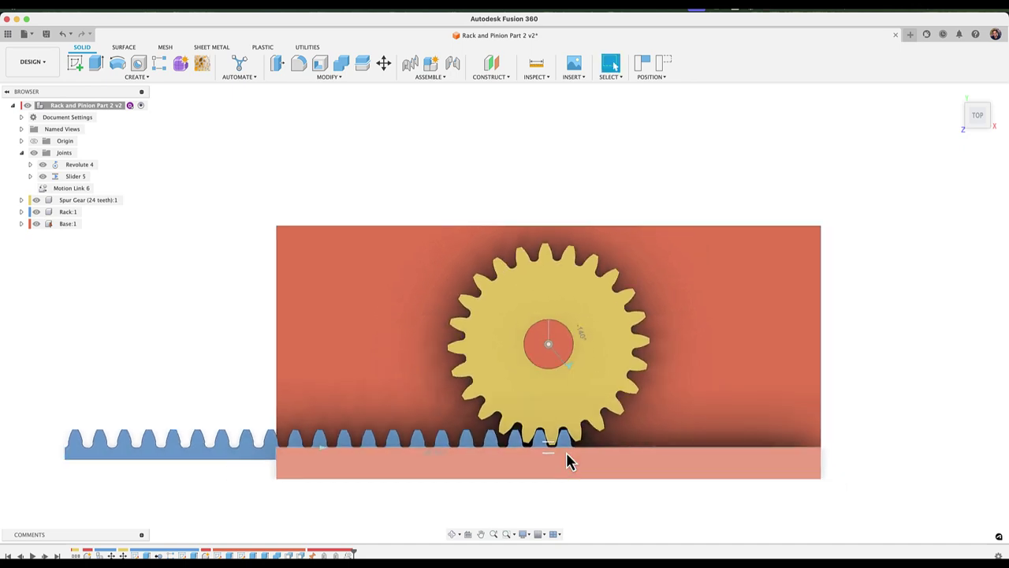
scroll(567, 462, up, 3)
scroll(567, 454, up, 1)
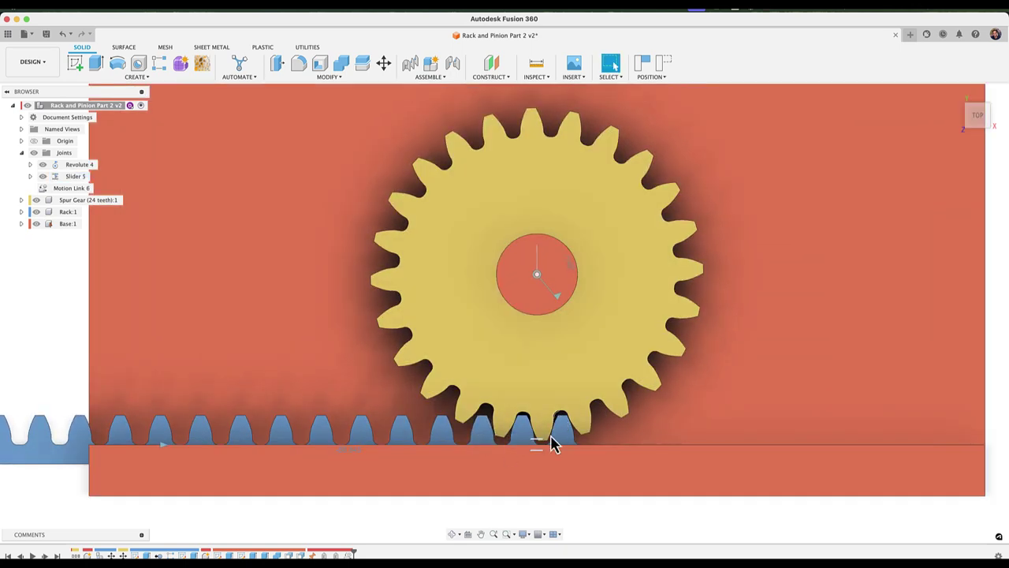
scroll(536, 447, up, 2)
scroll(530, 436, up, 3)
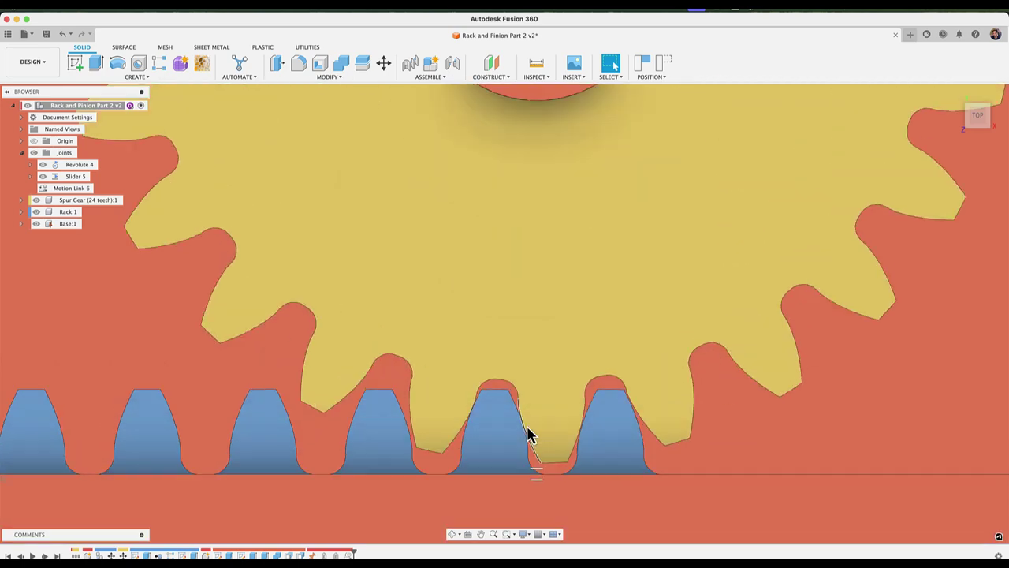
scroll(528, 436, down, 6)
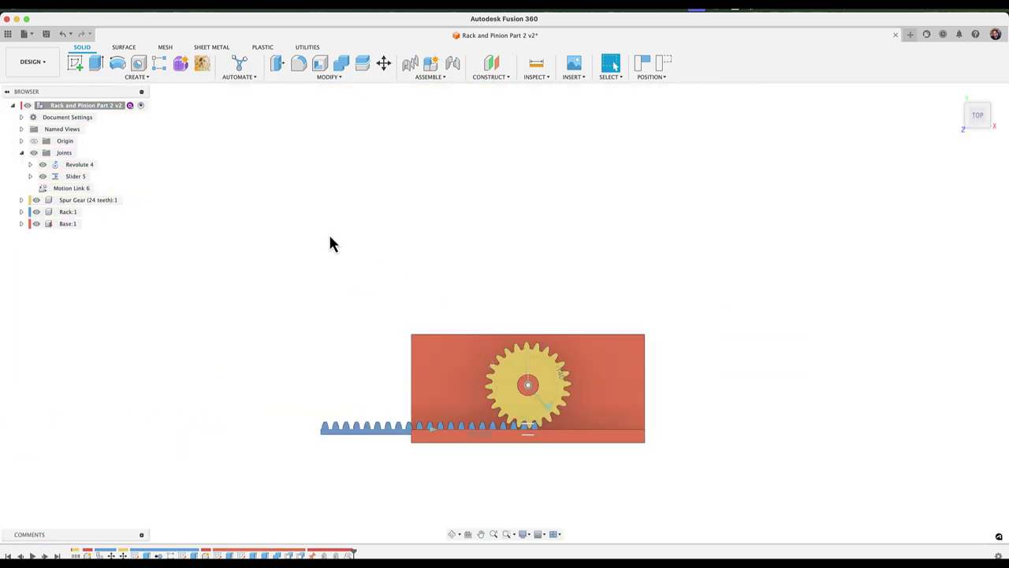
Step: Try the Reverse option on the motion link and turn the gear to test the reversed rack movement
right_click(72, 191)
click(90, 210)
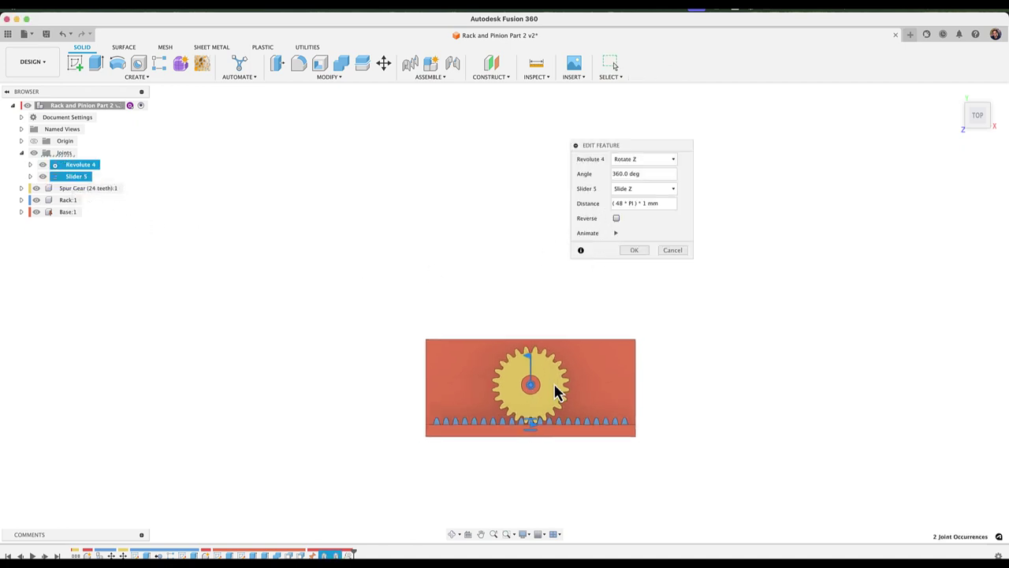
scroll(555, 387, up, 2)
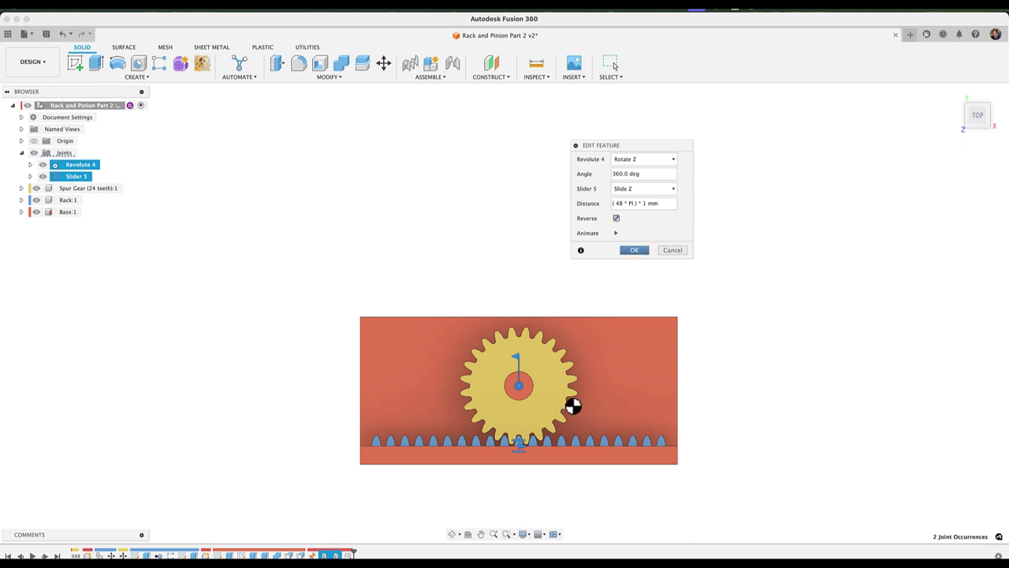
key(Return)
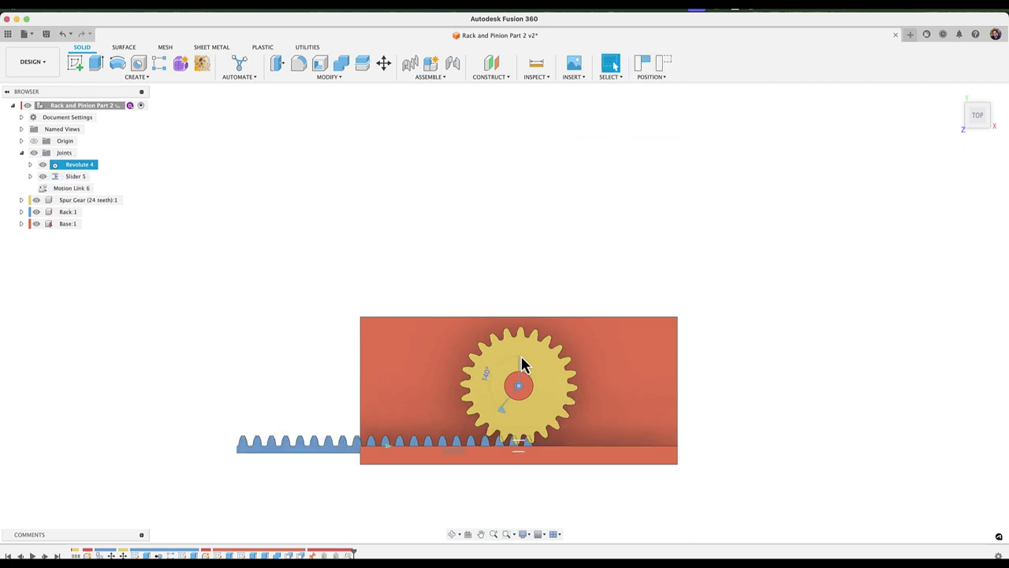
shift+middle_drag(550, 289, 548, 306)
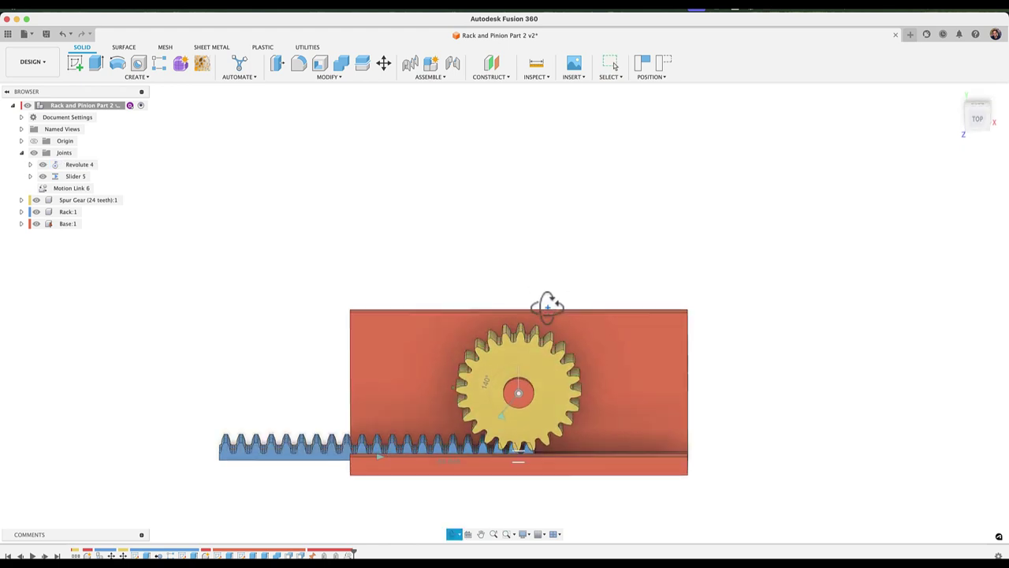
drag(529, 366, 514, 375)
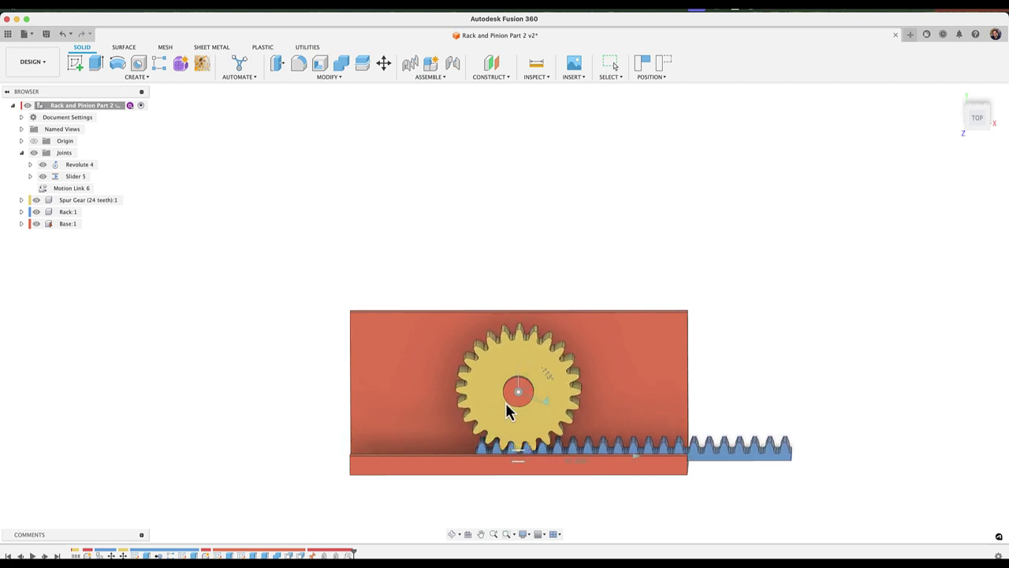
Step: Turn off Reverse in the motion link and rotate the gear to test the linked motion
right_click(72, 188)
click(83, 209)
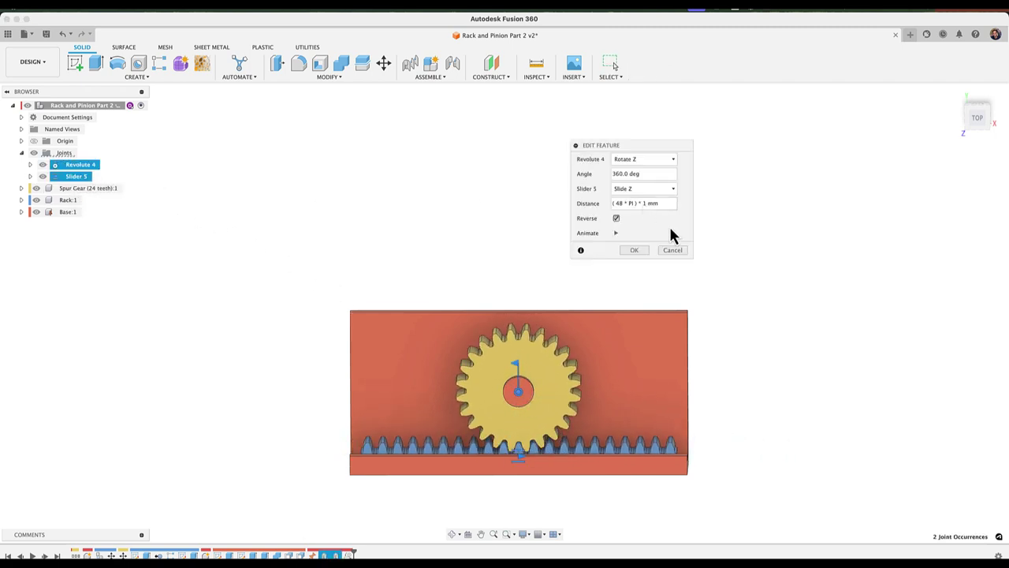
click(634, 250)
drag(549, 408, 531, 387)
middle_drag(531, 387, 493, 365)
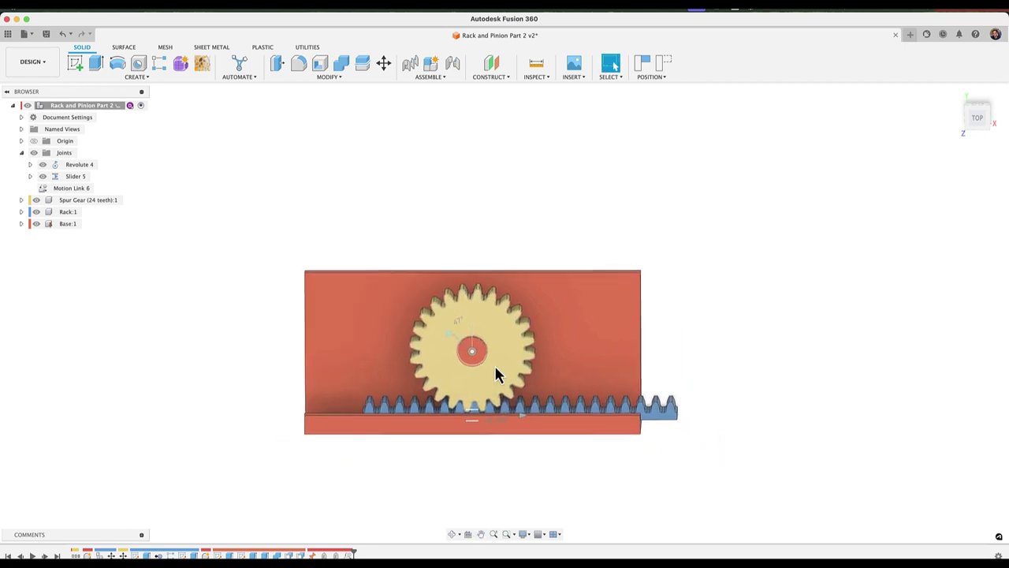
Step: Check the linked gear and rack from an angled view and revert both to their original positions
mouse_move(608, 230)
shift+middle_down()
mouse_move(606, 216)
mouse_move(613, 226)
shift+middle_up()
scroll(512, 261, up, 5)
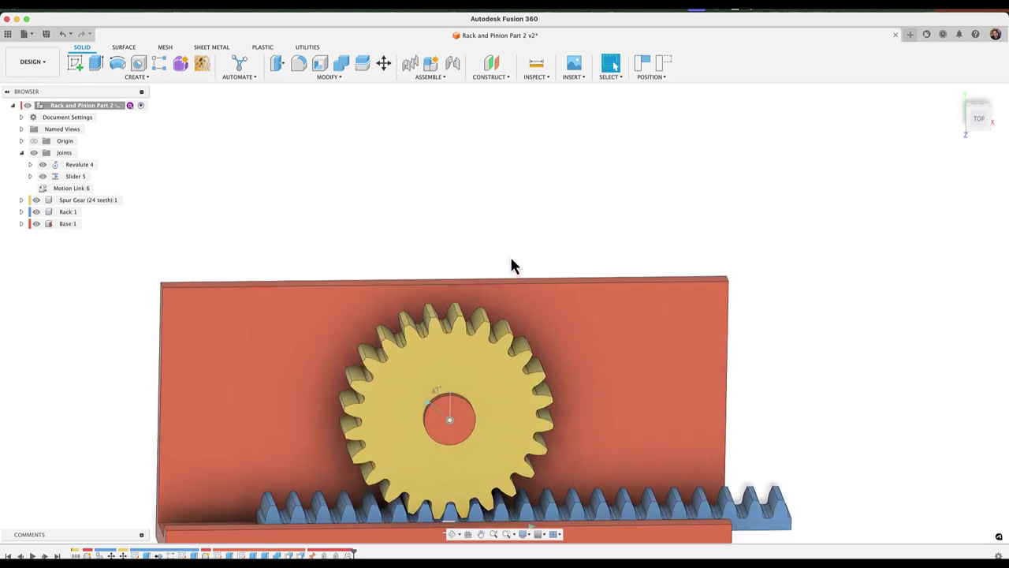
middle_drag(496, 302, 538, 157)
drag(528, 245, 486, 242)
drag(466, 268, 490, 260)
scroll(508, 306, down, 2)
scroll(507, 299, down, 5)
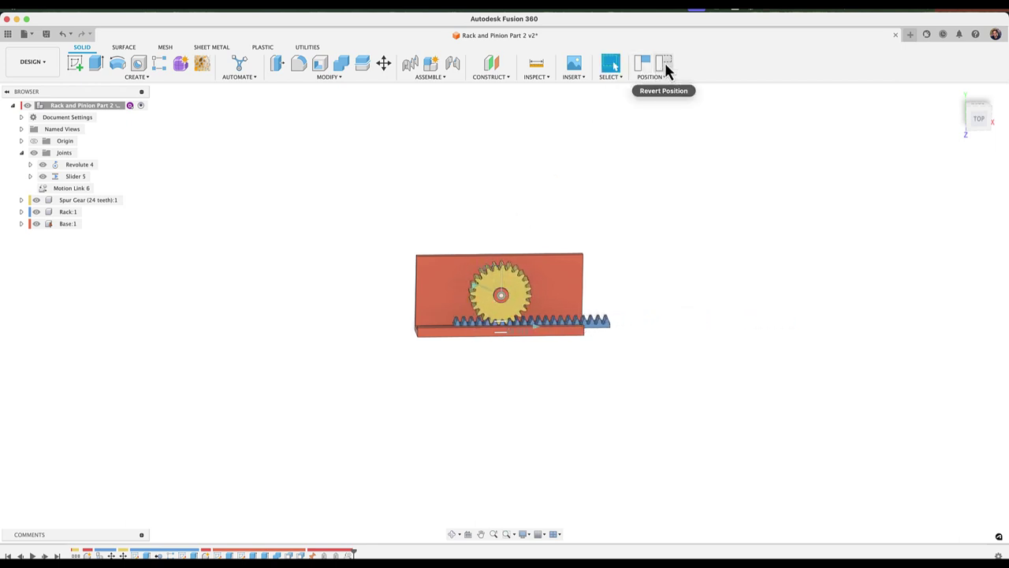
click(664, 66)
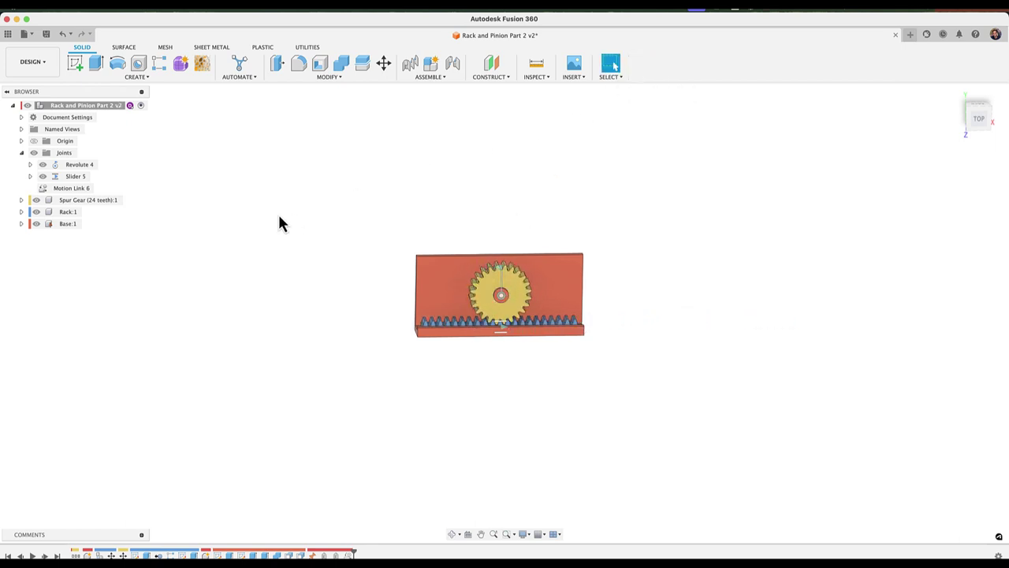
Step: Enable minimum and maximum motion limits on the rack's slider joint and move the minimum limit to about -26.5 mm
right_click(73, 180)
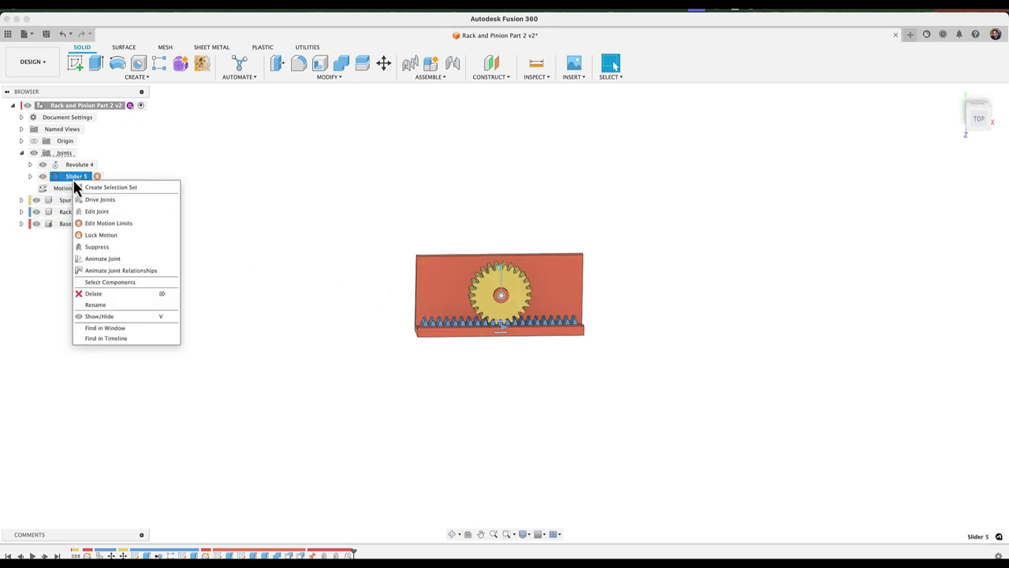
click(96, 211)
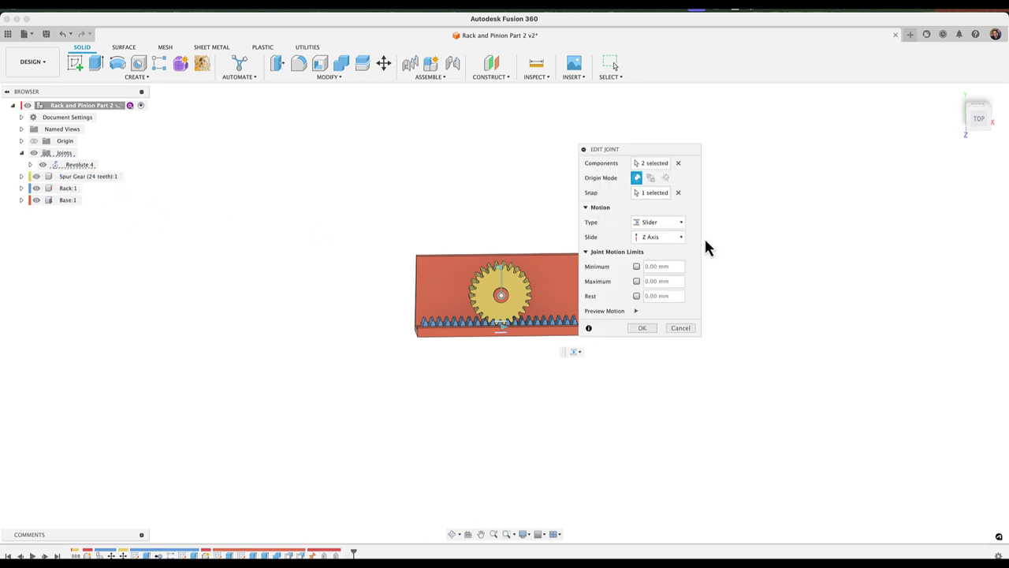
scroll(560, 276, up, 5)
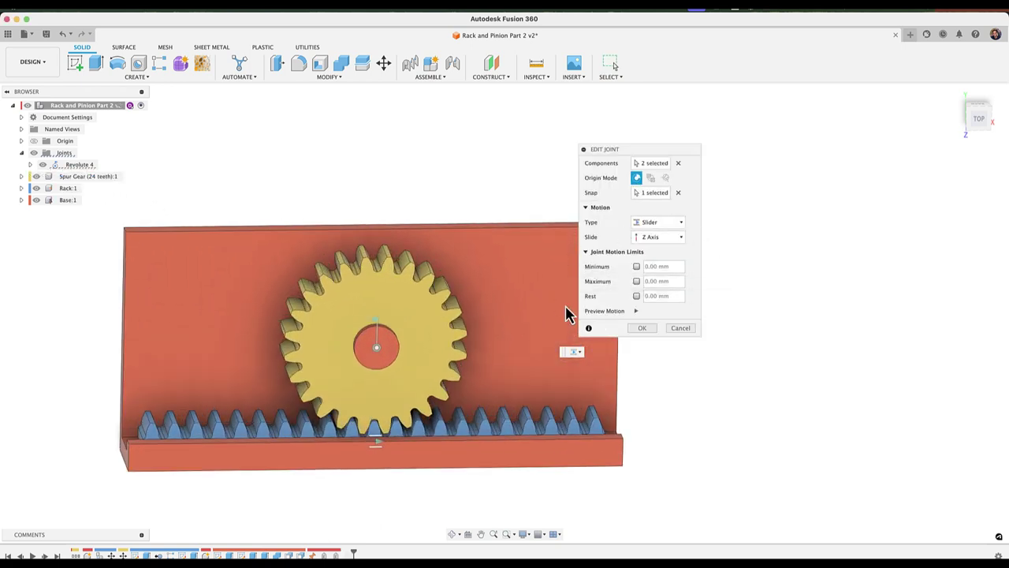
click(636, 267)
click(635, 282)
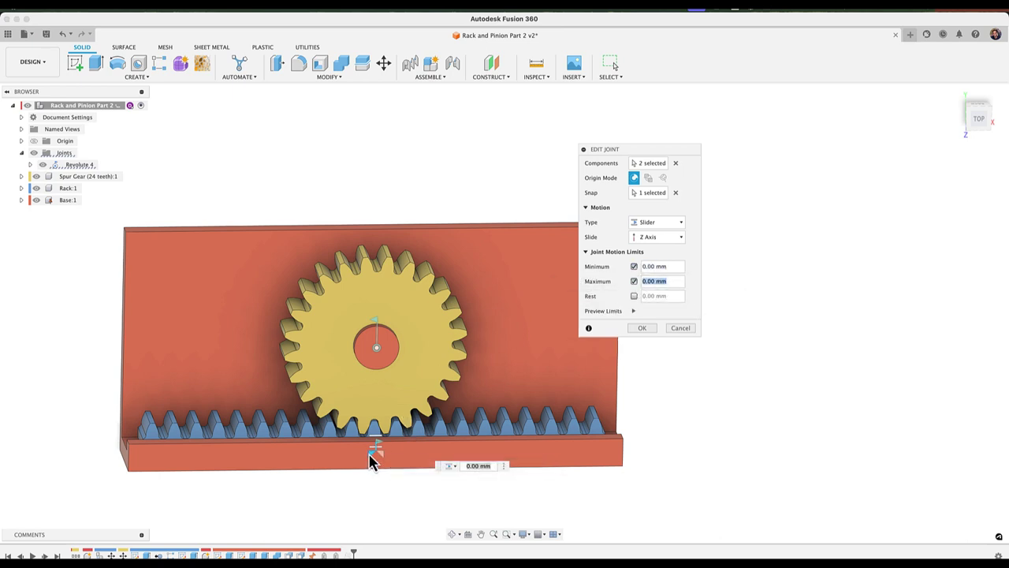
drag(375, 458, 282, 465)
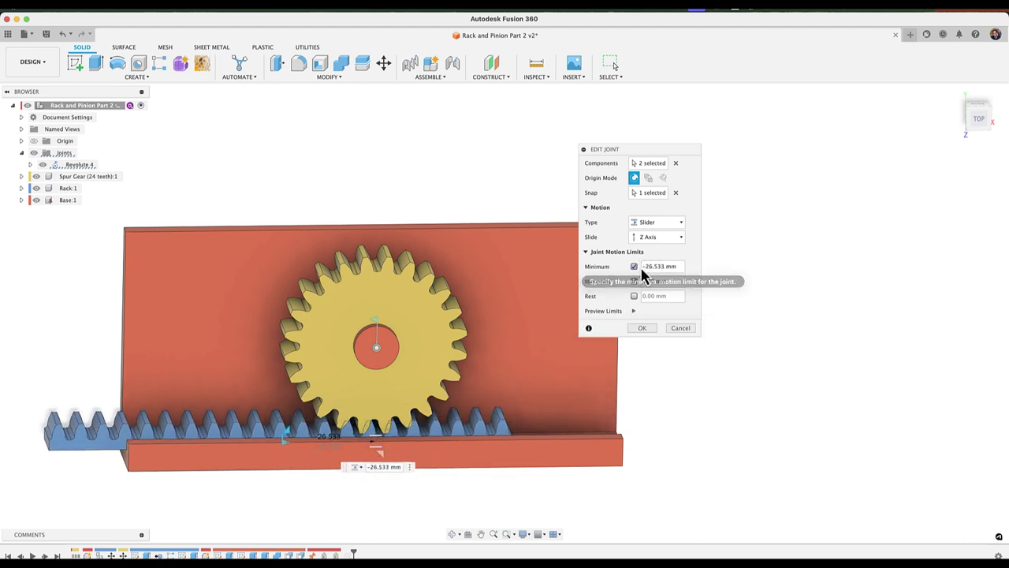
click(643, 329)
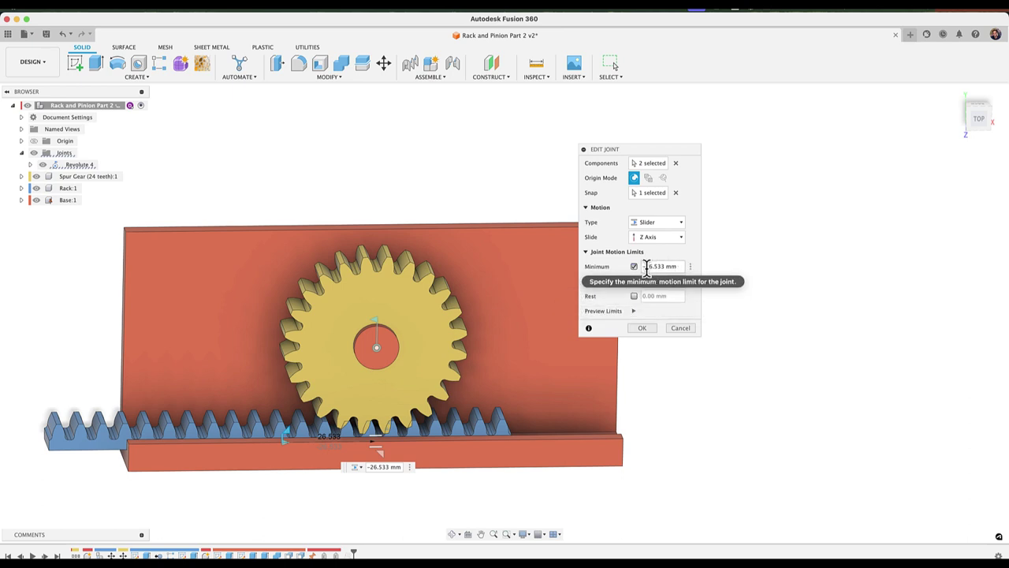
Step: Extend the minimum limit until the rack's last teeth mesh with the gear, and set it to -69 mm
middle_drag(381, 396, 436, 387)
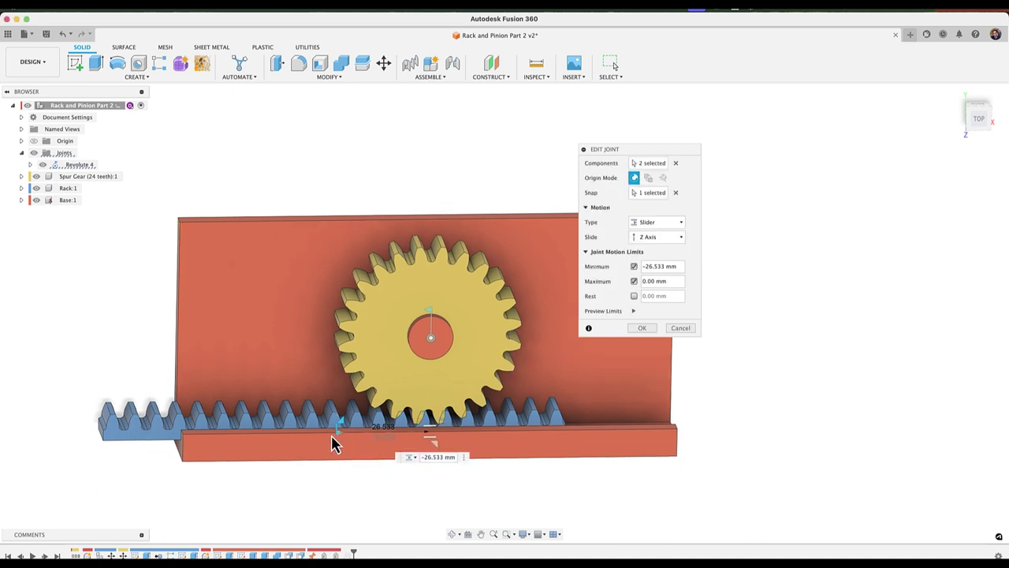
drag(343, 430, 190, 426)
scroll(347, 451, down, 1)
scroll(351, 451, up, 5)
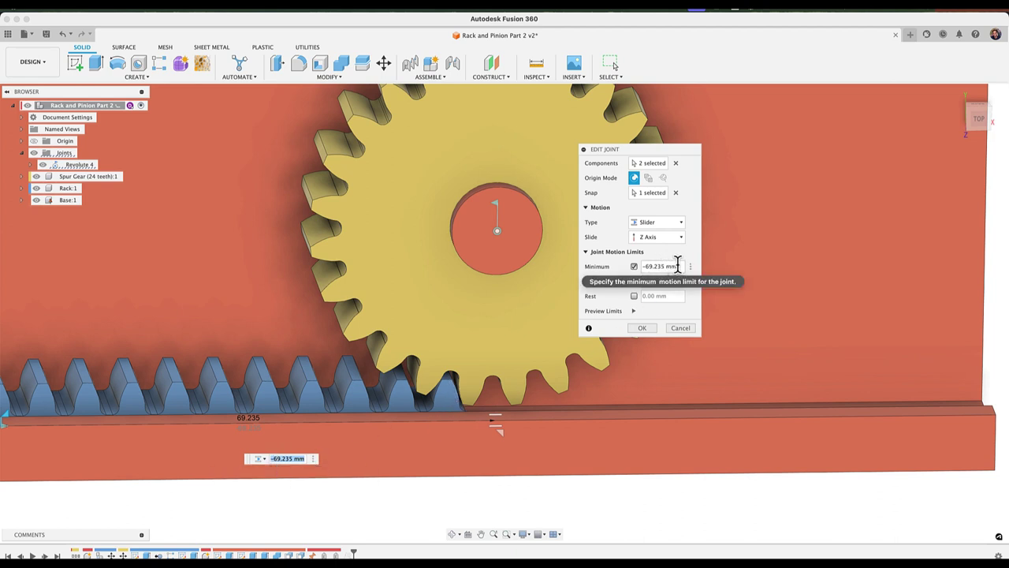
text(-69)
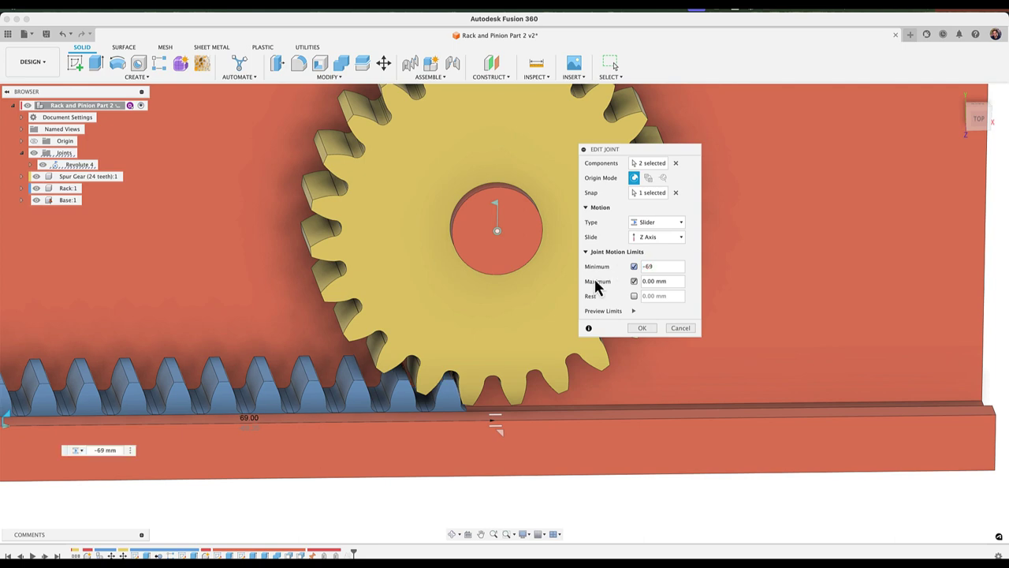
scroll(455, 350, up, 3)
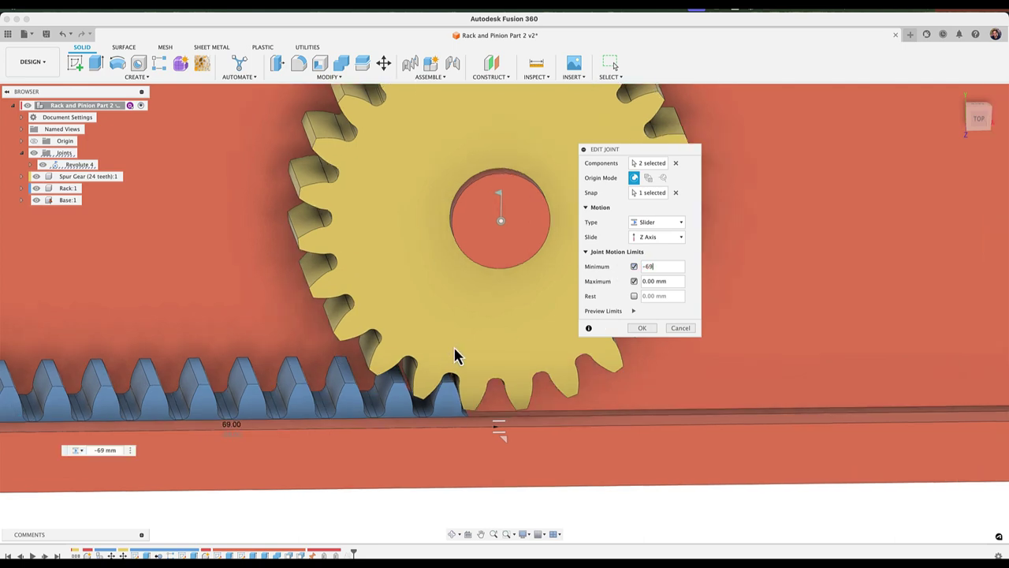
Step: Set the slider joint's maximum limit to 69 mm, preview the limits and apply the joint changes
scroll(455, 348, down, 5)
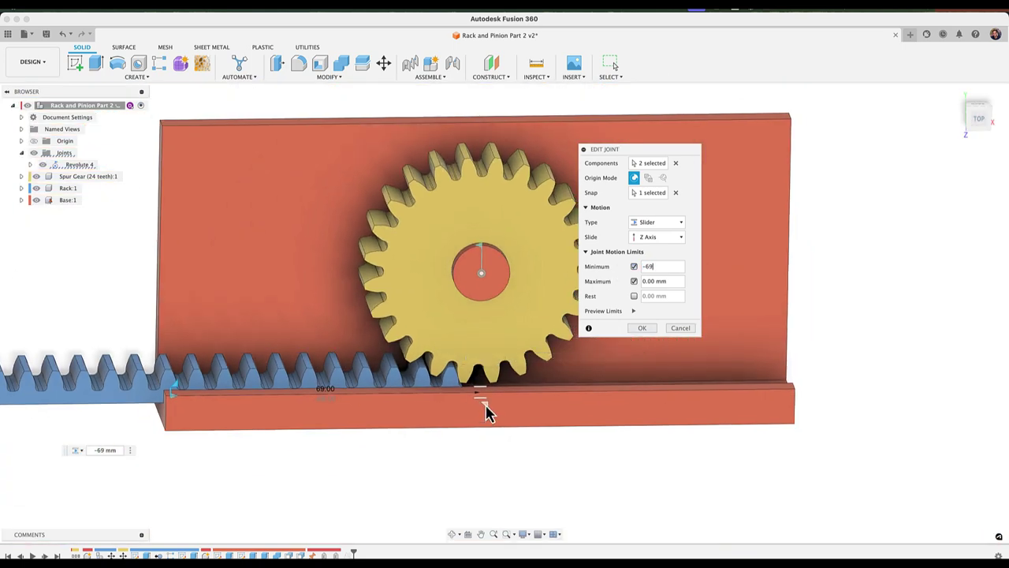
drag(486, 412, 793, 379)
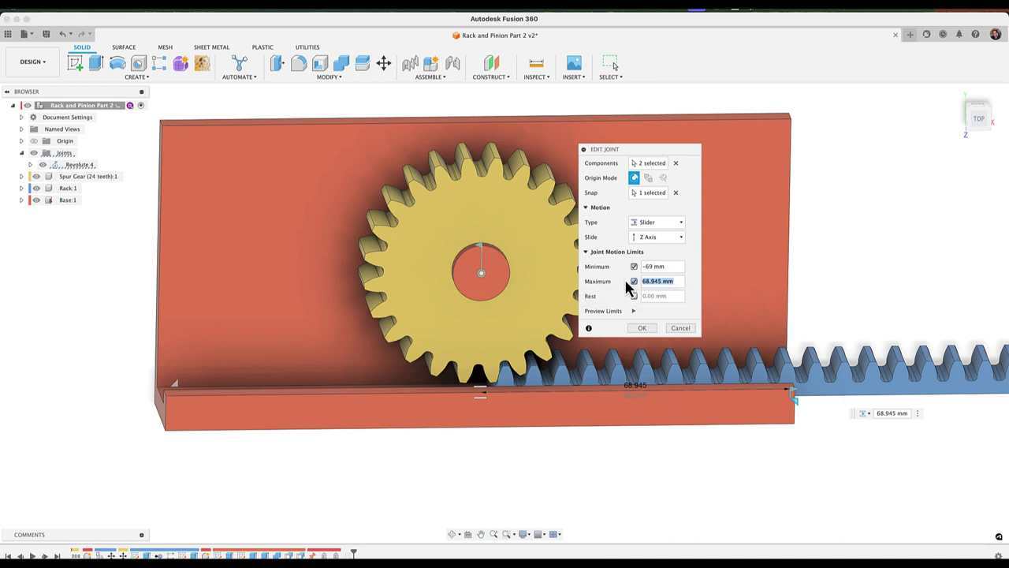
text(69)
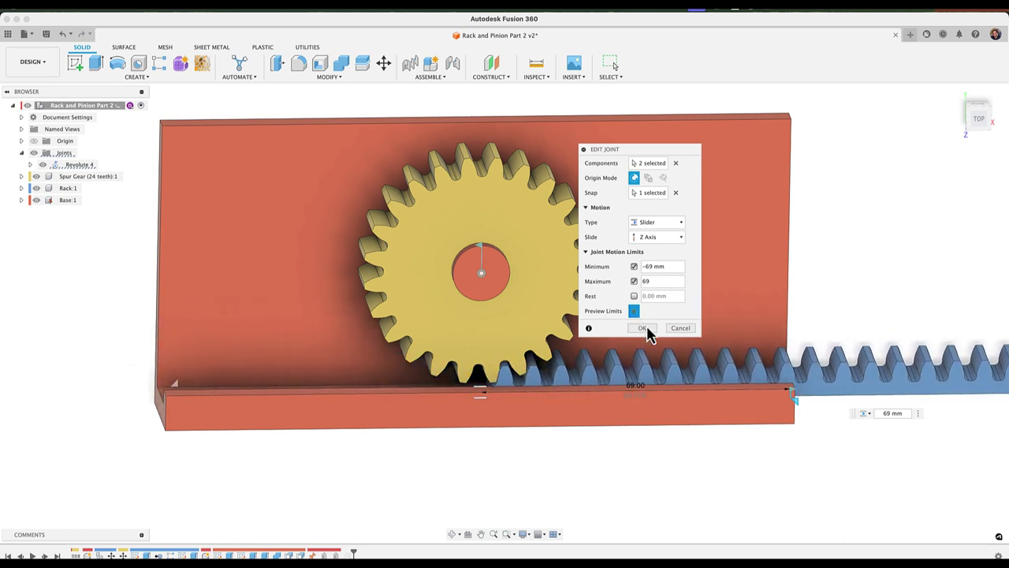
click(644, 328)
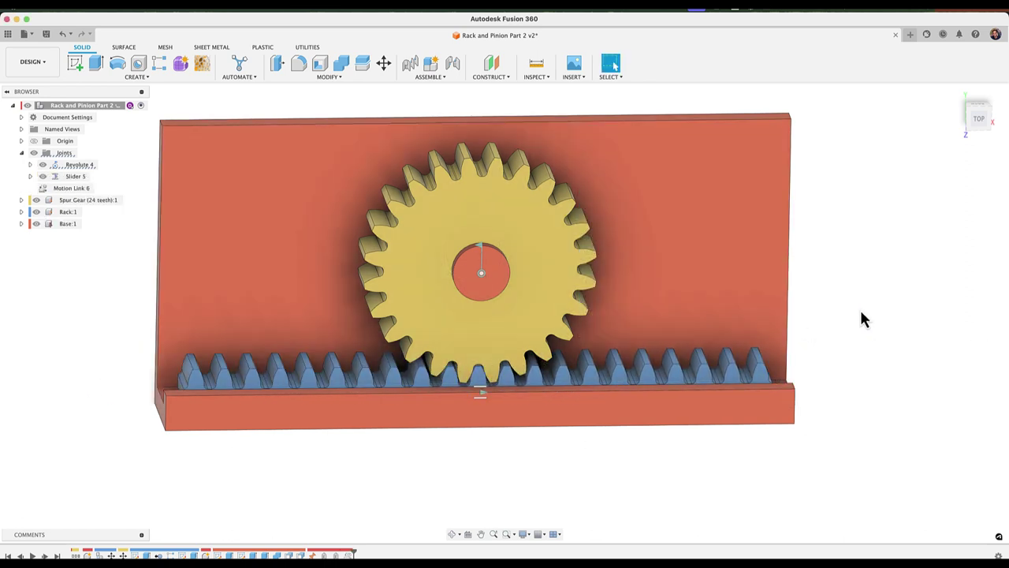
Step: Slide the rack along the base to test its motion limits with the linked gear
shift+middle_drag(860, 317, 821, 322)
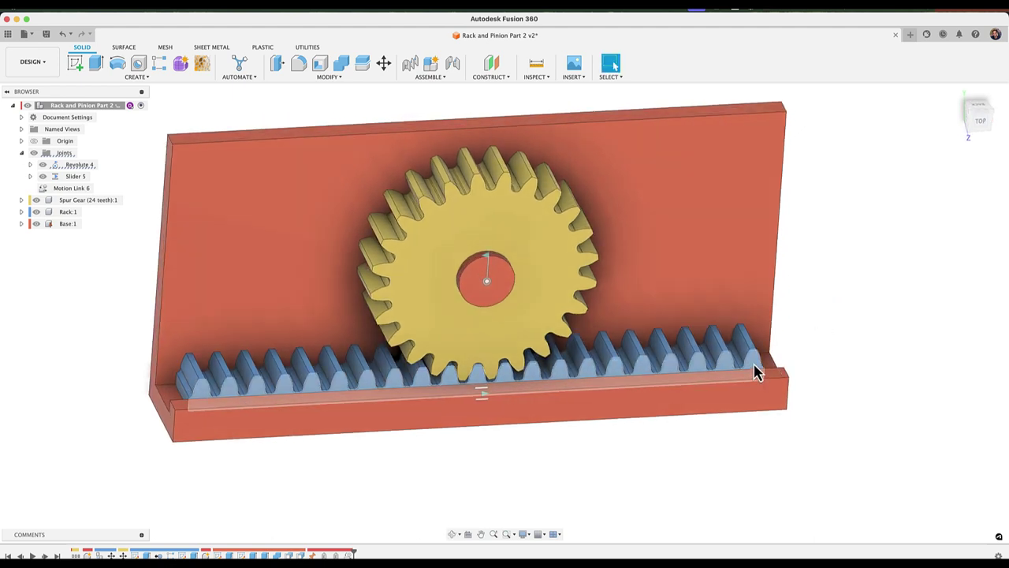
drag(755, 372, 831, 324)
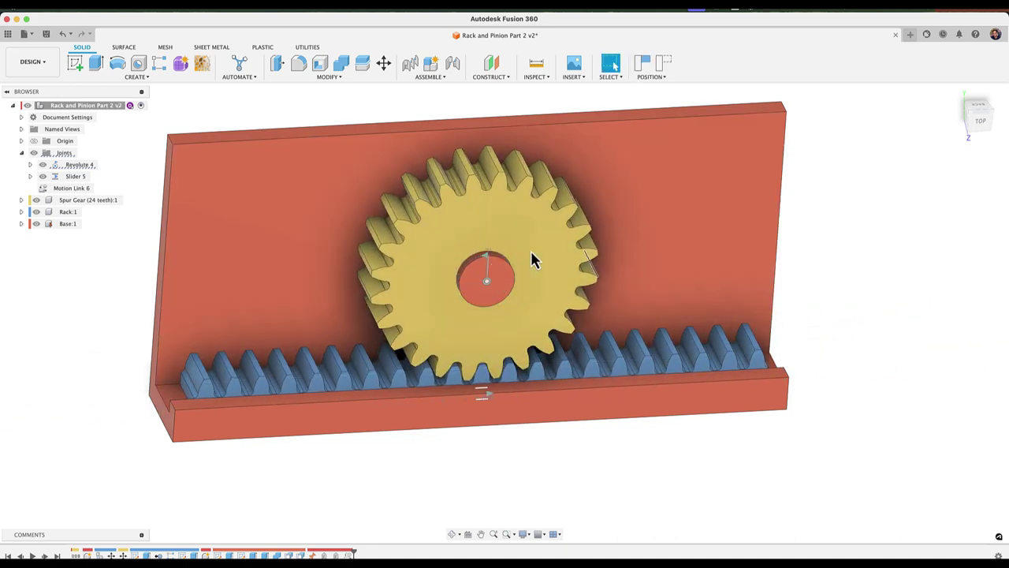
Step: Rotate the spur gear back and forth to test that the linked rack travels along the base
shift+middle_drag(531, 252, 543, 229)
drag(520, 209, 526, 304)
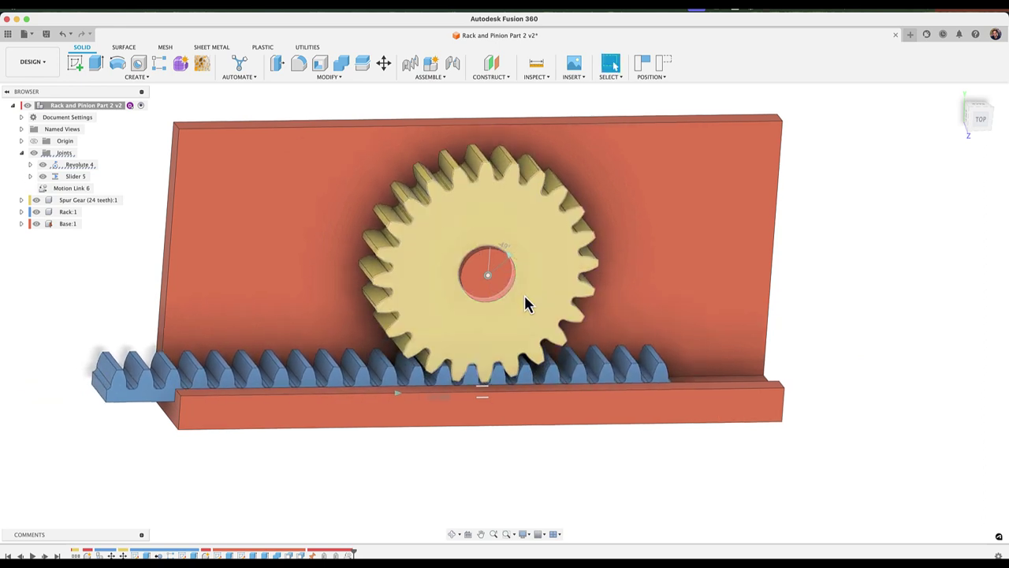
scroll(525, 295, down, 4)
shift+middle_drag(427, 217, 409, 255)
scroll(409, 255, up, 3)
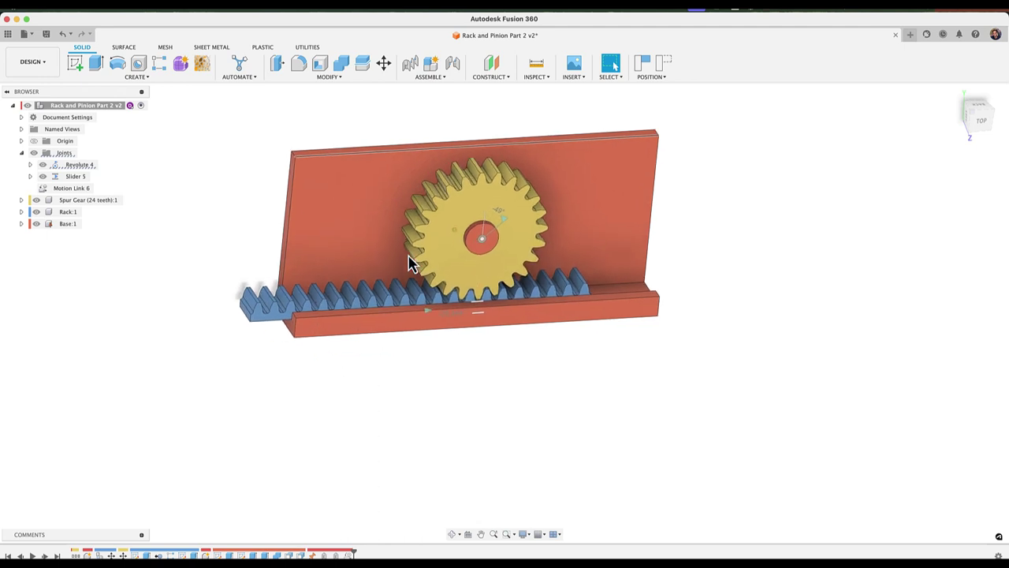
middle_drag(413, 179, 403, 243)
mouse_move(421, 310)
mouse_down()
mouse_move(431, 280)
mouse_move(423, 311)
mouse_up()
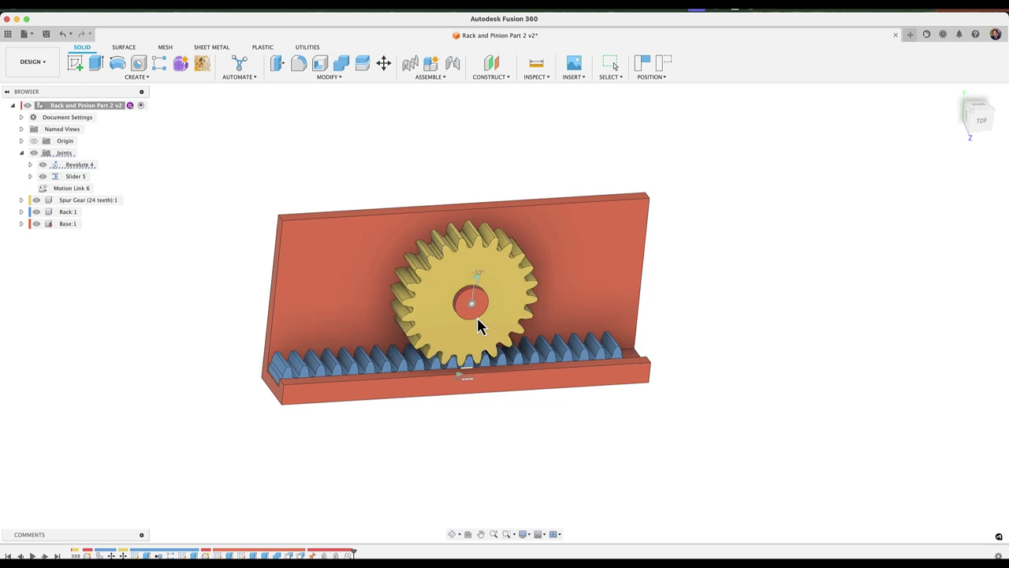
Step: Turn the gear to drive the rack out past the end of the base and check the tooth meshing near its limit
scroll(480, 316, up, 3)
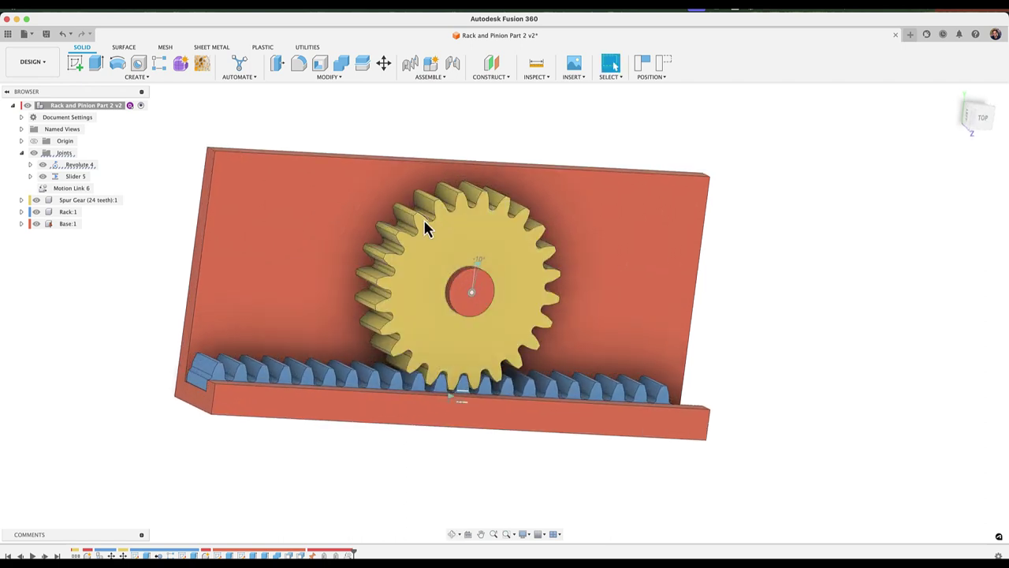
scroll(447, 218, down, 3)
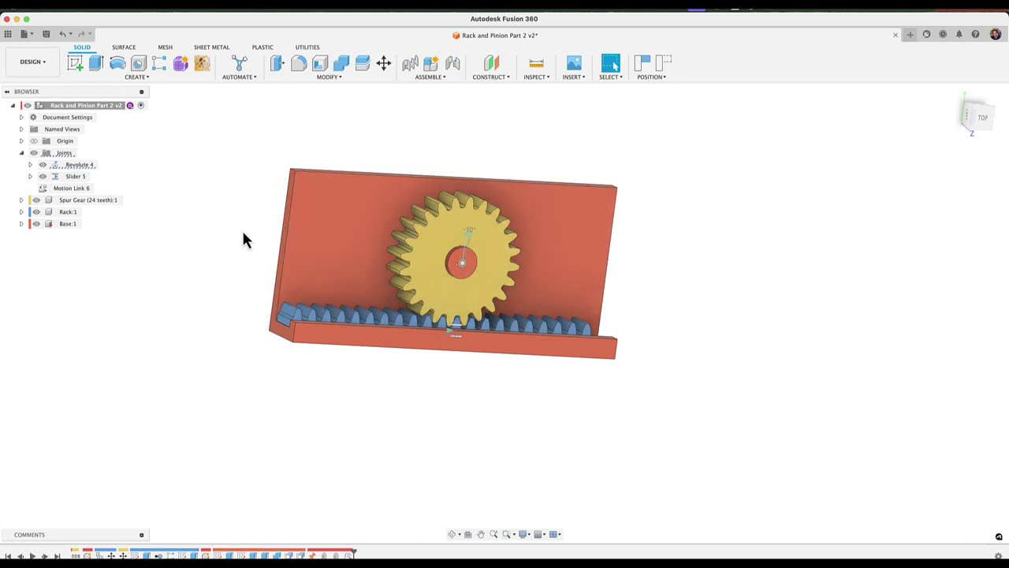
shift+middle_drag(244, 237, 306, 221)
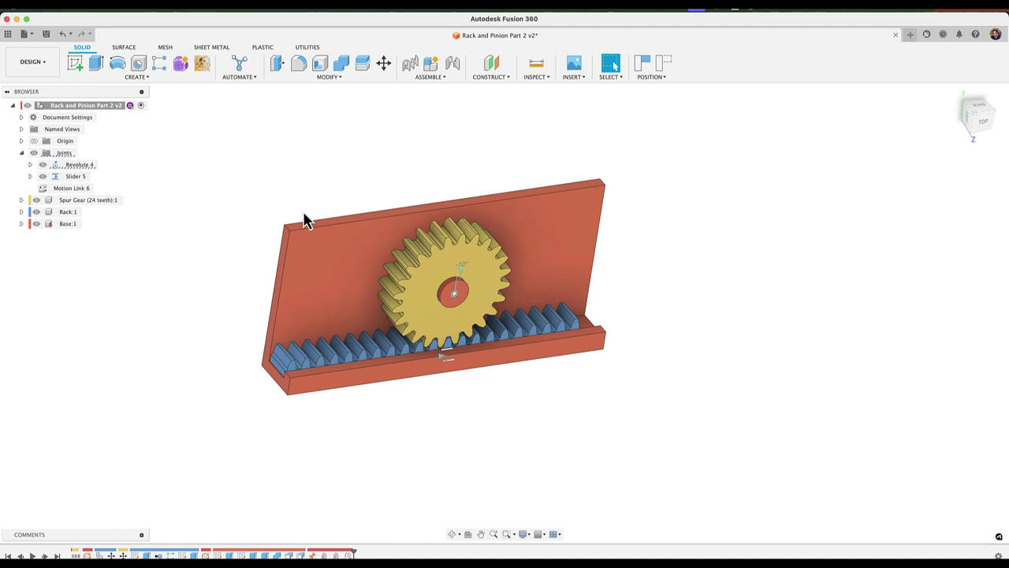
scroll(369, 220, up, 2)
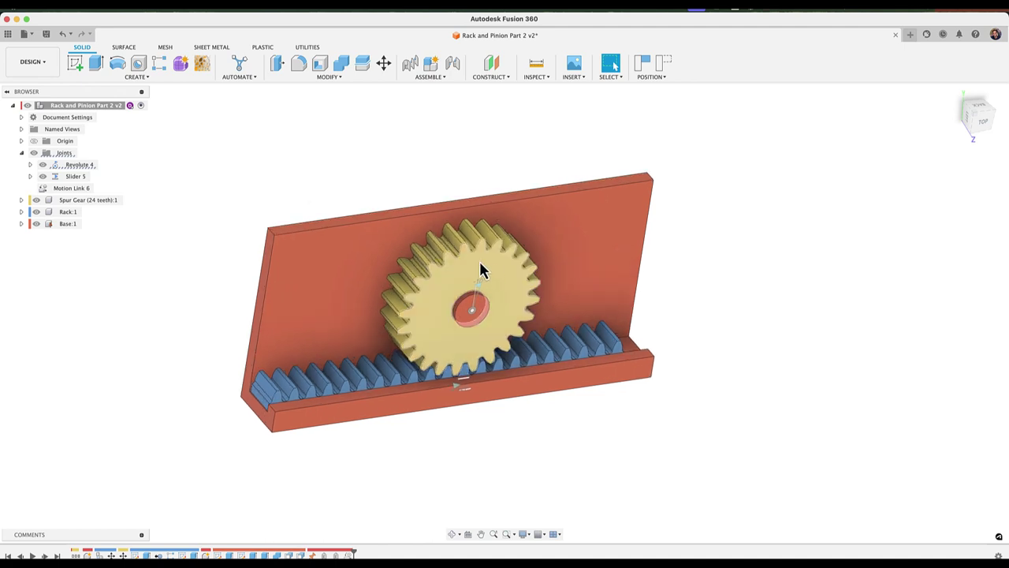
drag(480, 264, 441, 276)
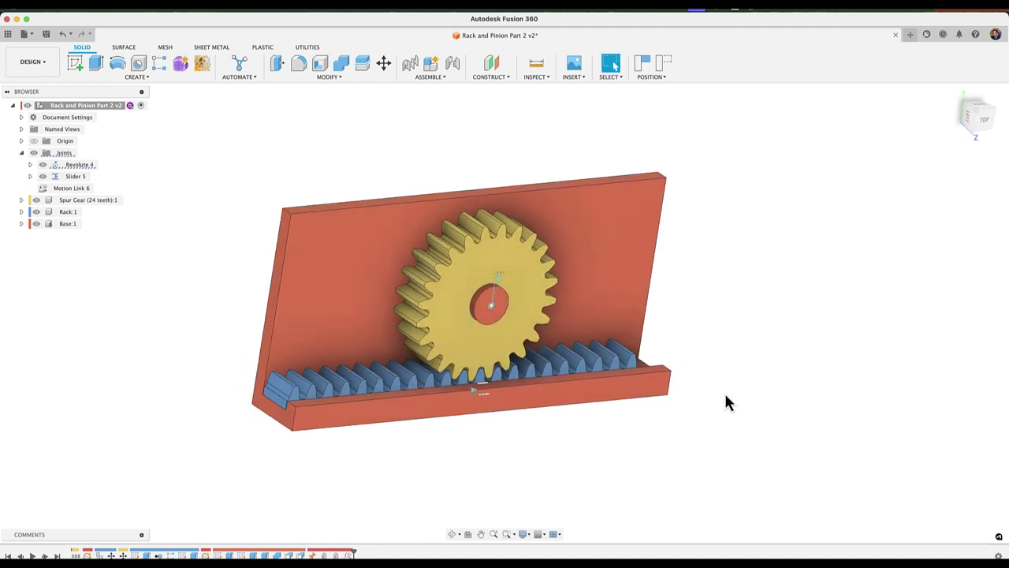
shift+scroll(727, 402, left, 5)
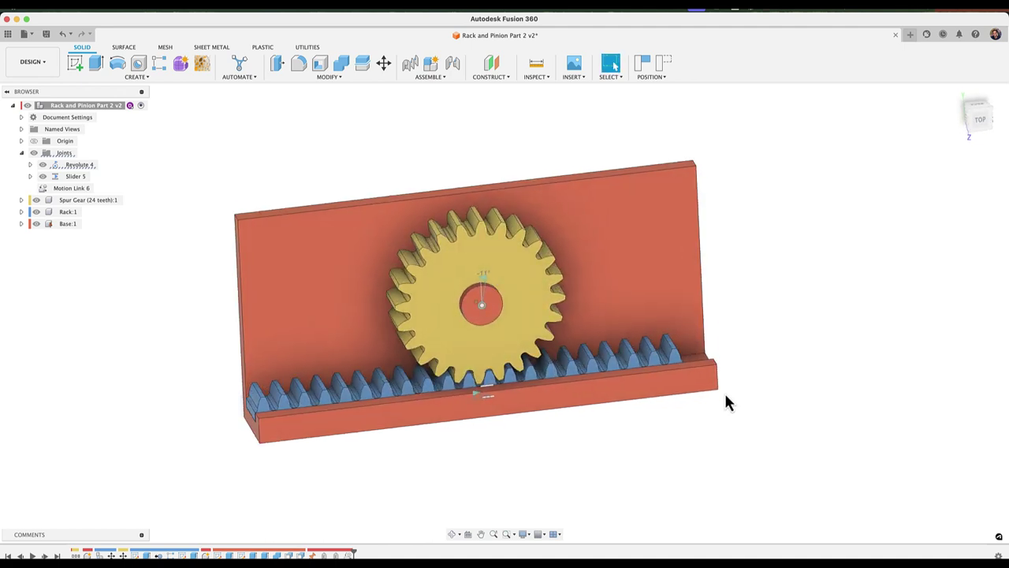
shift+scroll(727, 402, left, 4)
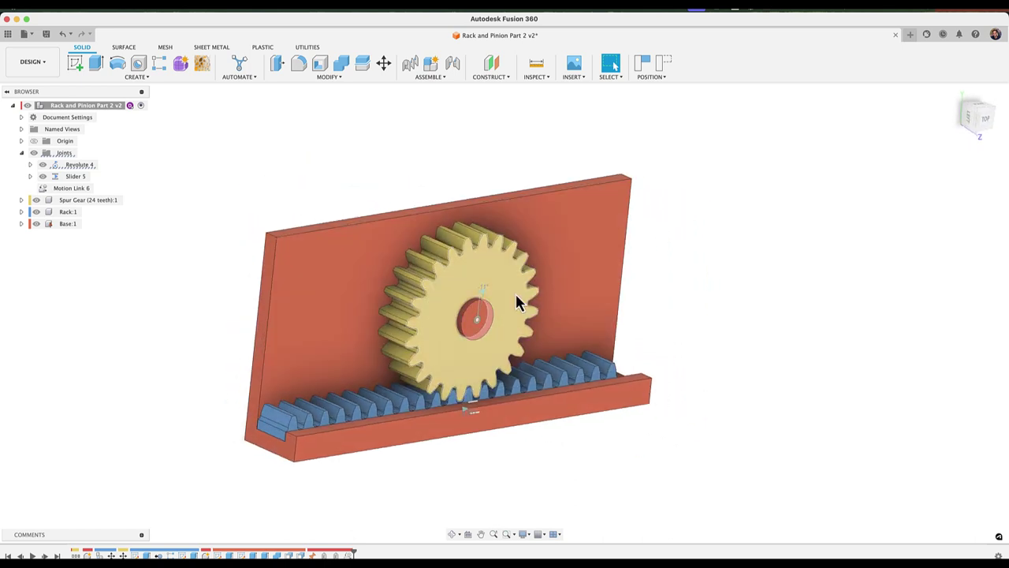
drag(511, 295, 639, 293)
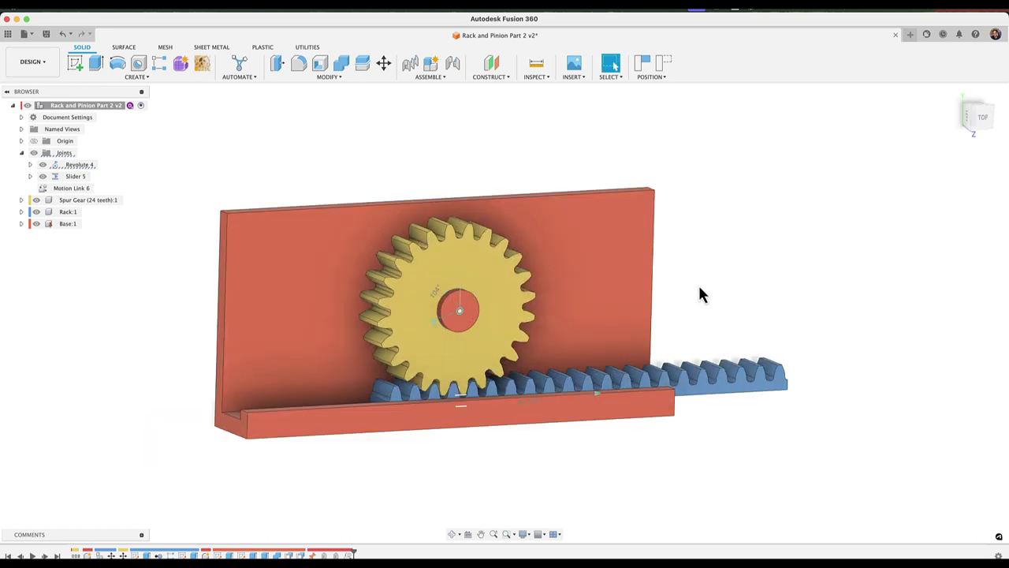
middle_drag(701, 276, 741, 236)
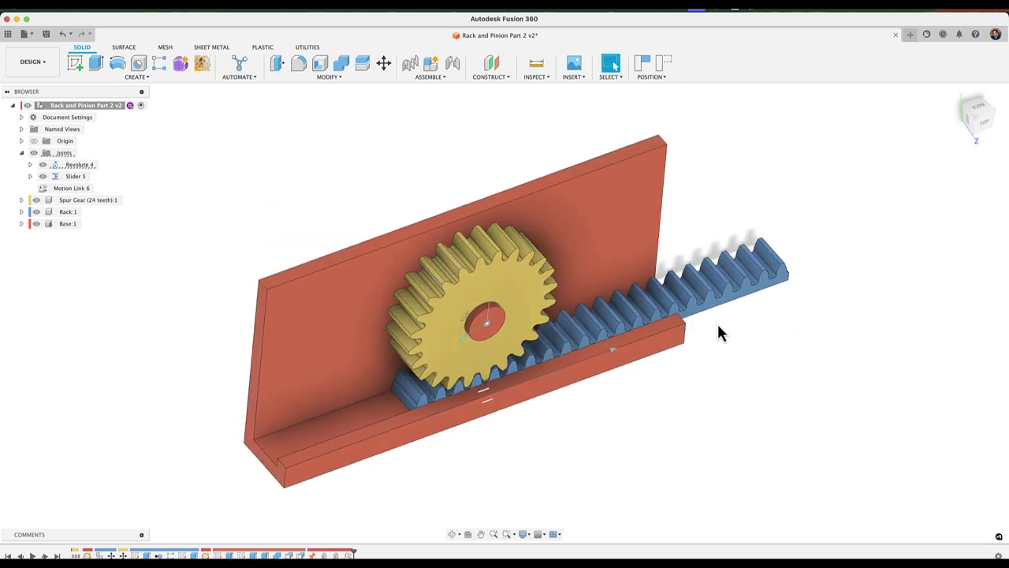
Step: Slide the rack back until it is roughly centred under the gear, and inspect the assembly from the front, side and back
middle_drag(722, 204, 742, 223)
shift+middle_drag(741, 223, 734, 213)
scroll(734, 234, up, 1)
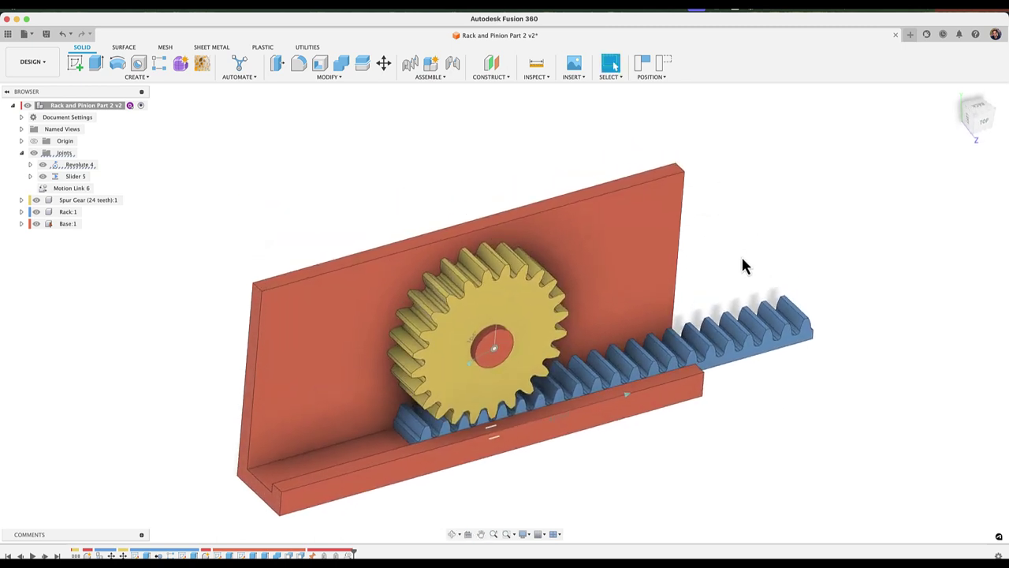
middle_drag(742, 257, 770, 209)
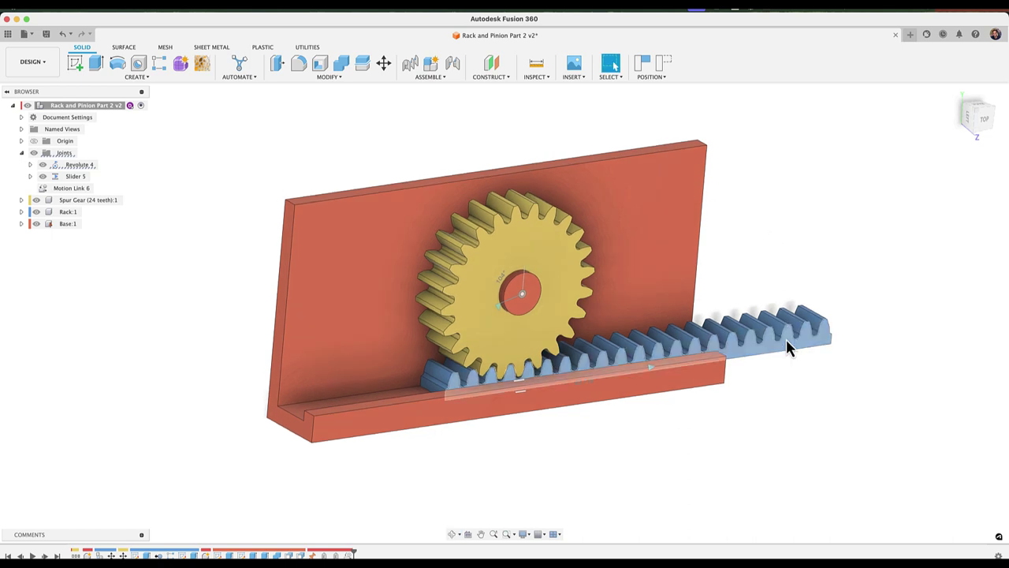
drag(788, 349, 666, 335)
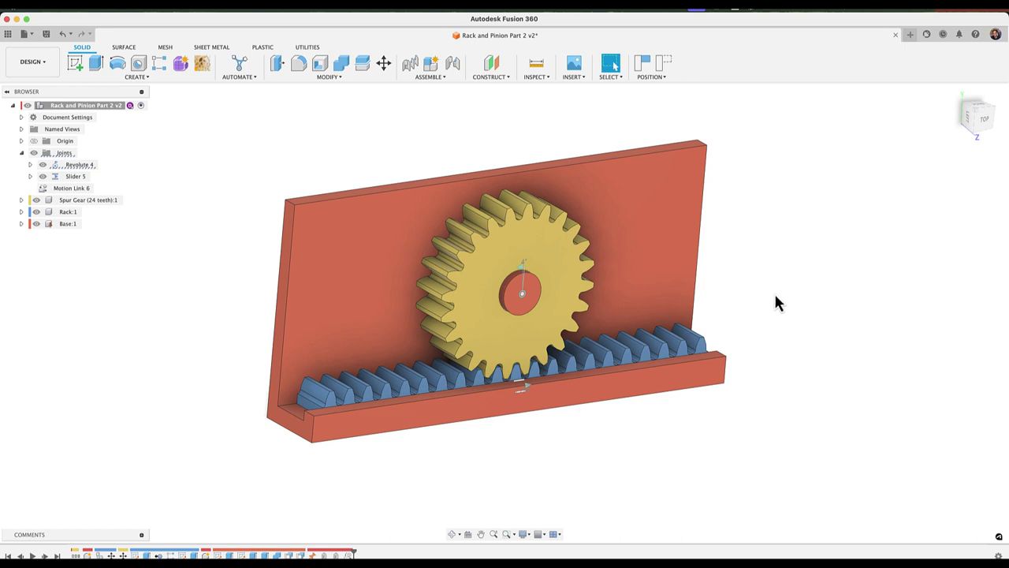
shift+middle_drag(775, 302, 953, 307)
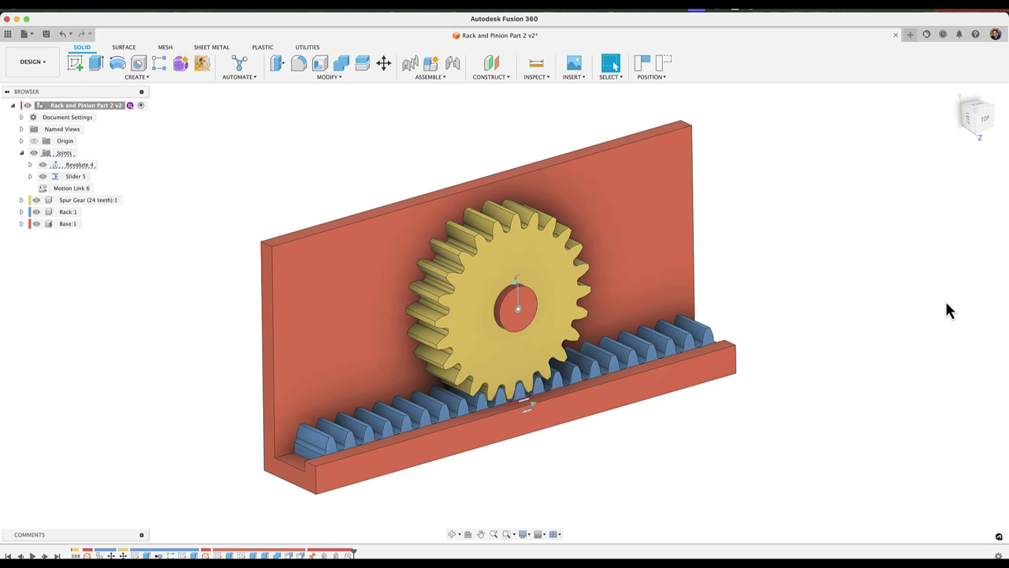
shift+middle_drag(888, 307, 886, 306)
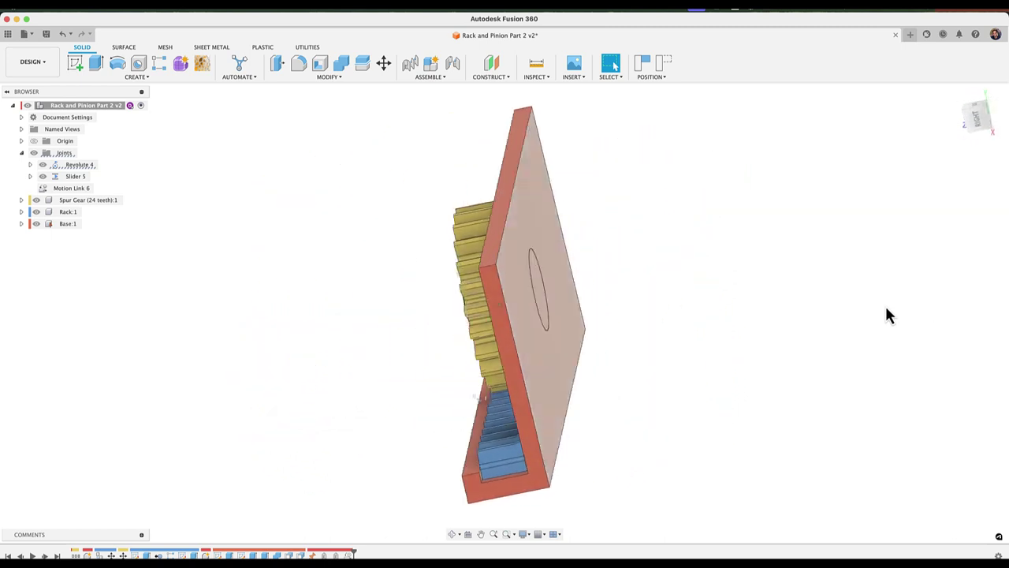